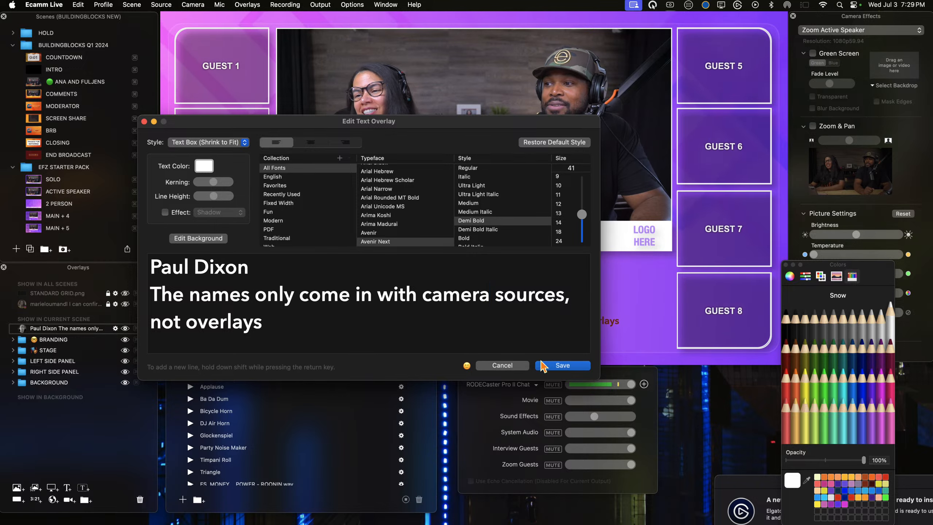
Step: Restyle the commenter's name in the Live Q&A comment overlay with the Heavy font style and Magenta text color, and save the overlay
click(562, 365)
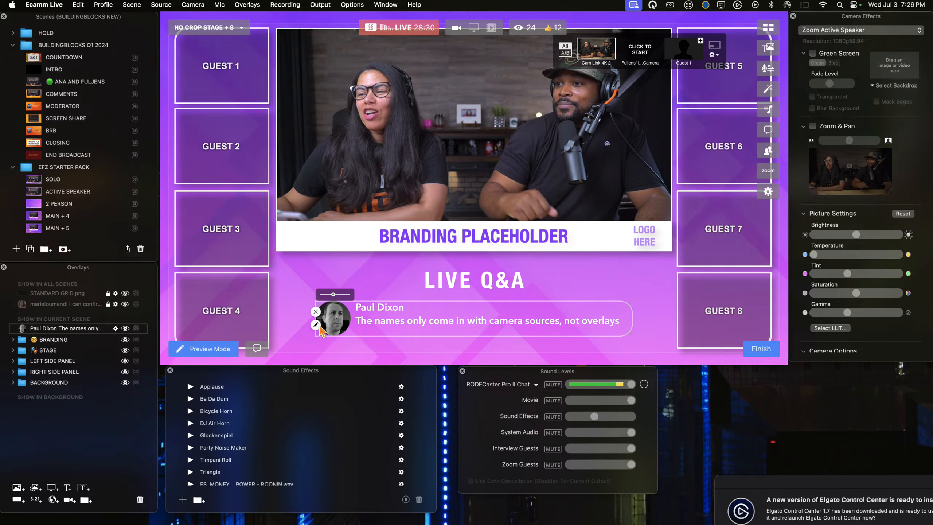
click(316, 325)
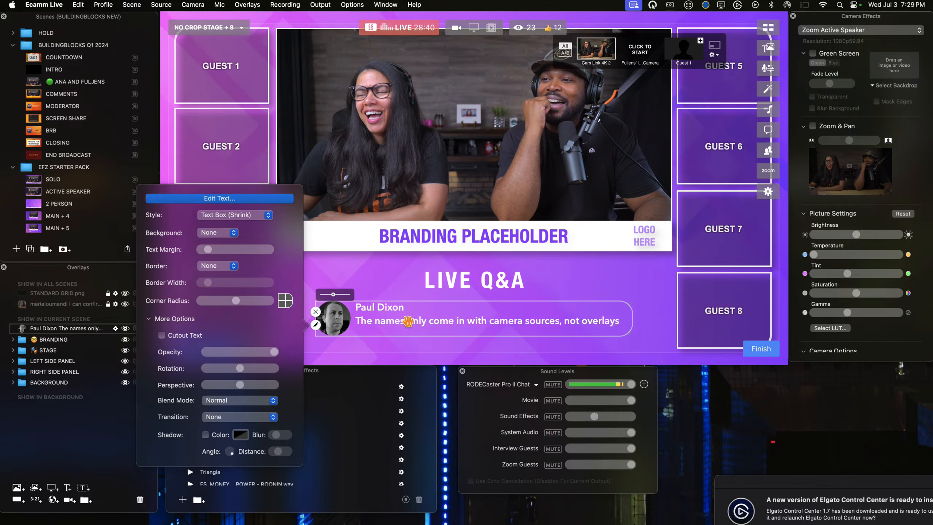
click(252, 197)
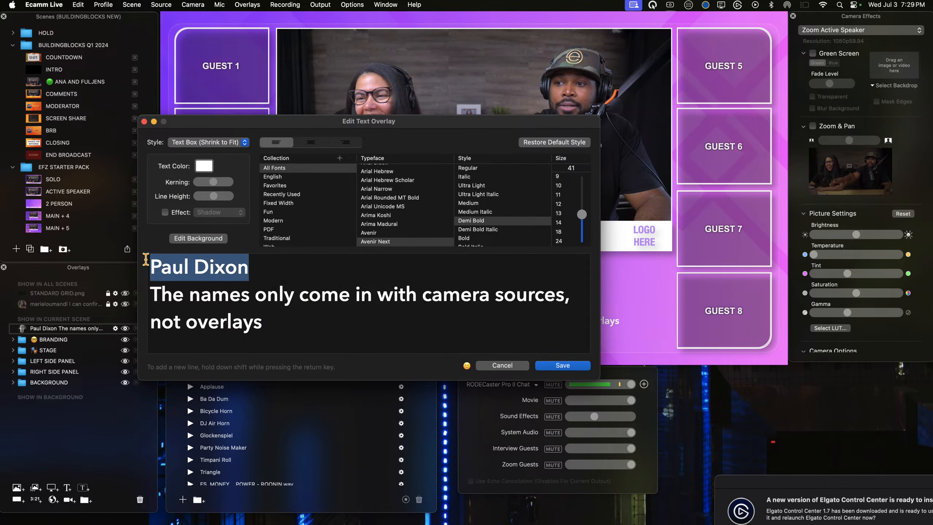
click(204, 167)
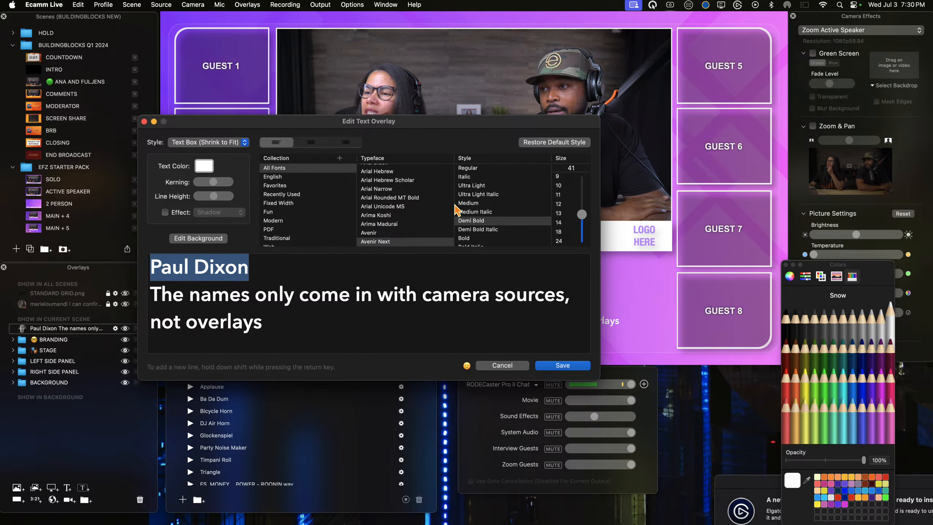
click(471, 168)
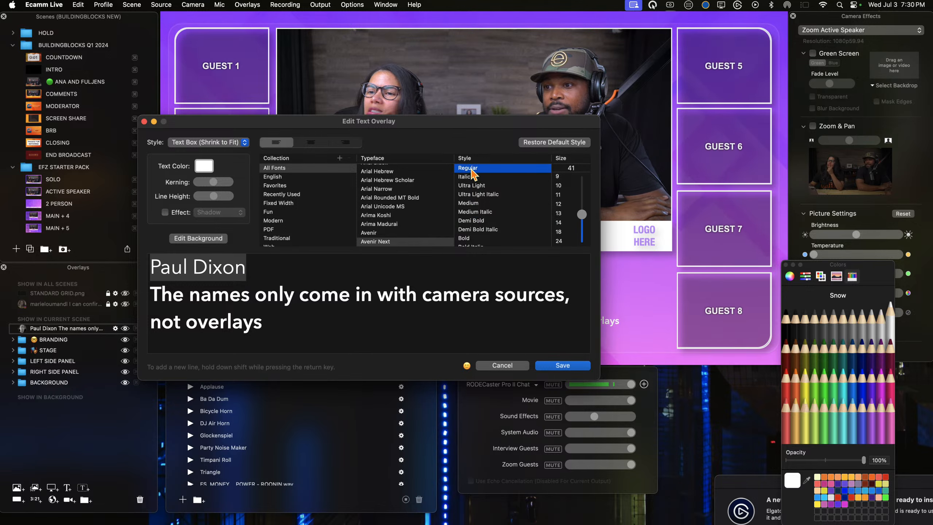
click(474, 221)
scroll(475, 224, down, 2)
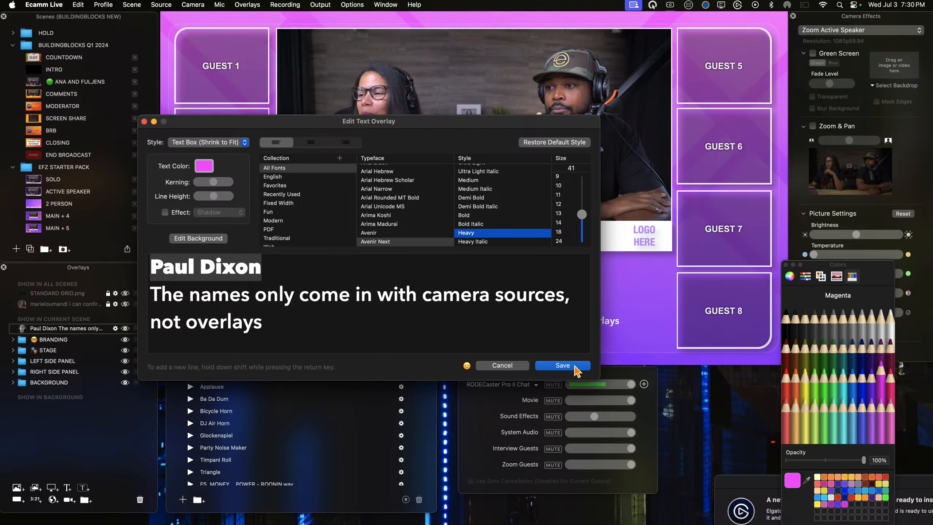
click(582, 365)
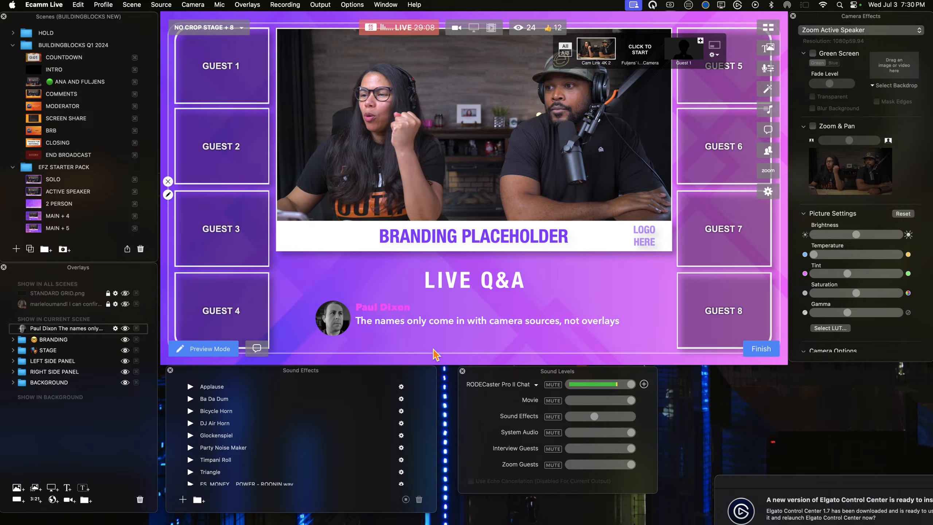
Step: Recolor the commenter's name in the comment overlay to Eggplant and save the text
click(316, 325)
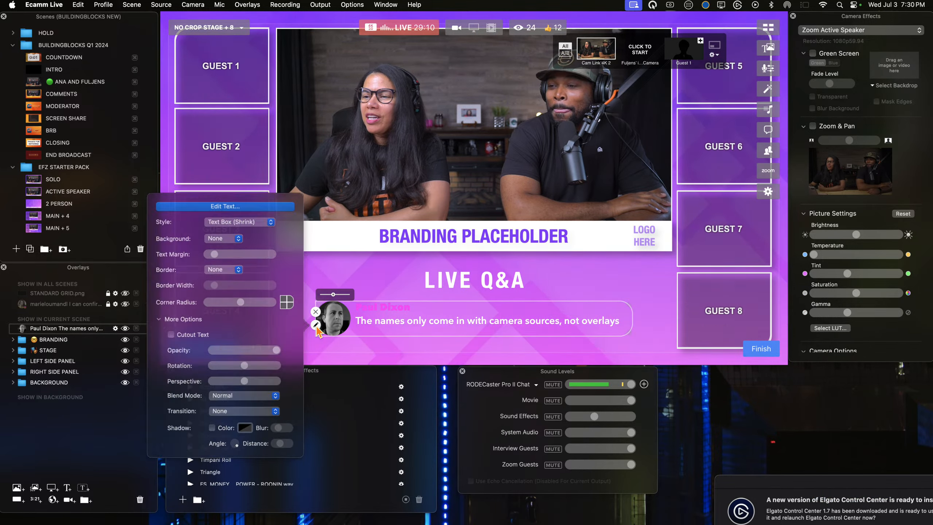
click(225, 202)
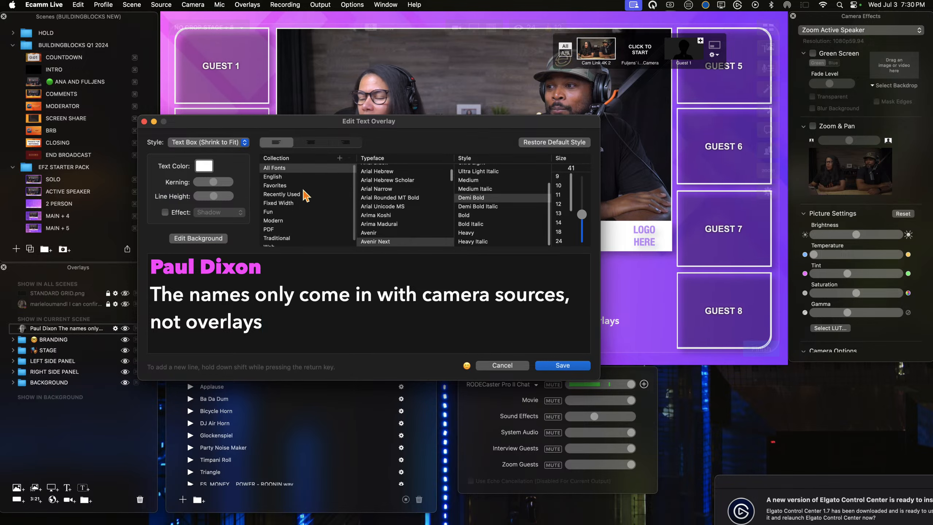
triple_click(281, 268)
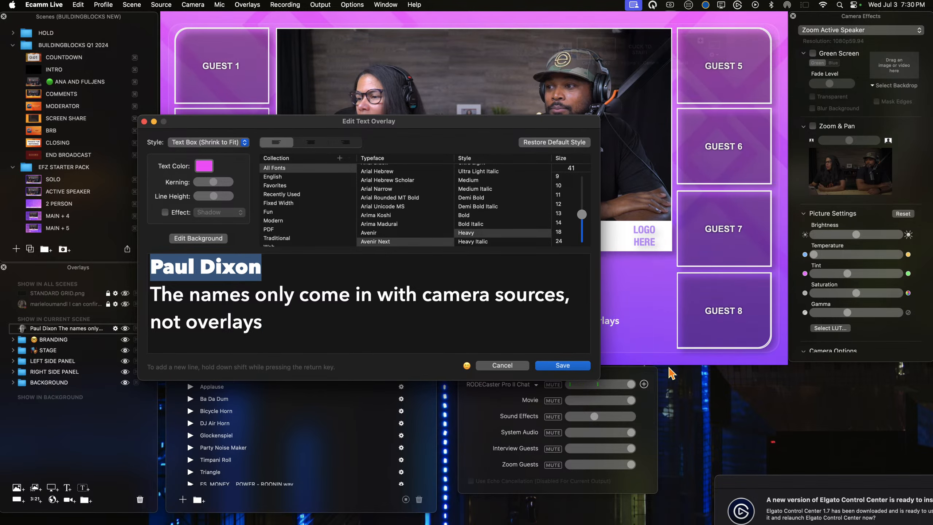
click(204, 166)
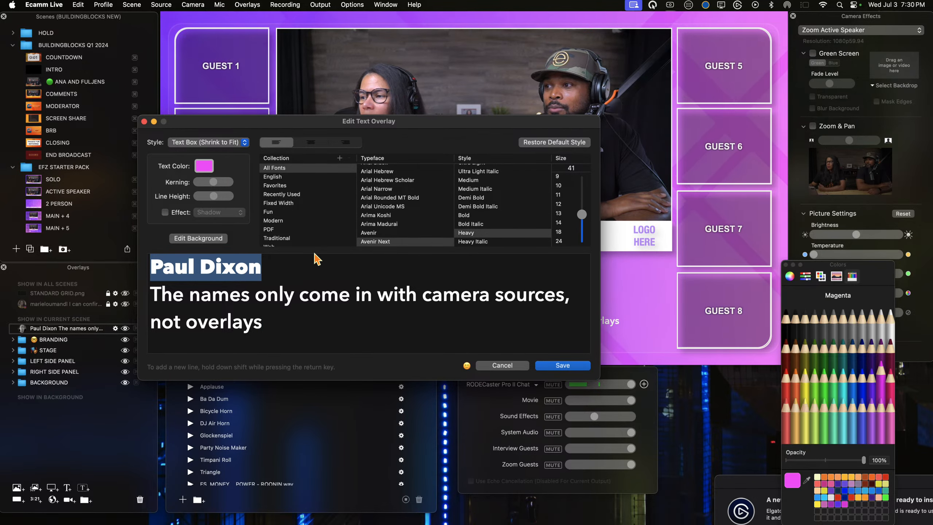
click(565, 365)
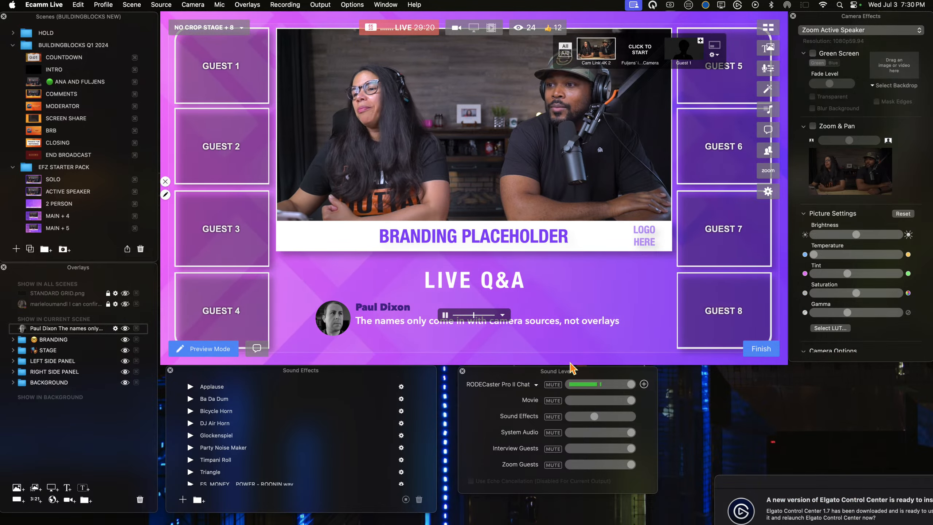
Step: Open the comment overlay's settings and try turning on its shadow with no background applied
mouse_move(342, 306)
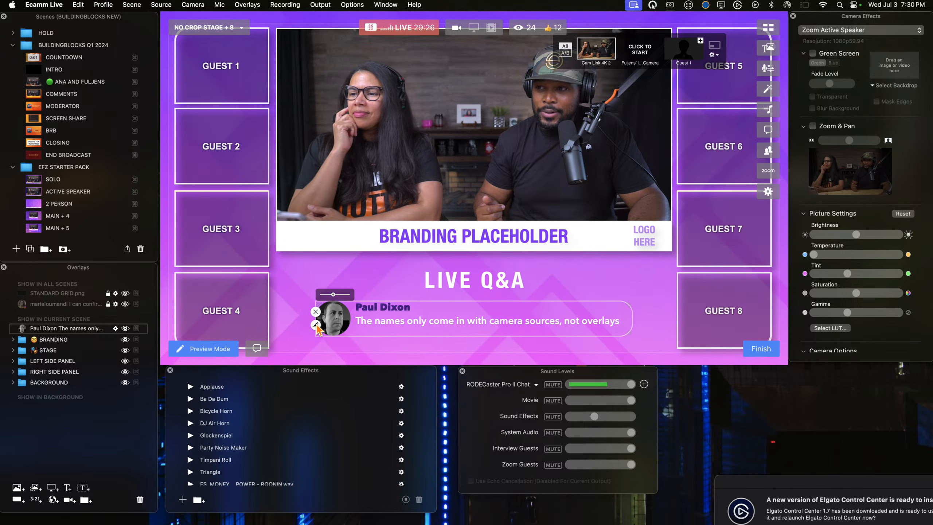
mouse_move(375, 329)
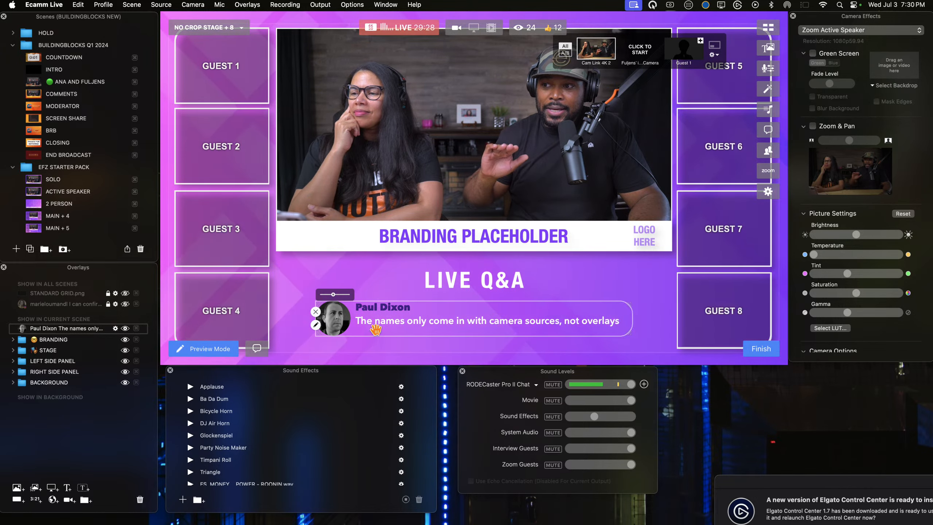
click(316, 326)
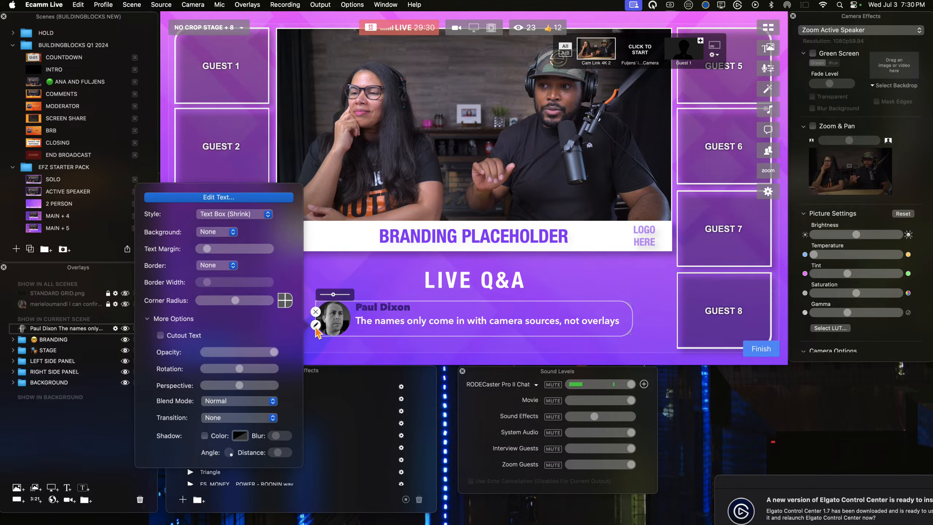
click(219, 235)
click(219, 234)
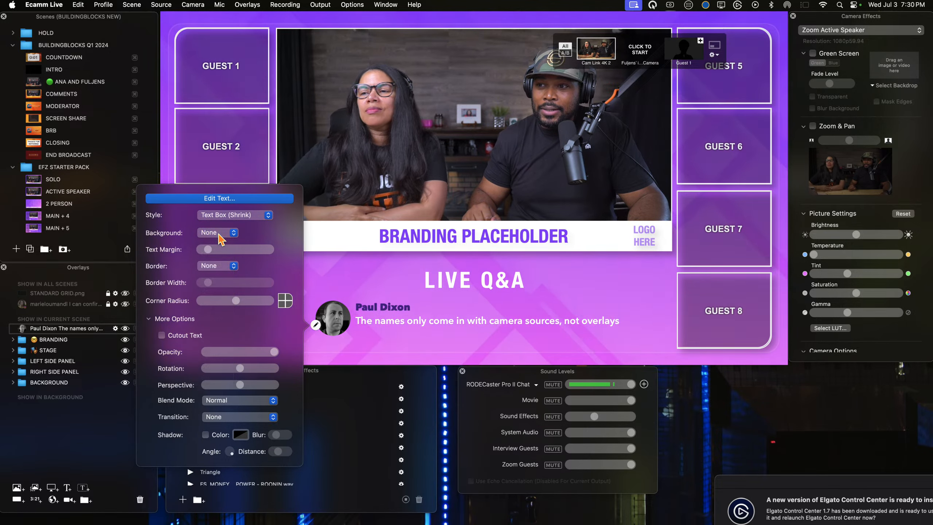
click(205, 435)
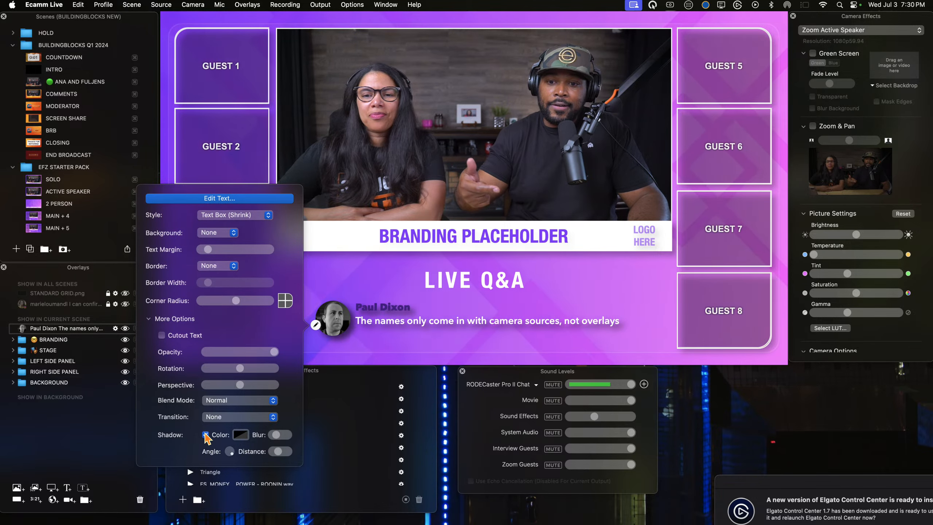
click(205, 435)
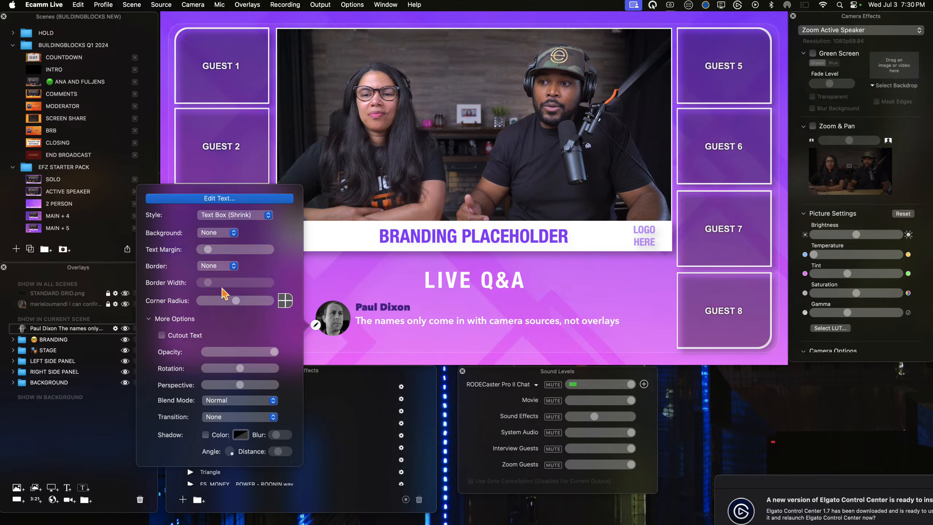
Step: Give the comment overlay a Color background and set that color's opacity to 0%
click(215, 232)
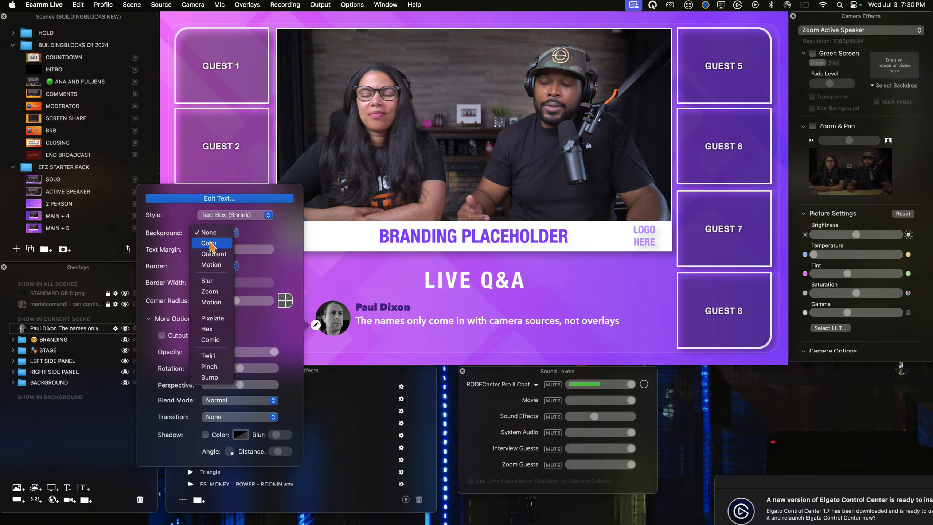
click(209, 243)
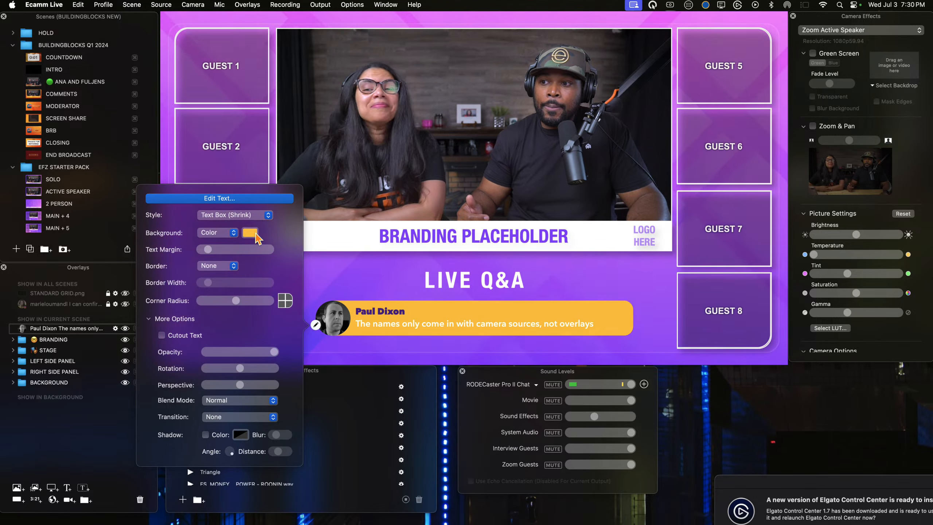
click(255, 235)
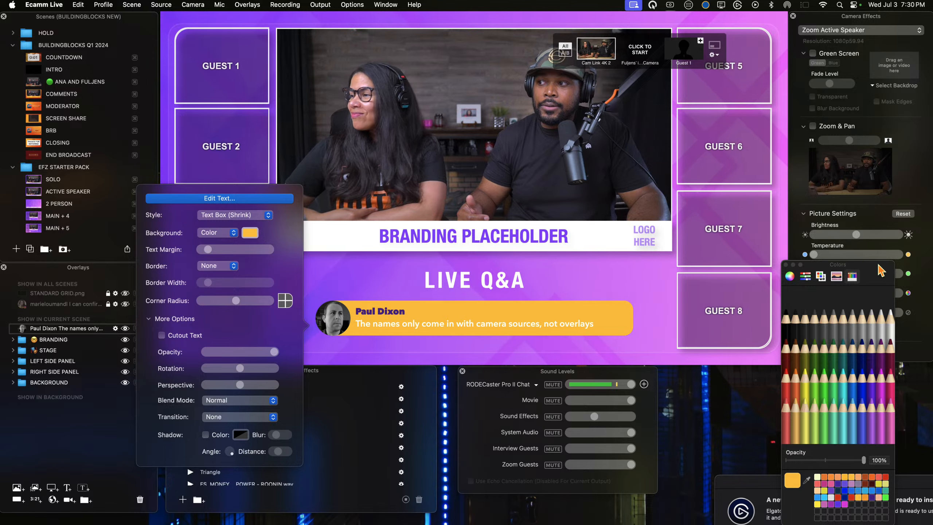
drag(881, 270, 674, 198)
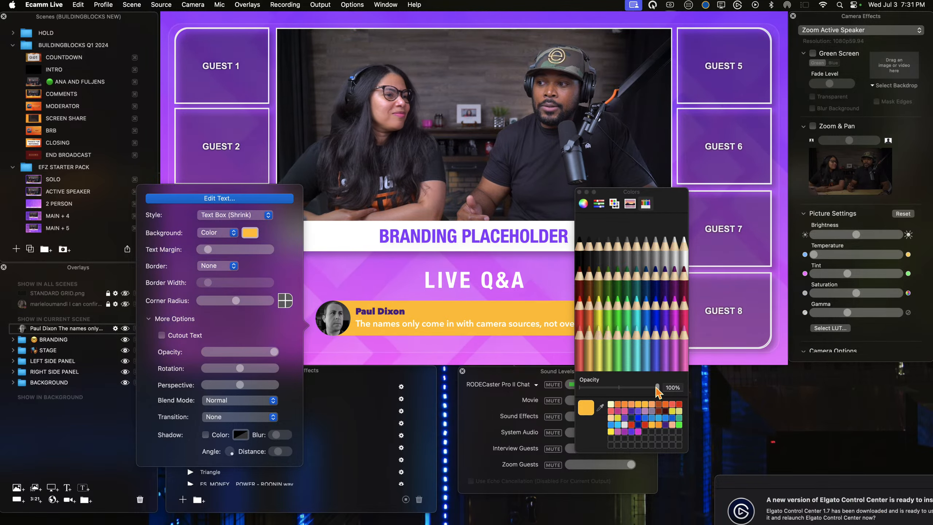
drag(656, 387, 581, 388)
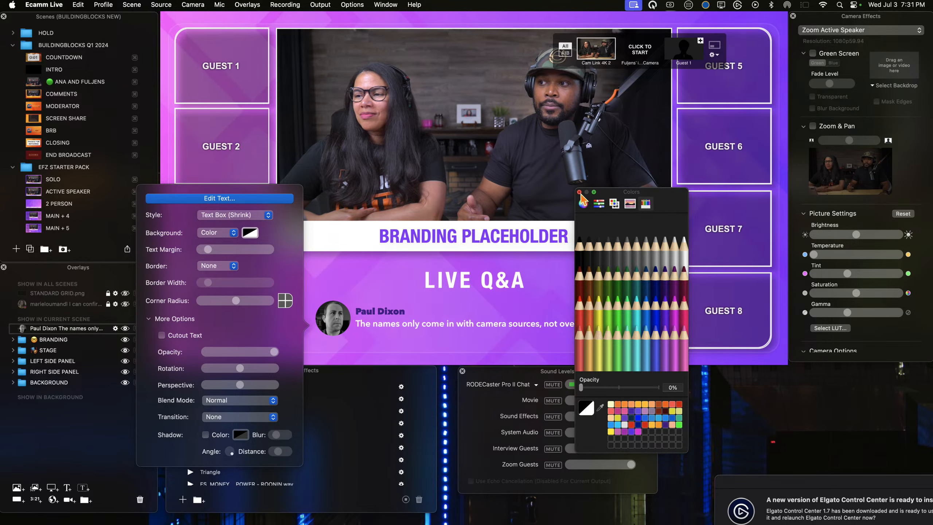
click(579, 192)
Step: Turn on the comment overlay's shadow and set the shadow color's opacity to 36%
click(205, 434)
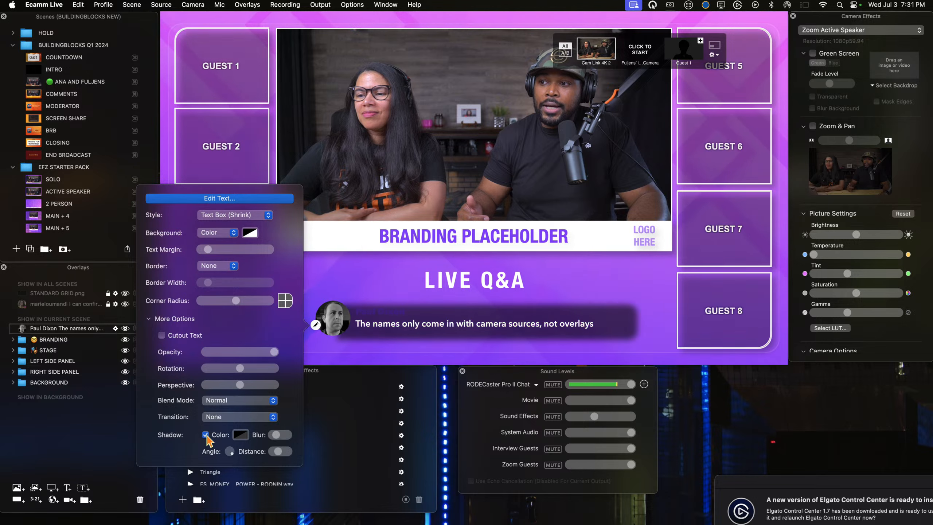
click(246, 434)
drag(638, 386, 611, 387)
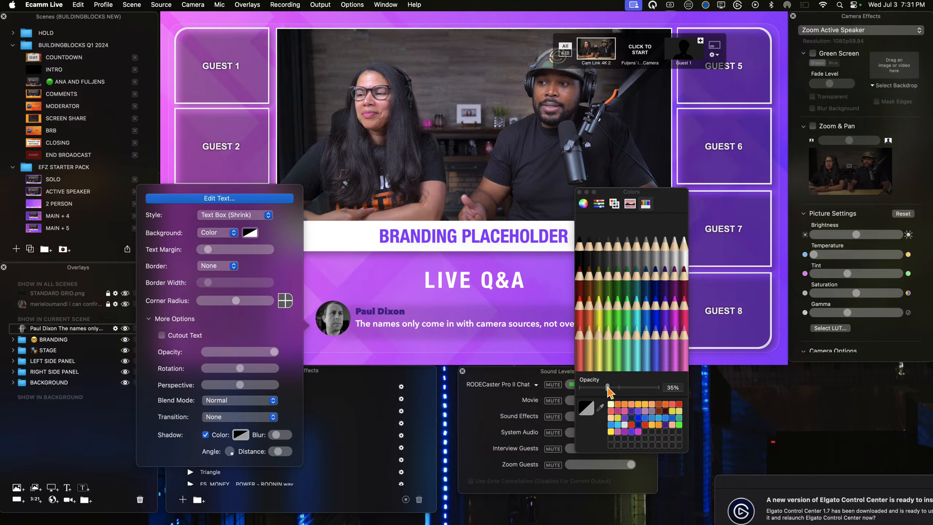
drag(607, 387, 609, 387)
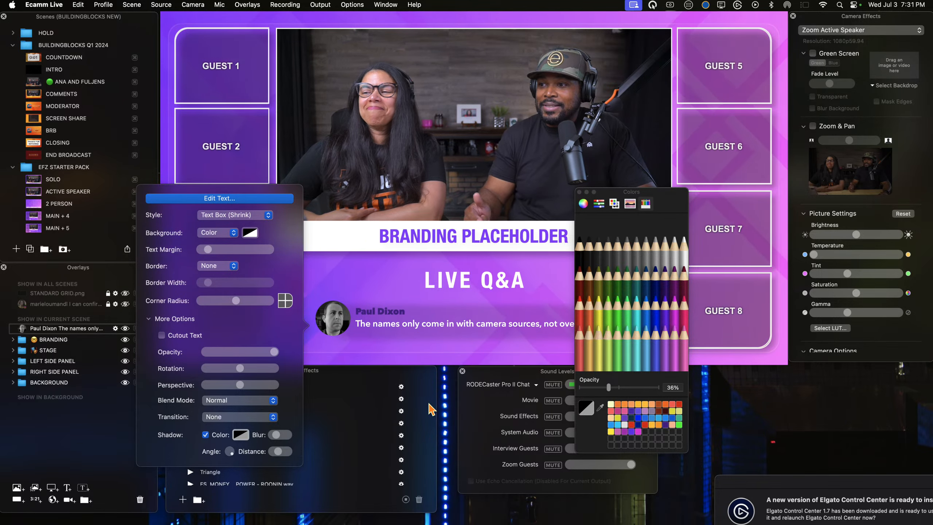
click(408, 294)
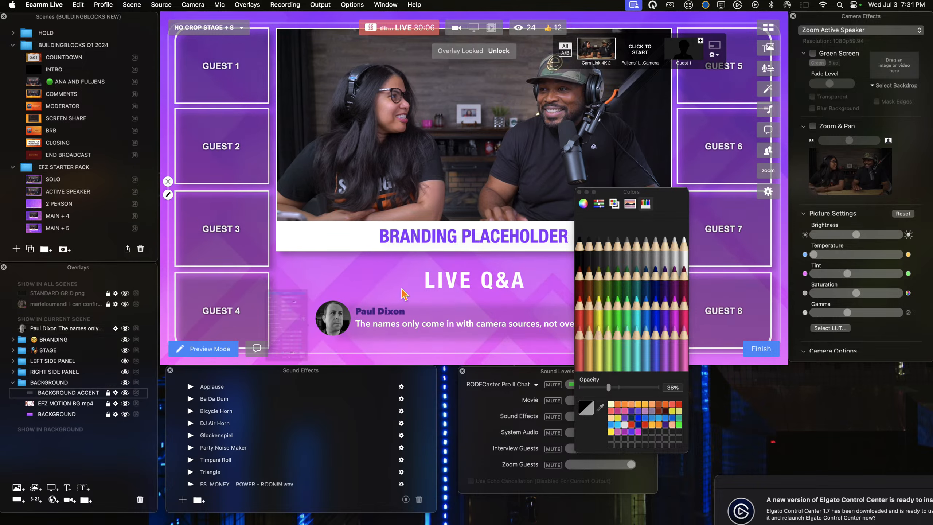
click(579, 192)
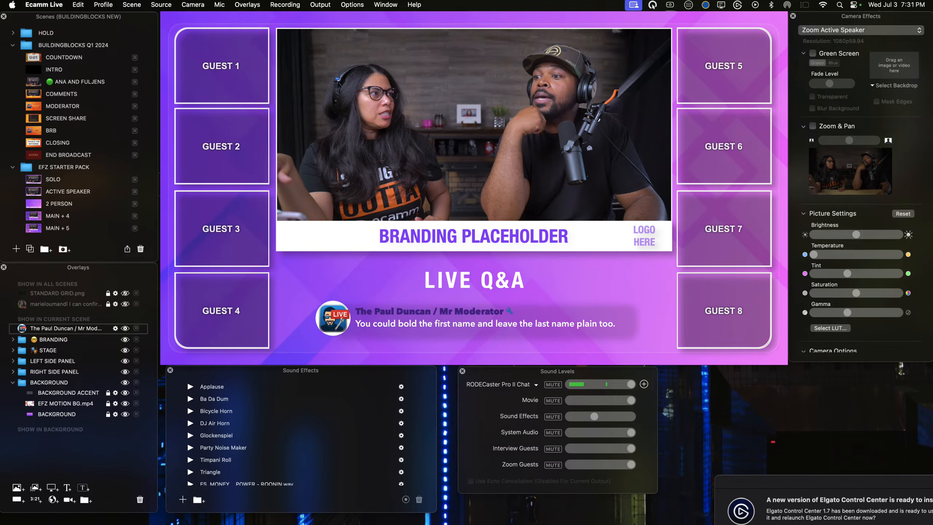
Step: In the comment overlay's text, set the part of the commenter's name after the slash to Ultra Light and save
mouse_move(323, 332)
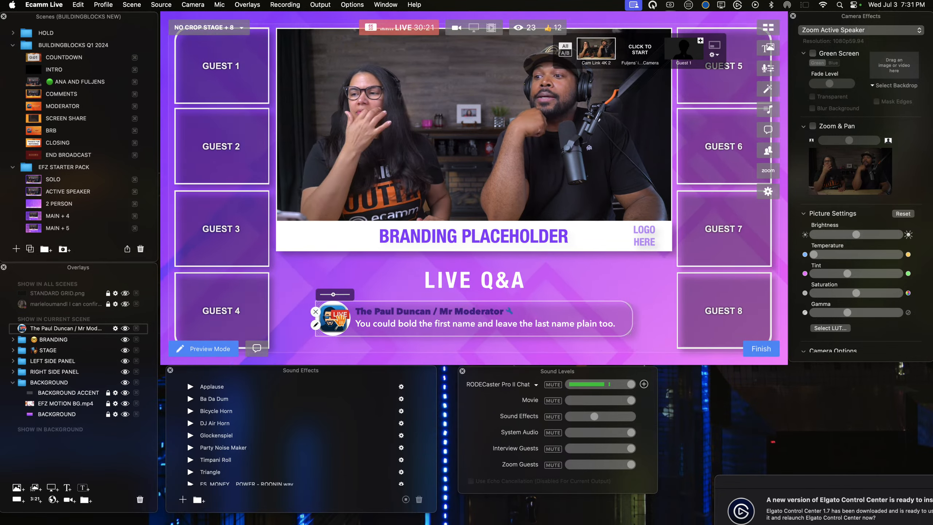
click(316, 325)
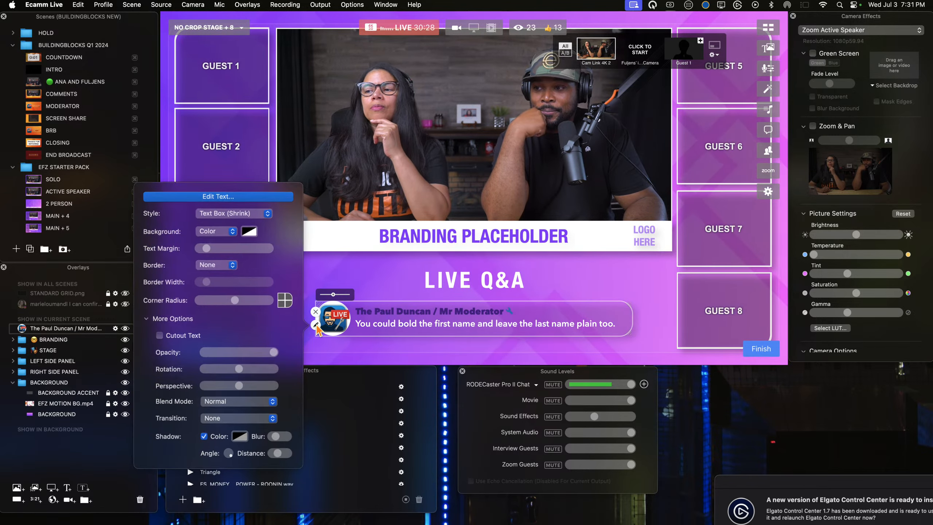
click(242, 199)
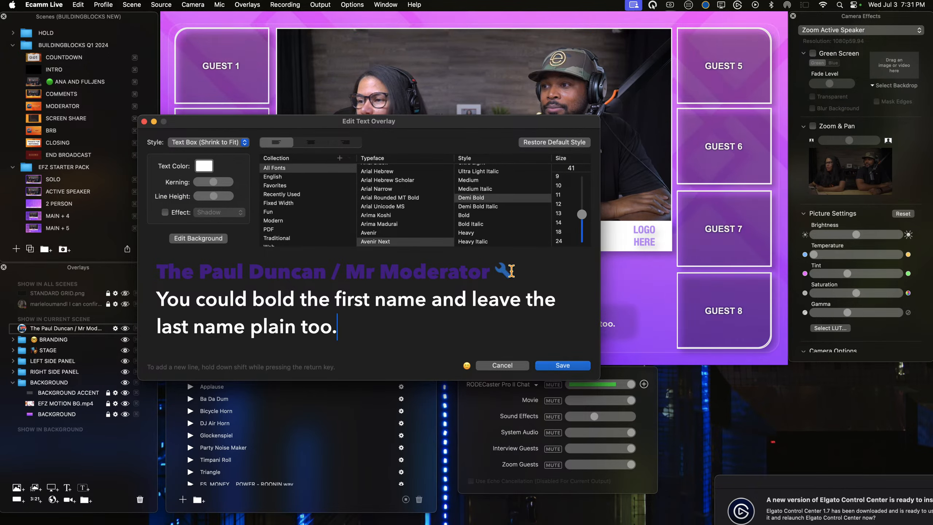
drag(497, 273, 501, 274)
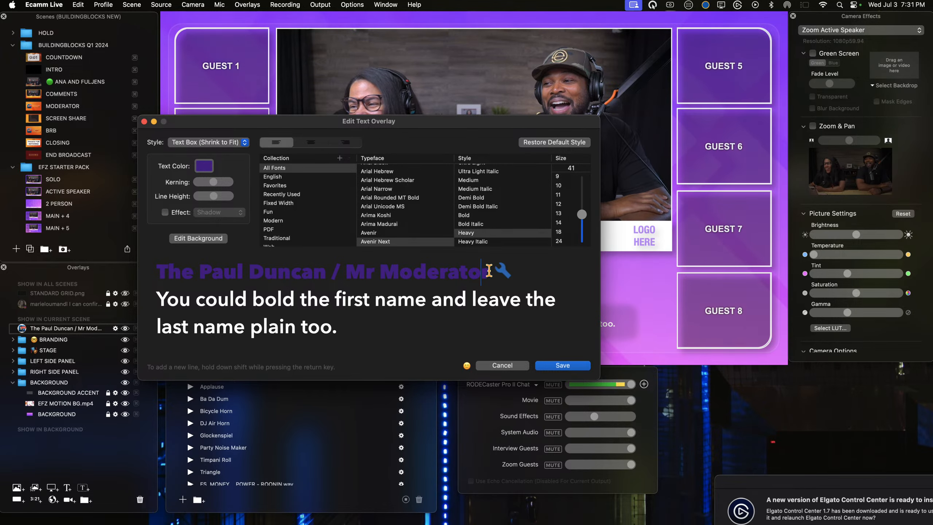
drag(494, 272, 479, 270)
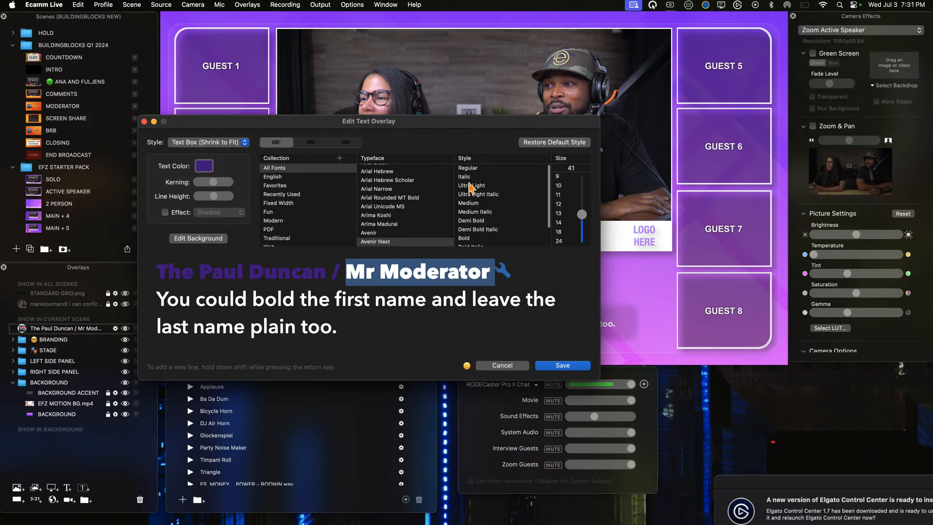
scroll(474, 202, up, 3)
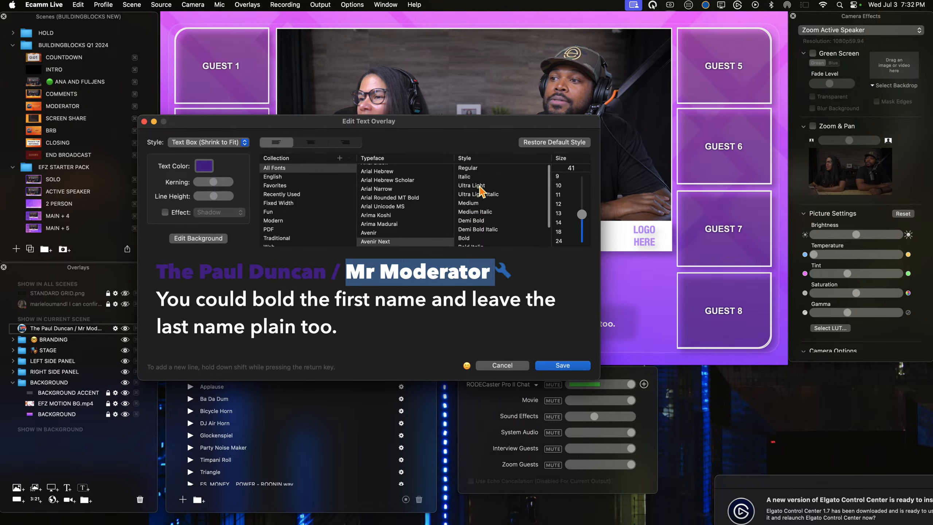
click(480, 185)
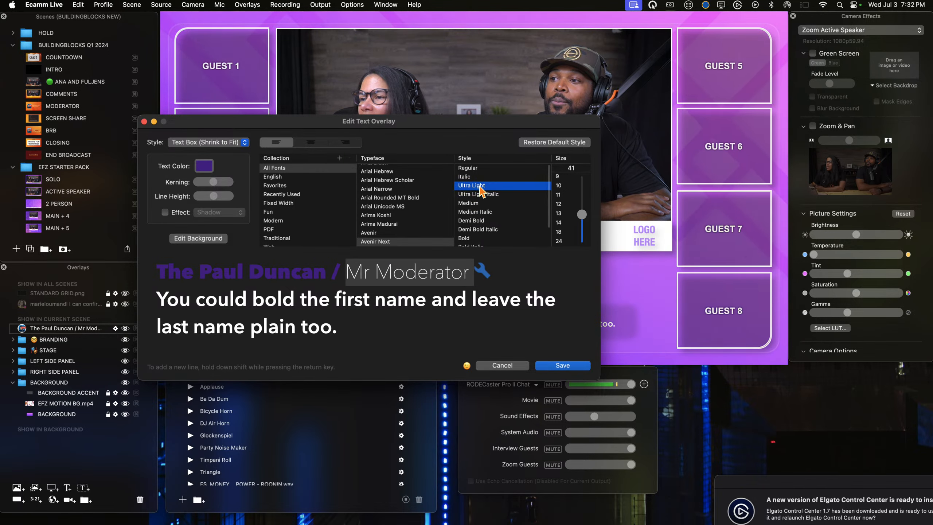
click(493, 272)
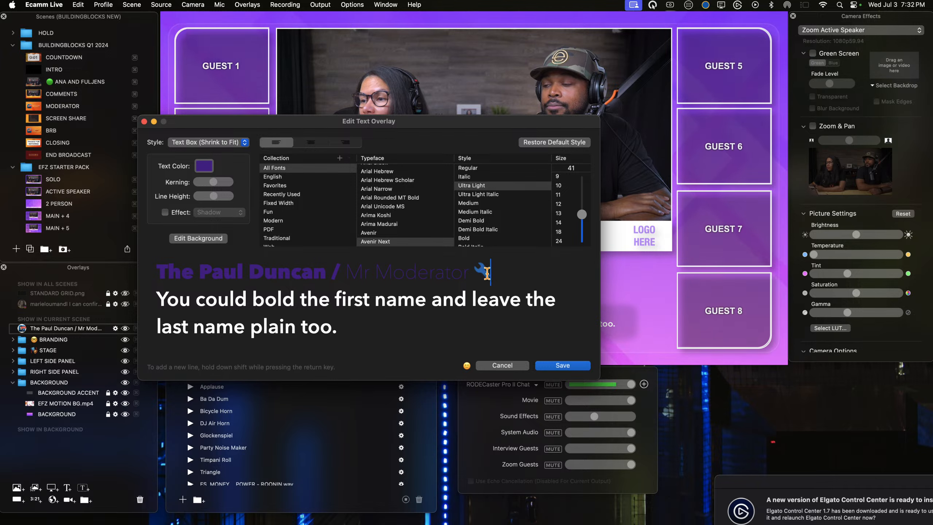
drag(496, 273, 478, 272)
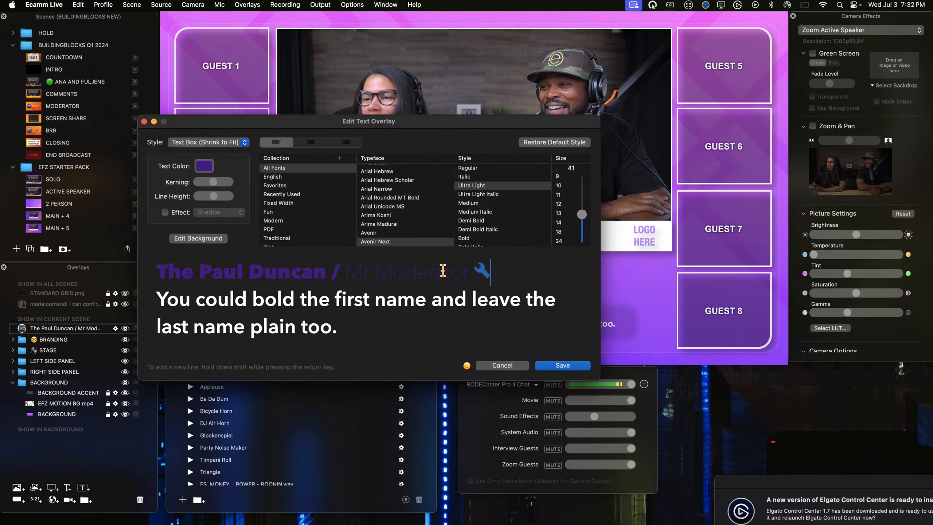
click(558, 369)
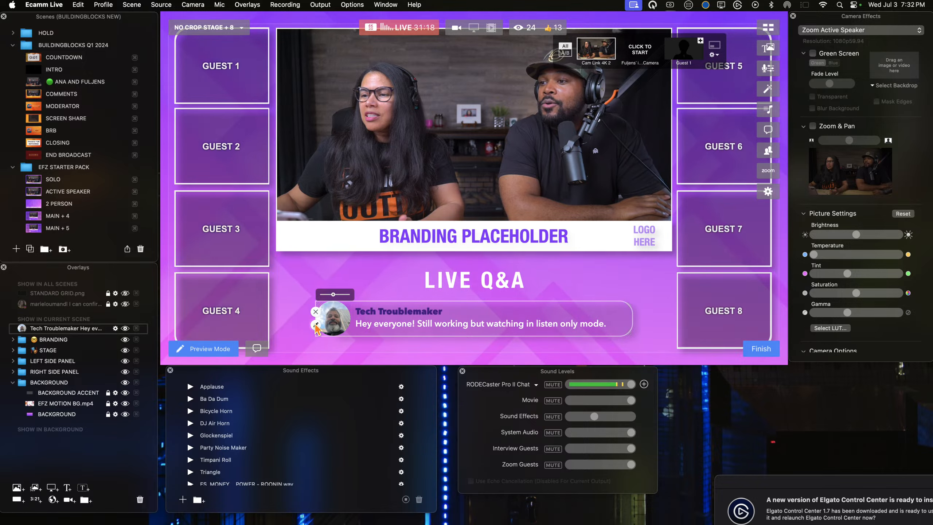
Step: Change the second word of the new commenter's name to the Medium font style and save the overlay text
click(315, 325)
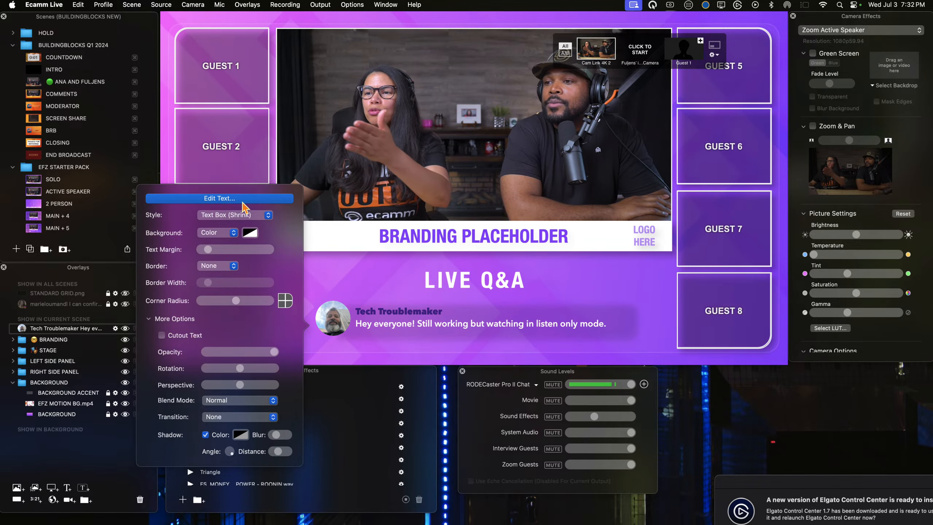
click(219, 198)
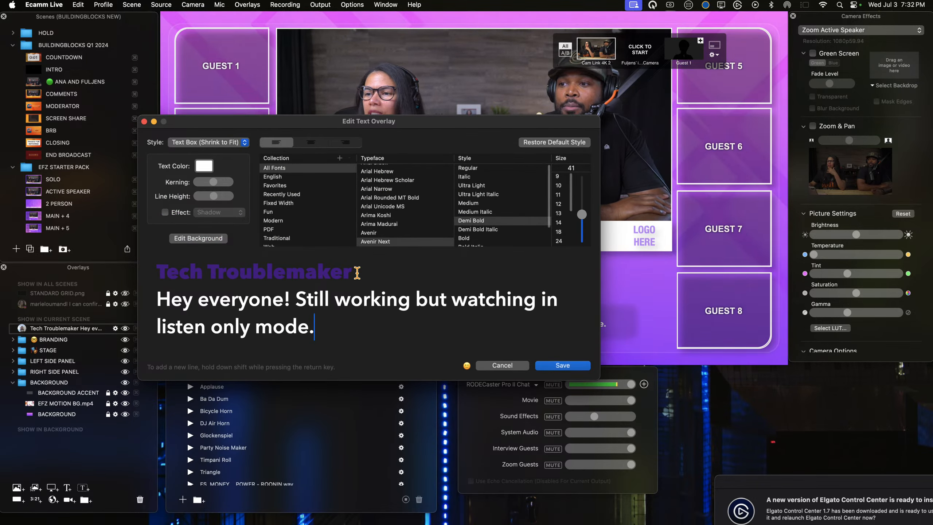
drag(353, 272, 295, 272)
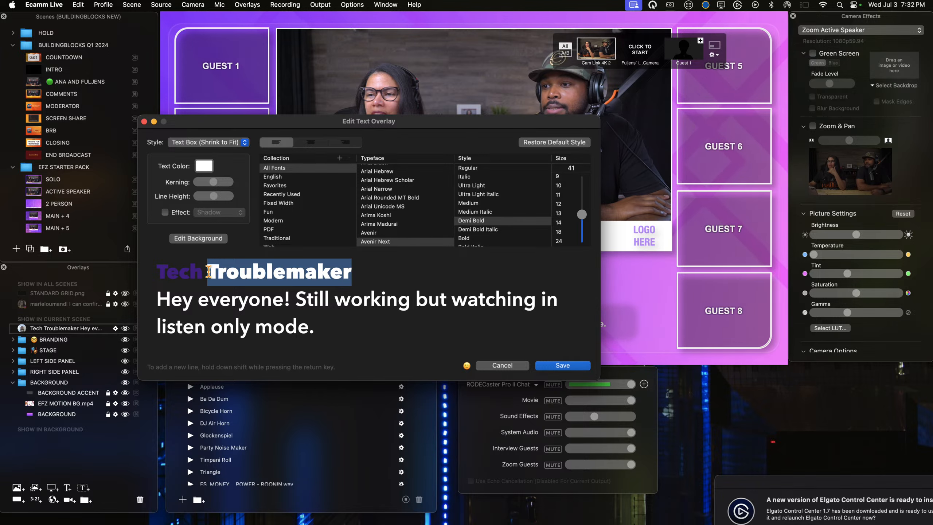
drag(209, 271, 208, 271)
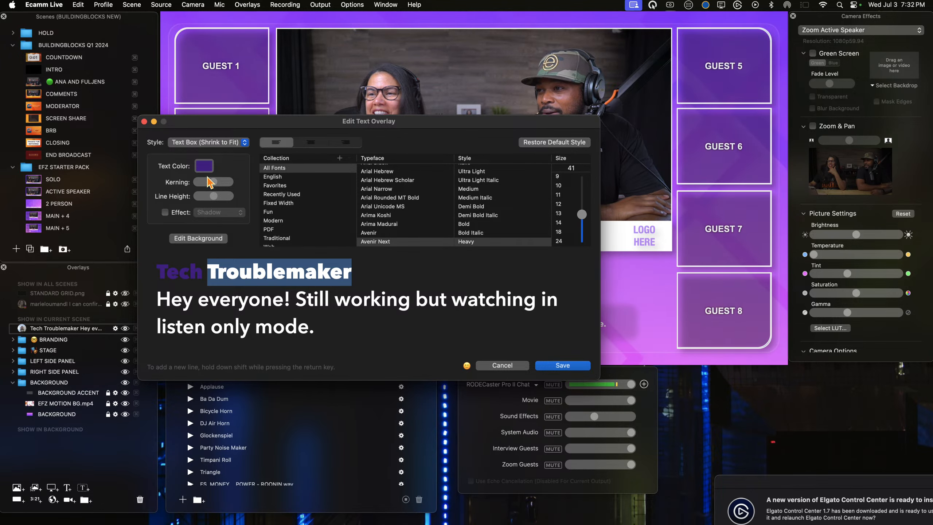
click(484, 191)
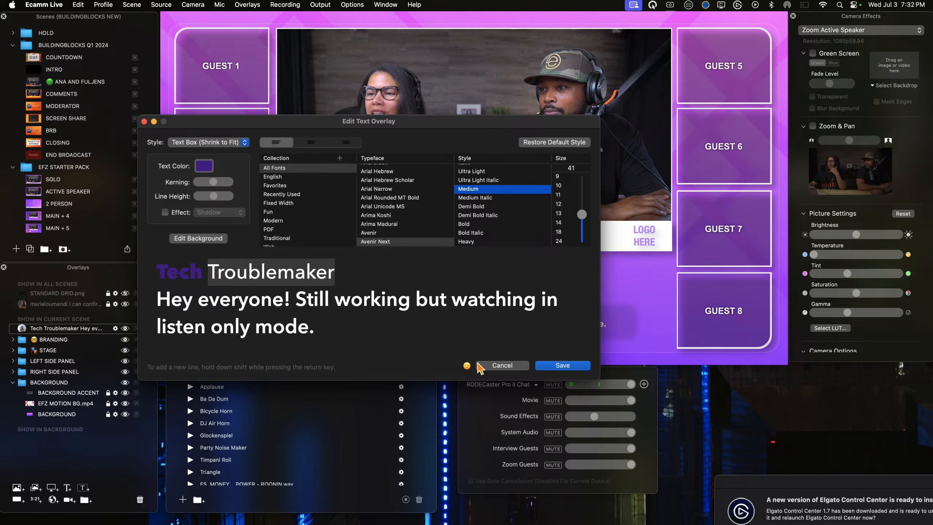
click(557, 369)
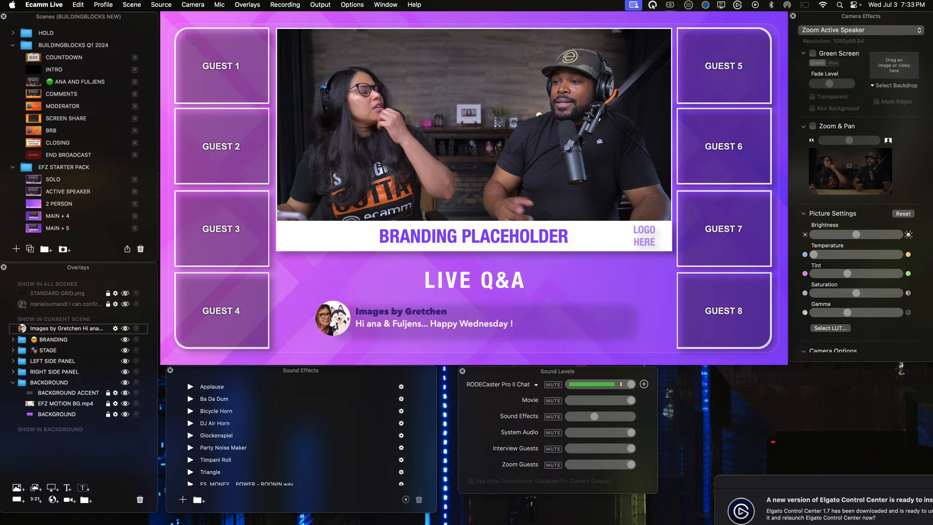
Step: Set the message line below the commenter's name to the Avenir Next Medium style and save the overlay text
mouse_move(382, 217)
mouse_move(319, 323)
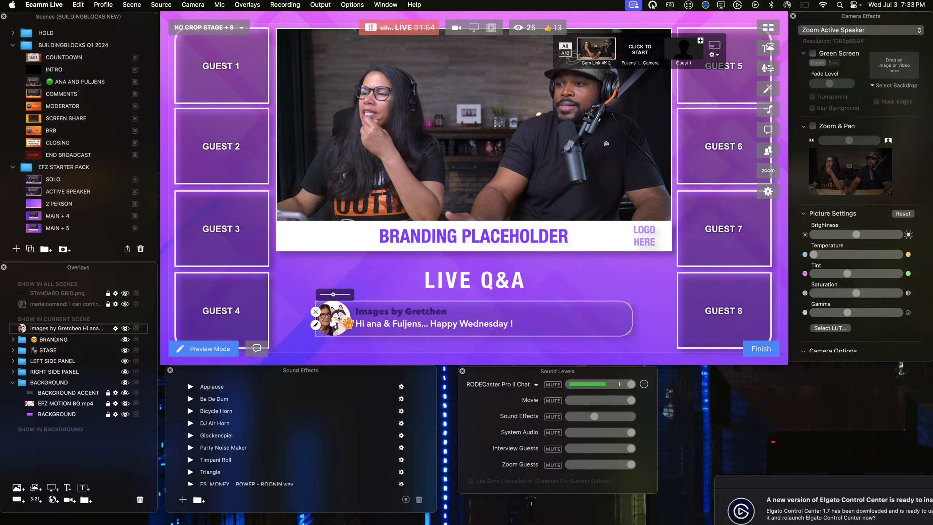
click(315, 324)
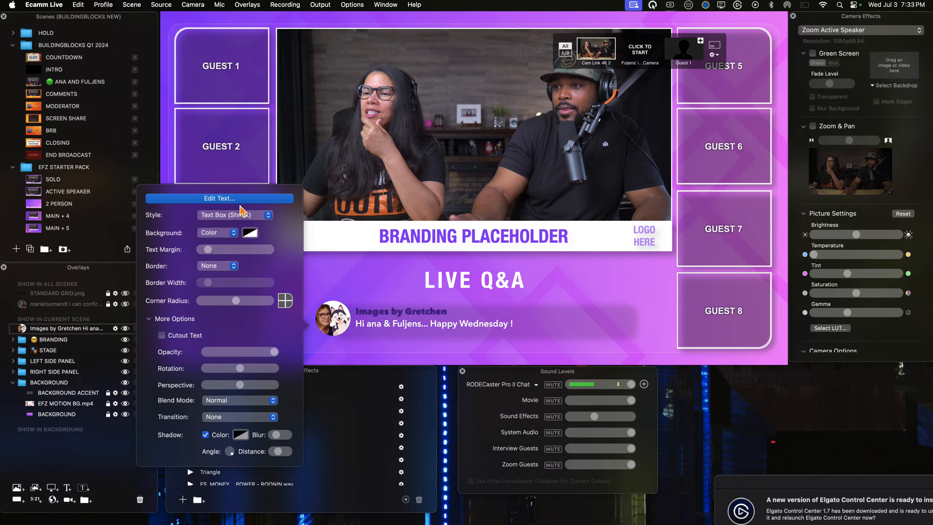
click(219, 252)
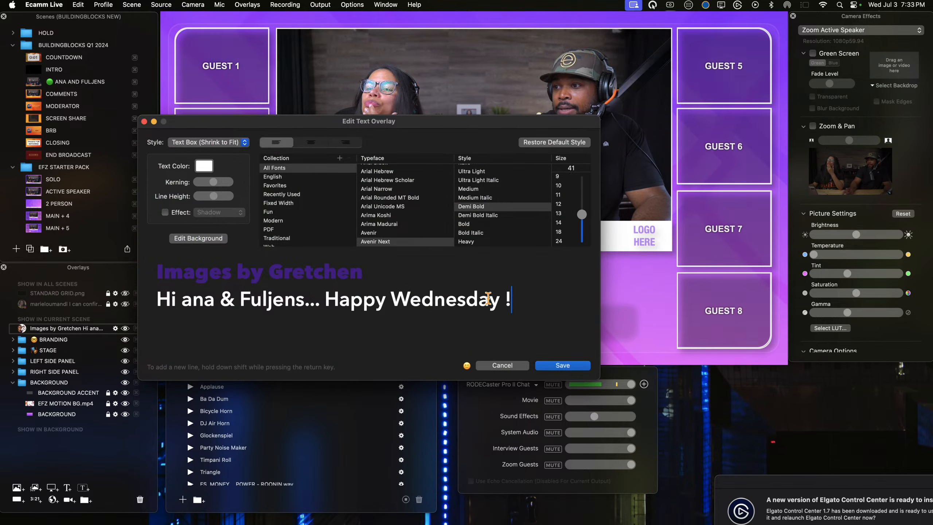
drag(512, 299, 202, 309)
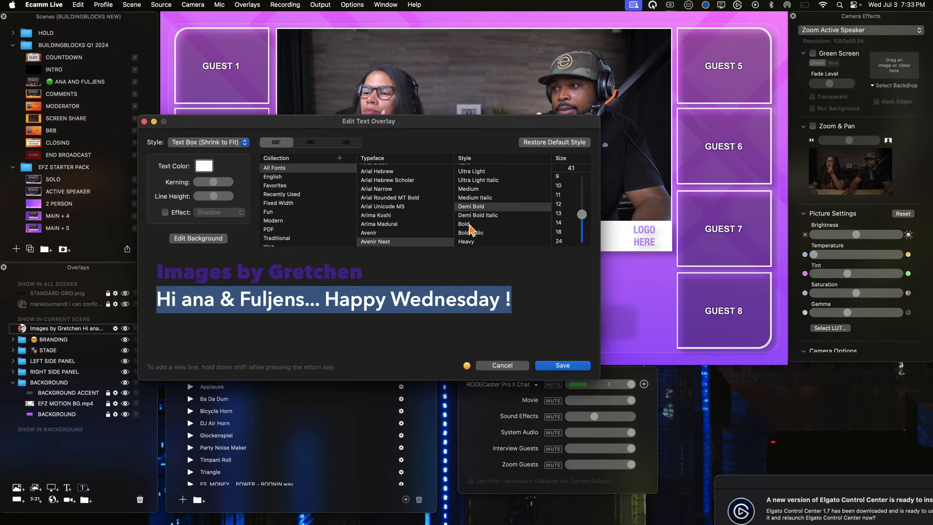
click(467, 189)
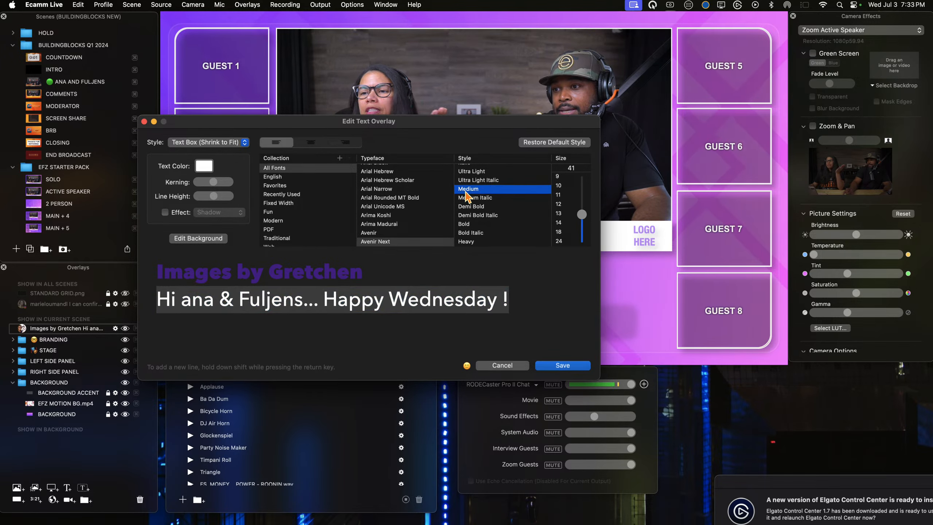
scroll(467, 196, up, 1)
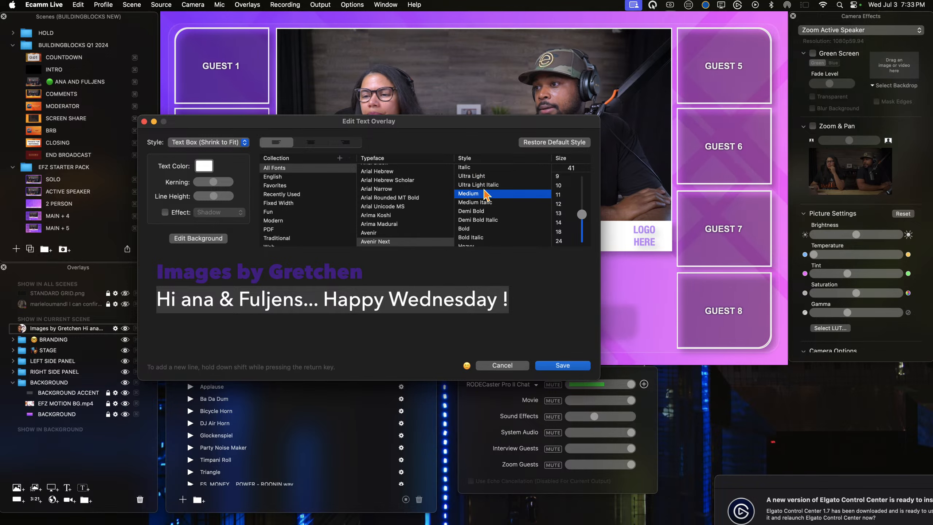
scroll(477, 187, up, 1)
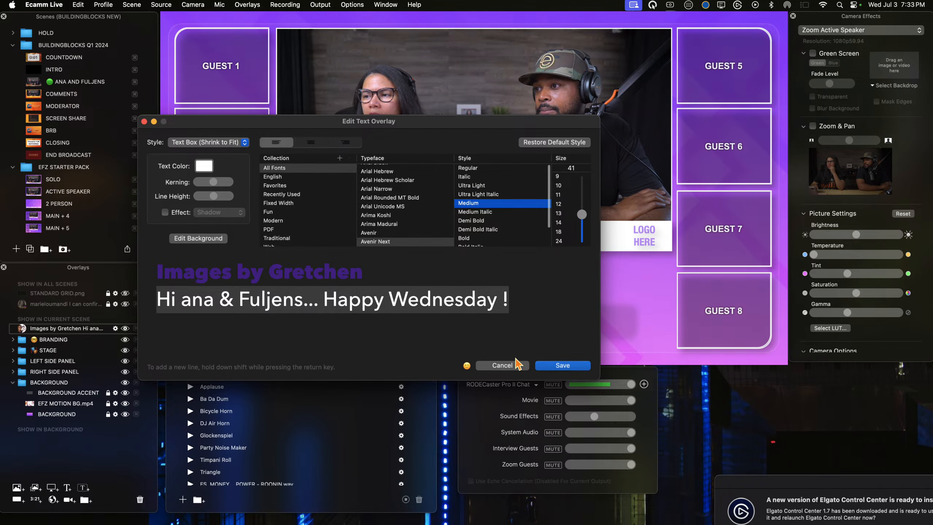
click(562, 365)
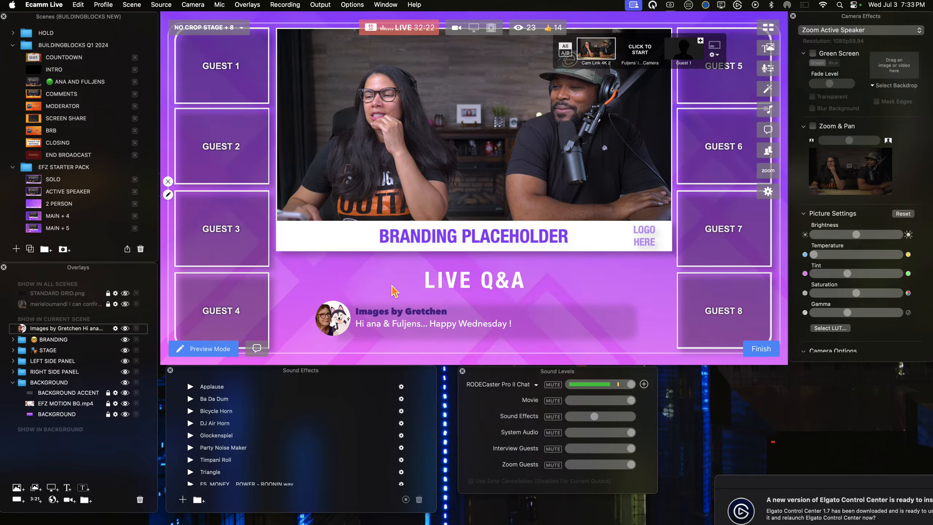
Step: Recolor the last word of the commenter's name to Snow and save the overlay text
click(377, 297)
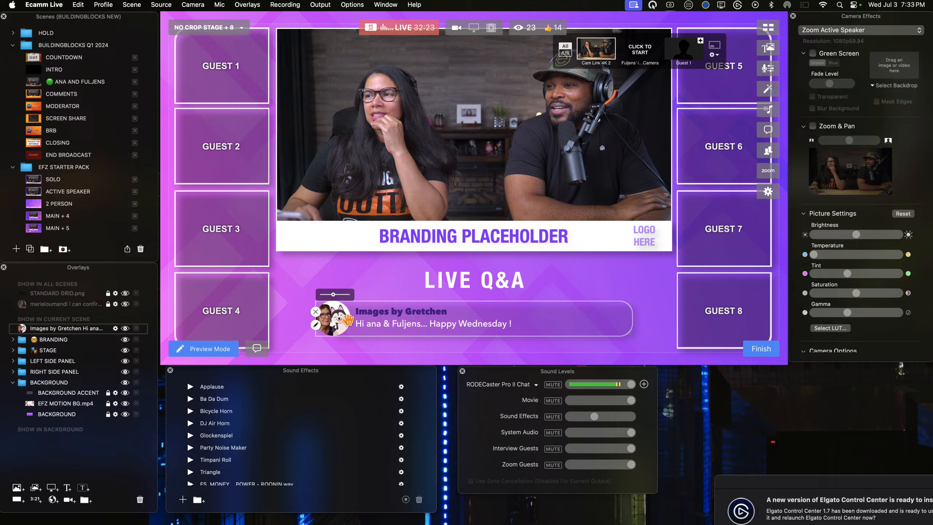
click(315, 324)
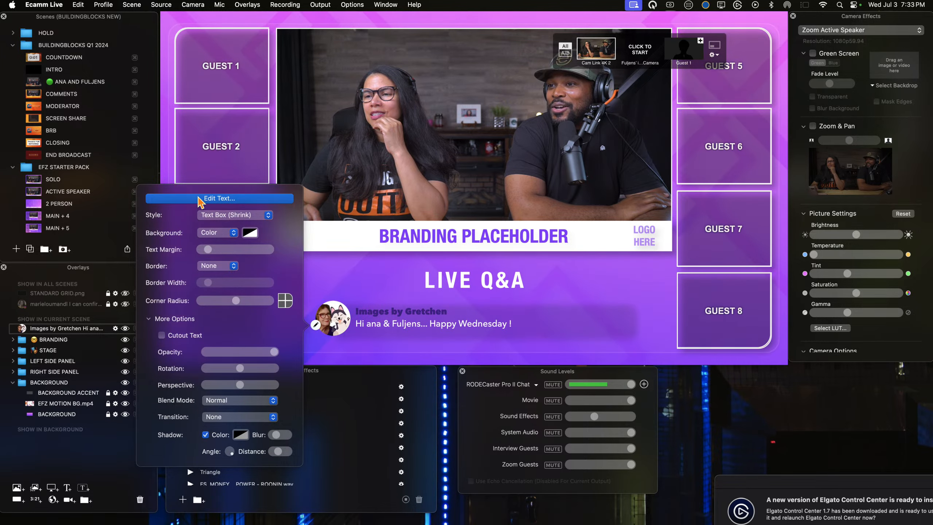
click(218, 196)
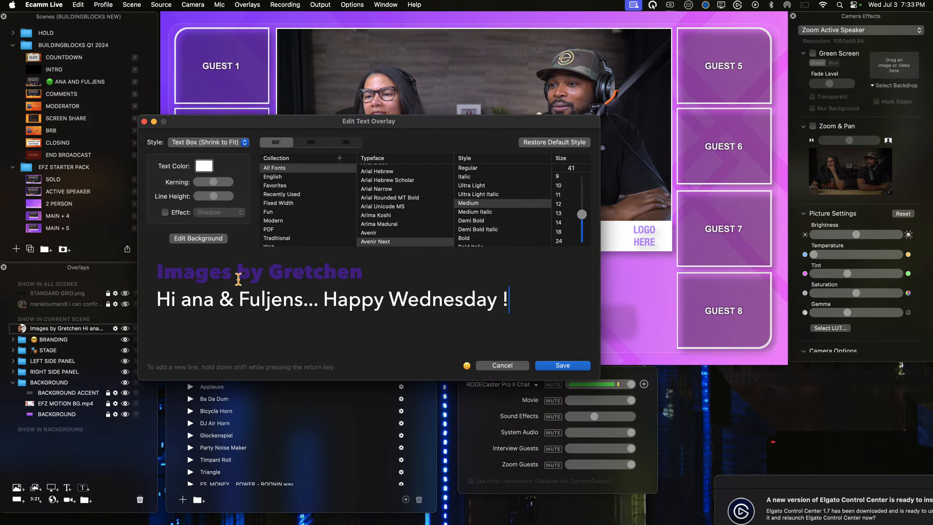
drag(271, 273, 364, 278)
click(205, 167)
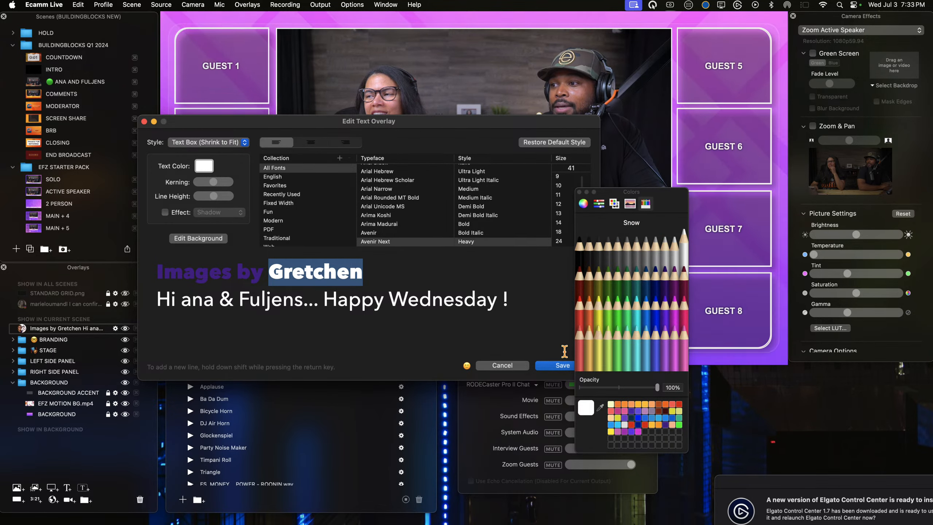
click(563, 366)
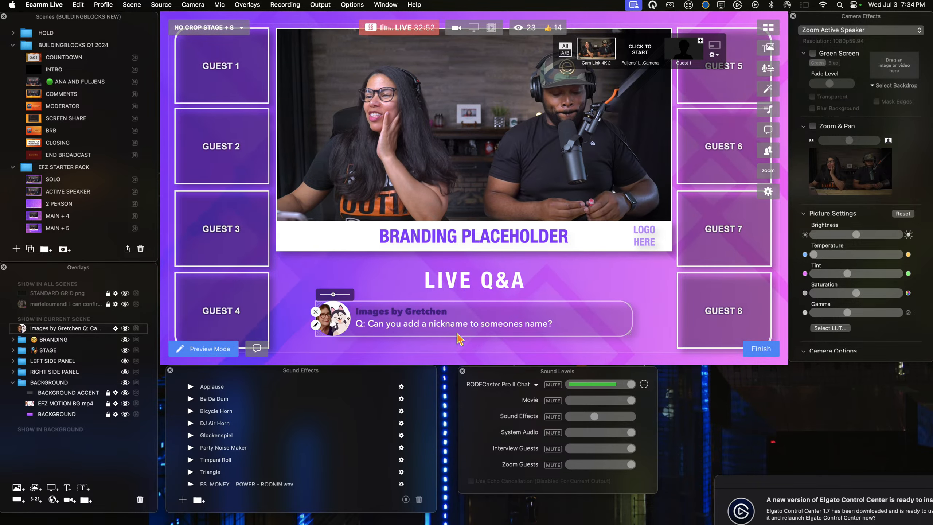
Step: Add a slash and the nickname "Gangsta Gramma" after the commenter's name in the comment overlay and save the text
click(316, 325)
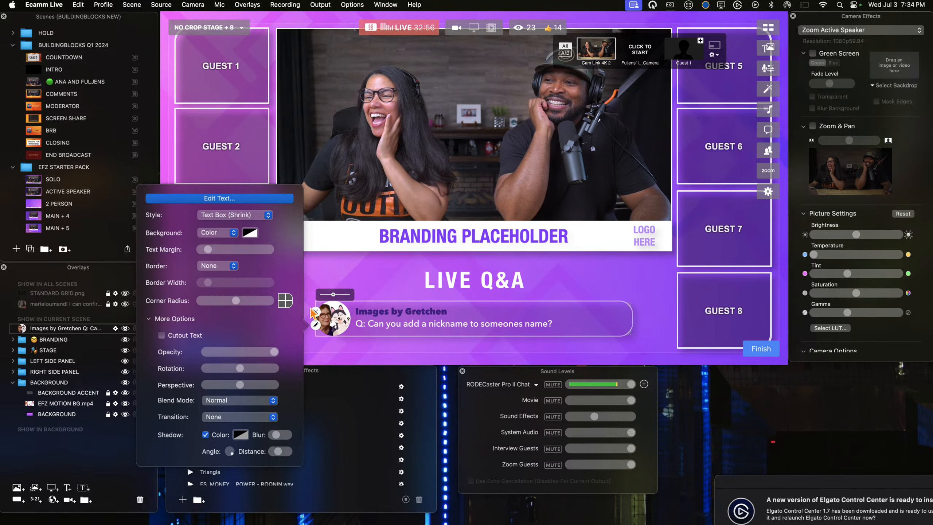
click(247, 202)
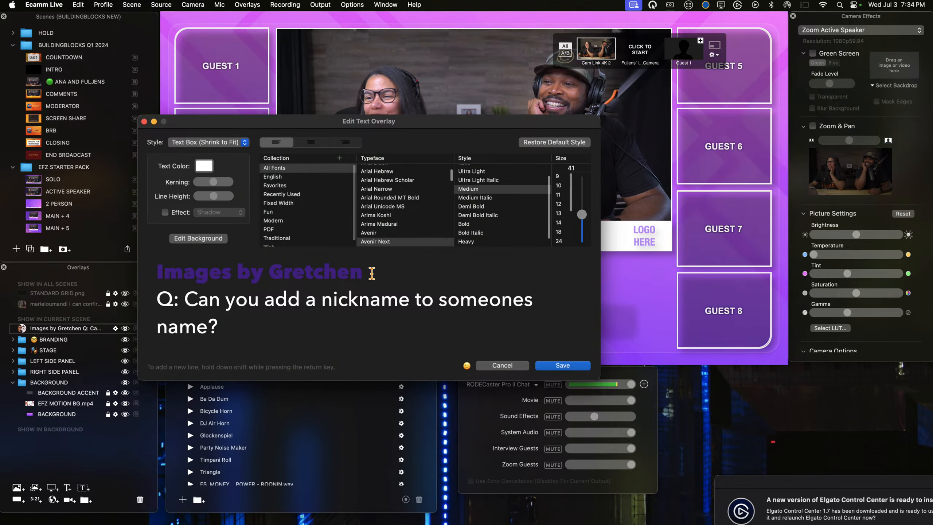
text(()
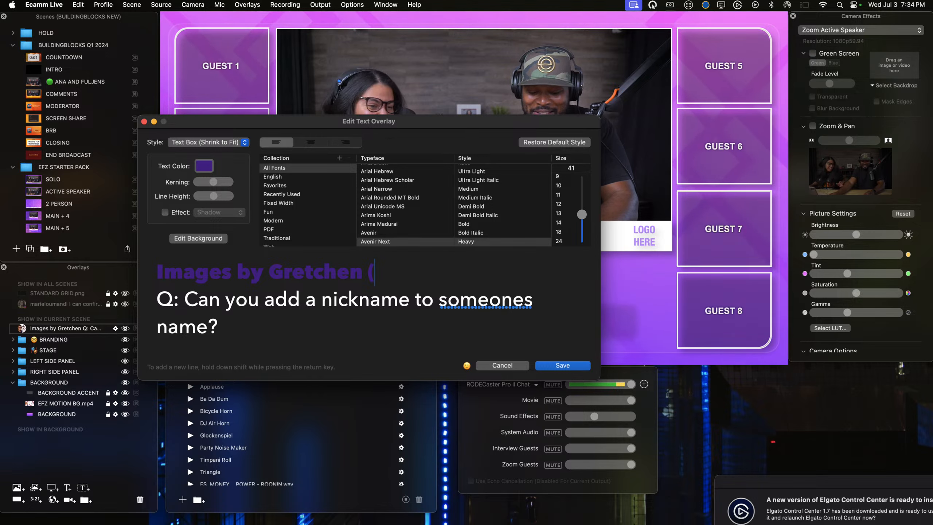
text(Gang)
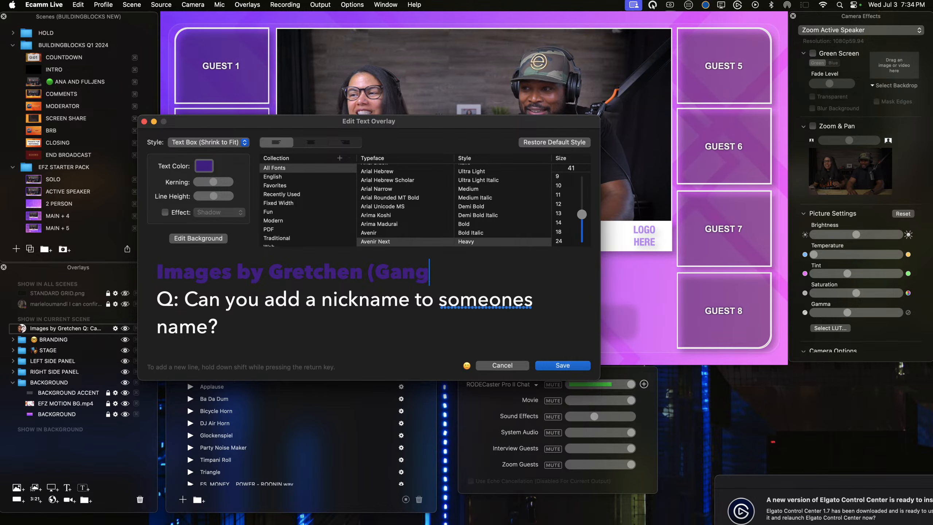
text(sta Gramma)
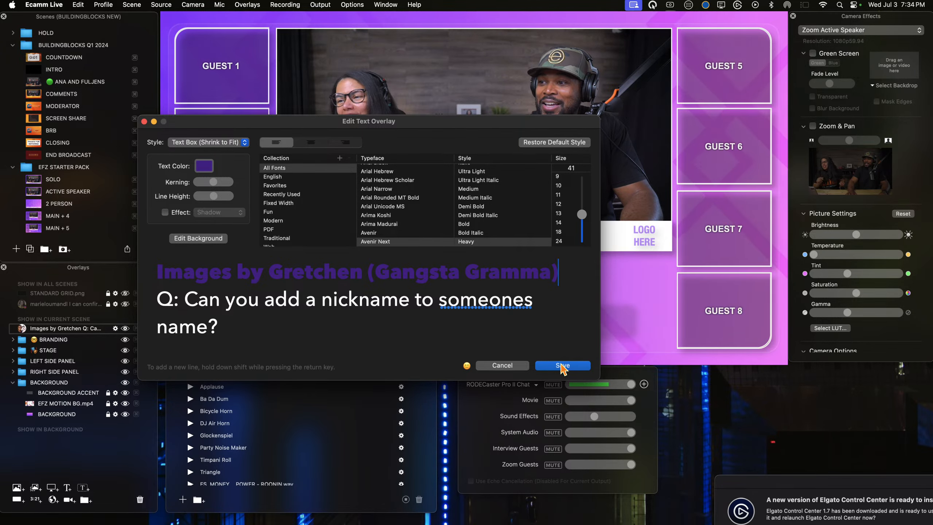
click(379, 278)
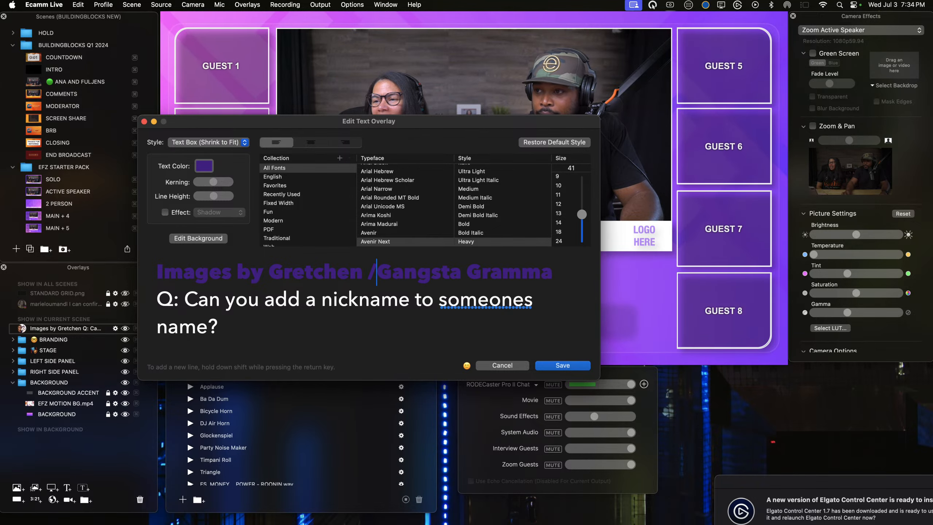
click(550, 367)
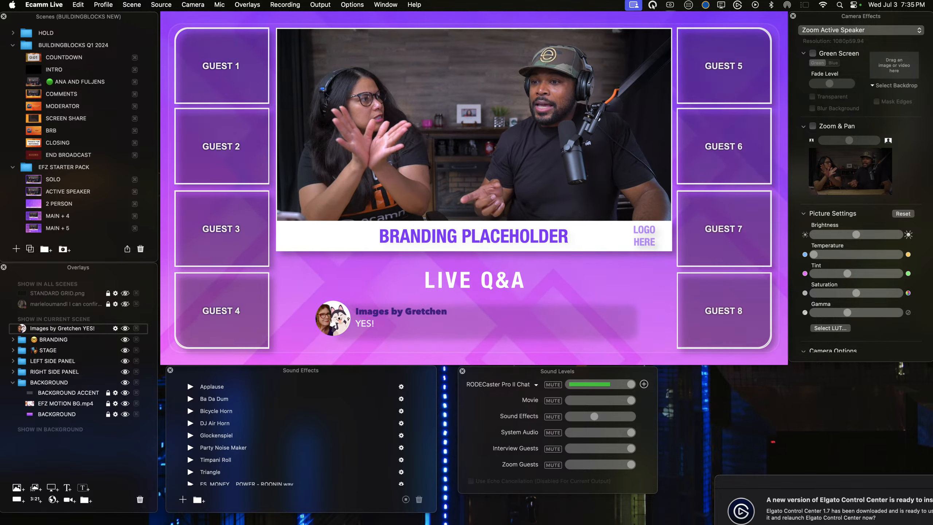
Step: Duplicate the "YES!" comment overlay within the current scene
mouse_move(372, 336)
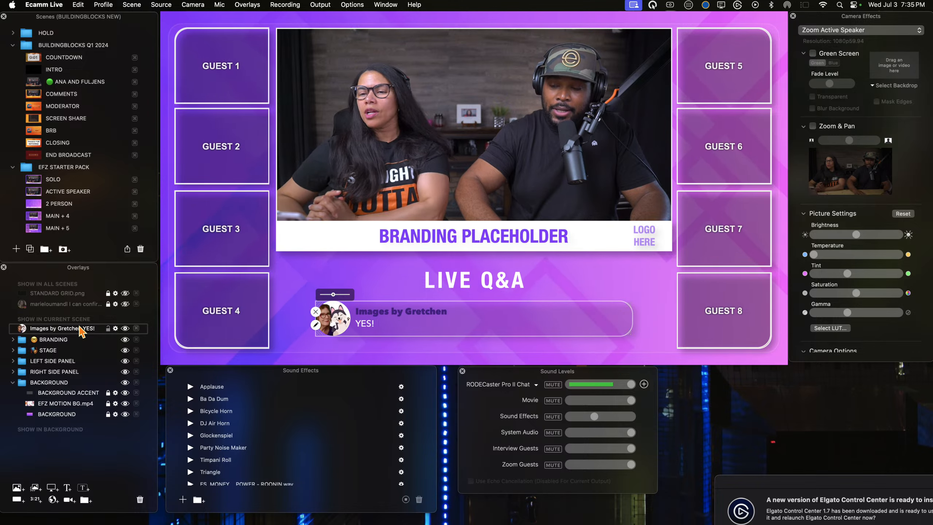
key(super+d)
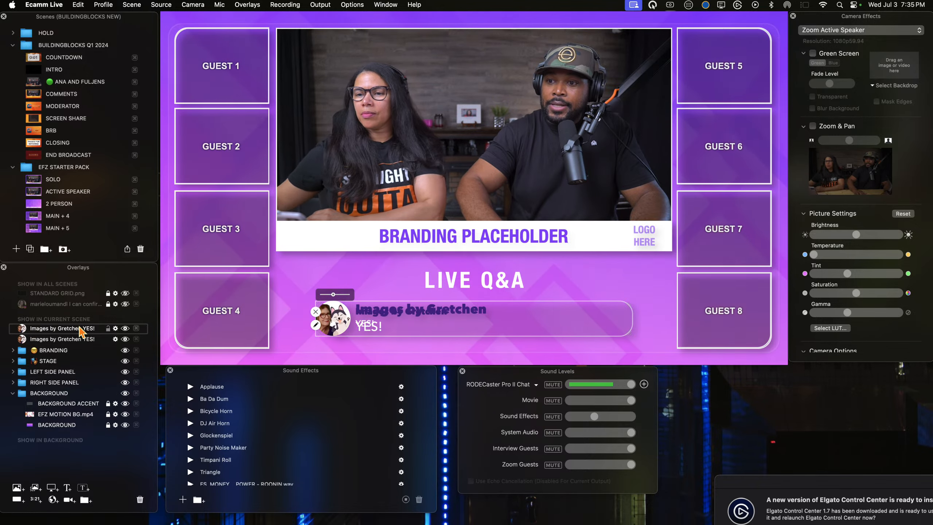
drag(76, 330, 77, 327)
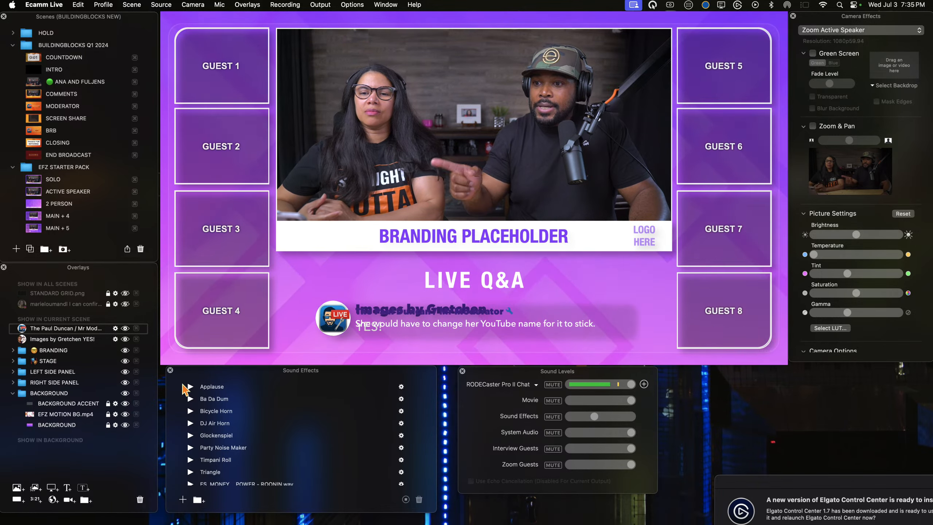
Step: Move the static "YES!" comment overlay to Show in All Scenes and hide the comment overlay remaining in the current scene
drag(61, 343, 70, 320)
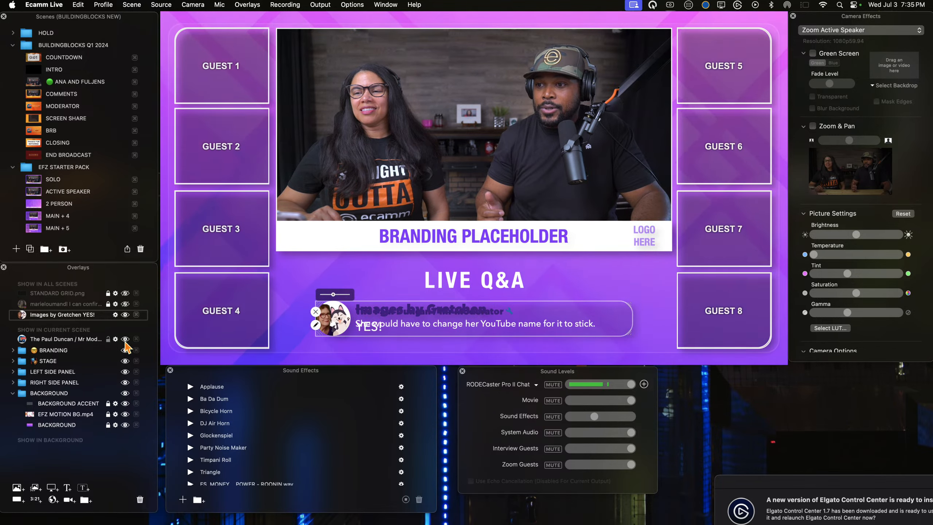
click(125, 339)
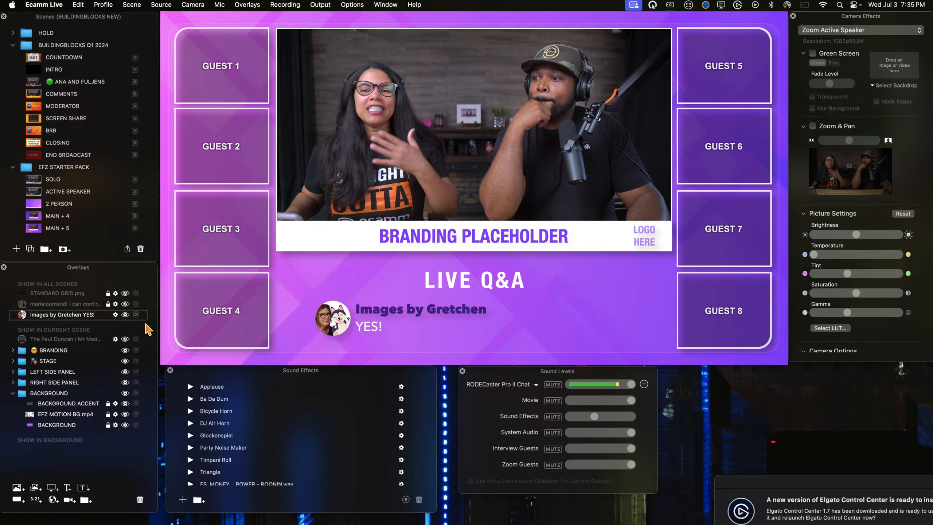
Step: Collapse the existing scene groups and create a new scene group named CIRCLES
mouse_move(223, 219)
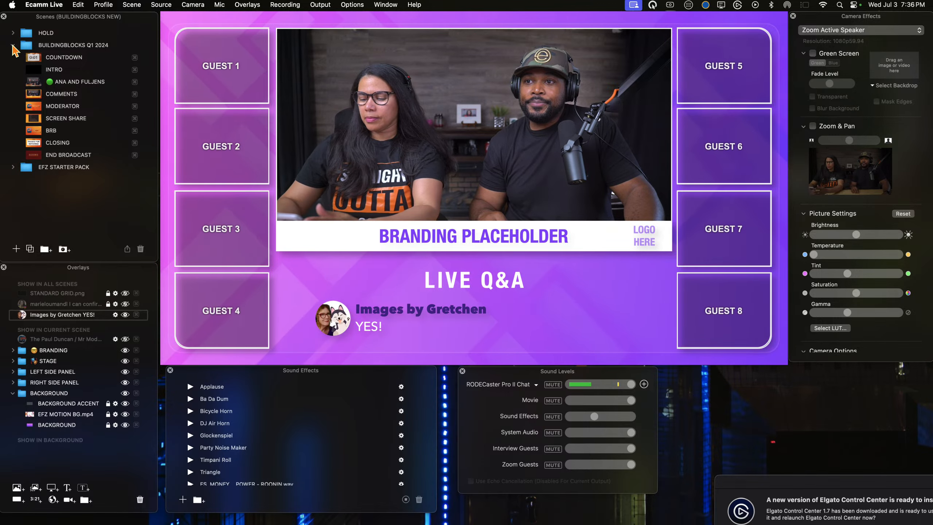
click(13, 45)
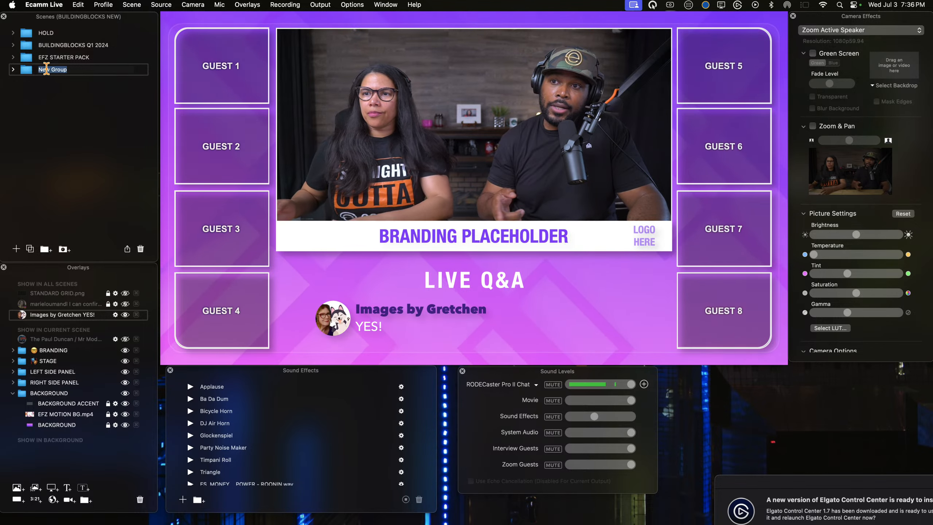
key(BackSpace)
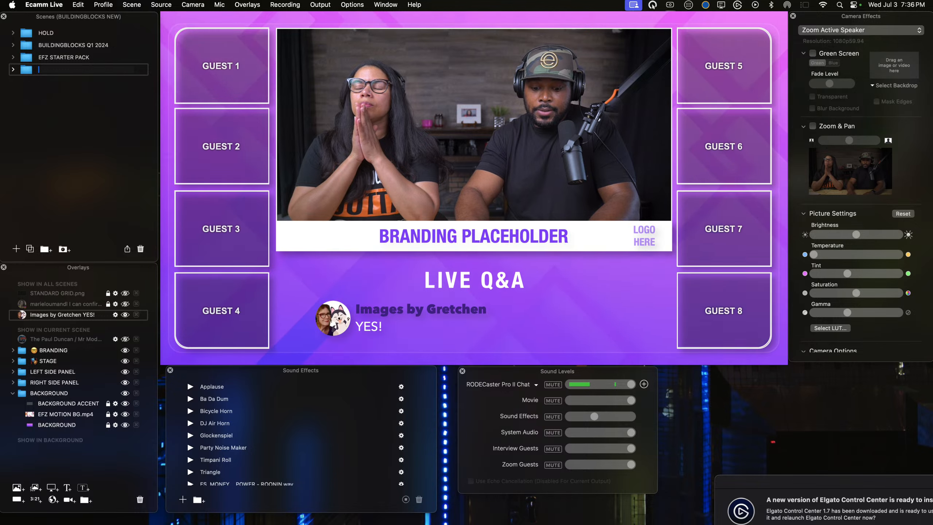
text(cir)
key(BackSpace)
key(BackSpace)
key(BackSpace)
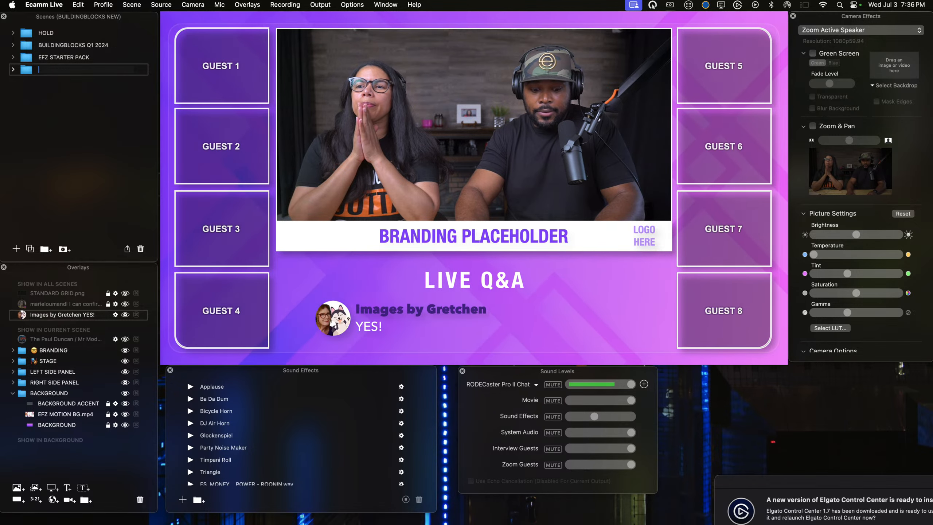
key(Caps_Lock)
text(CIRCLES)
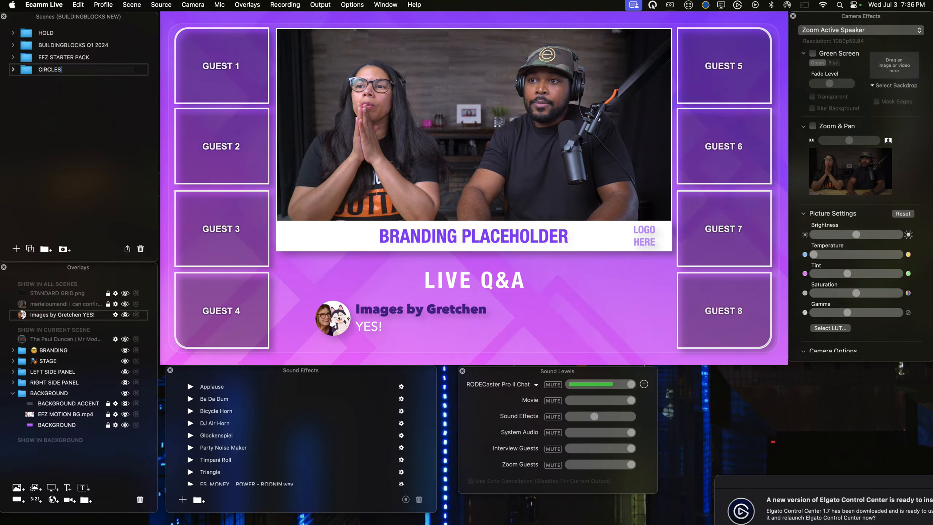
key(Caps_Lock)
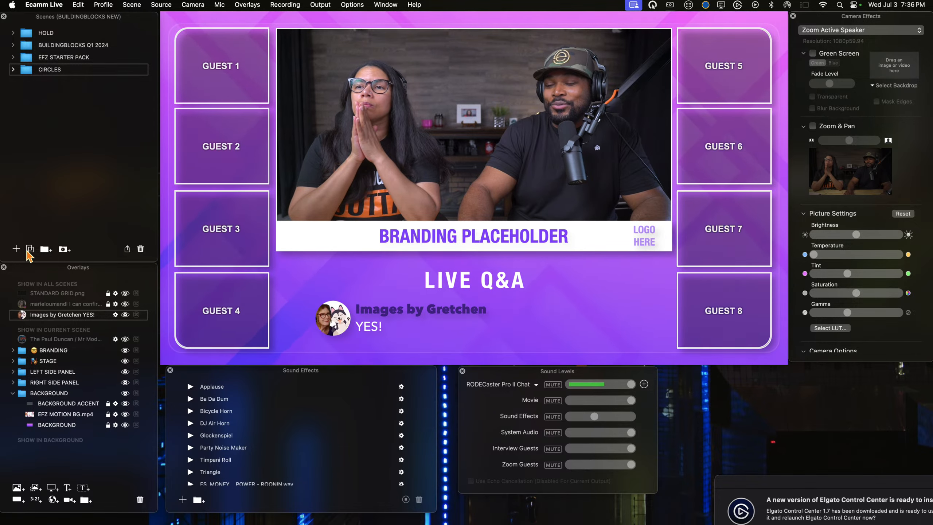
Step: Add a new scene inside the CIRCLES group and hide the "YES!" comment overlay shown in all scenes
click(15, 249)
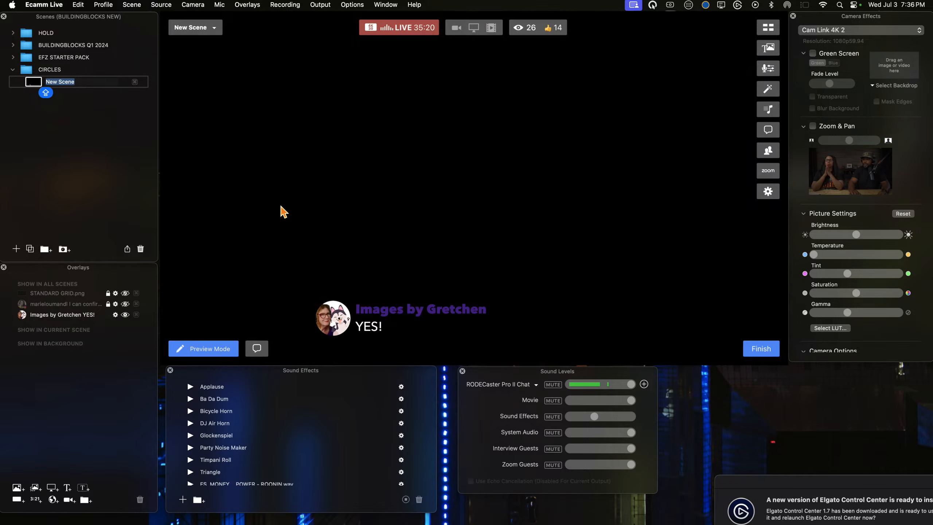
click(125, 314)
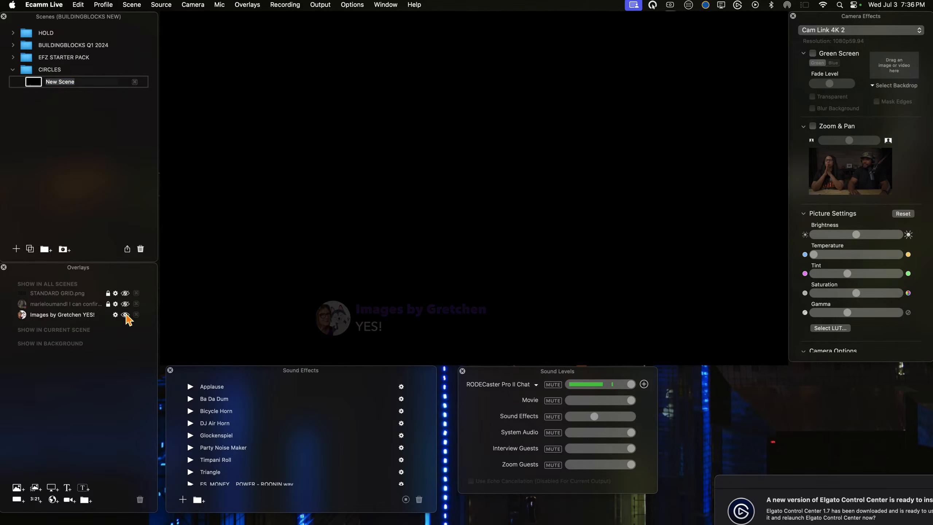
Step: Add a rectangle overlay to the new scene and move it up and left of the canvas centre
click(18, 501)
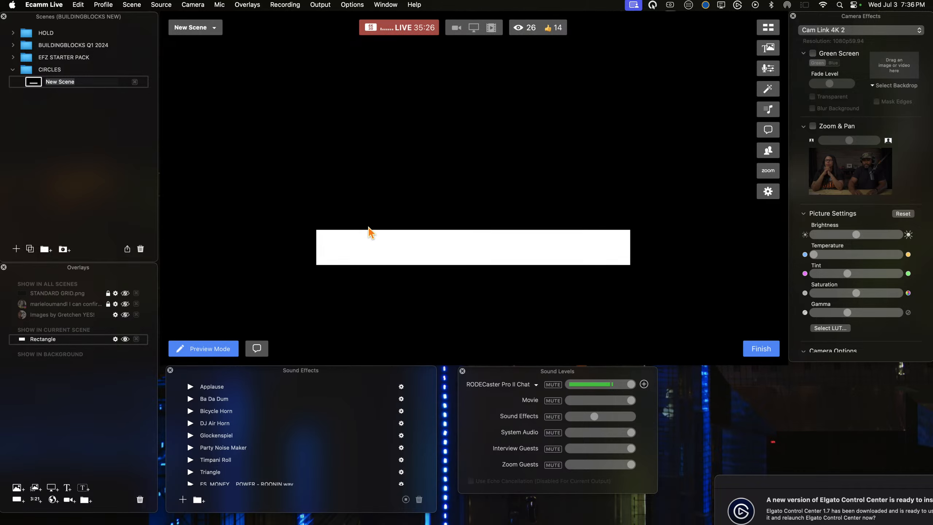
drag(377, 234, 274, 141)
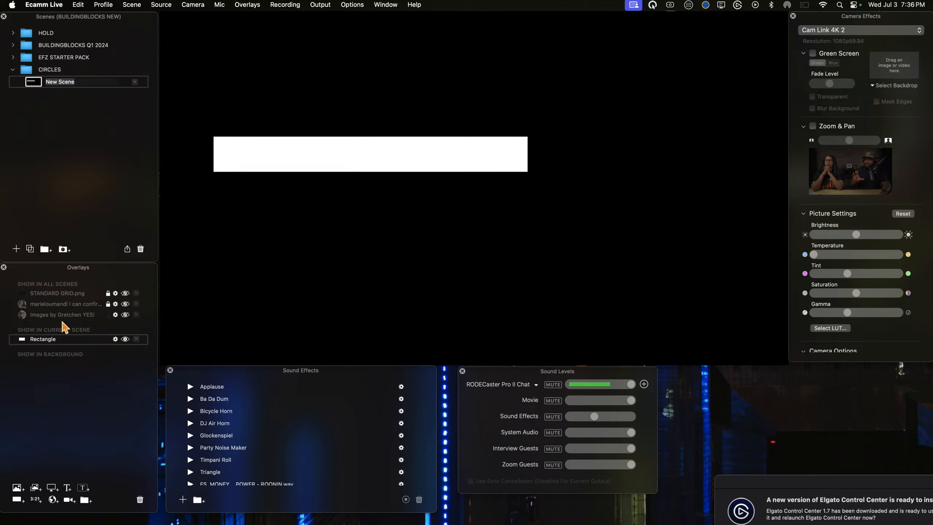
Step: Open the rectangle overlay's name for editing
double_click(41, 339)
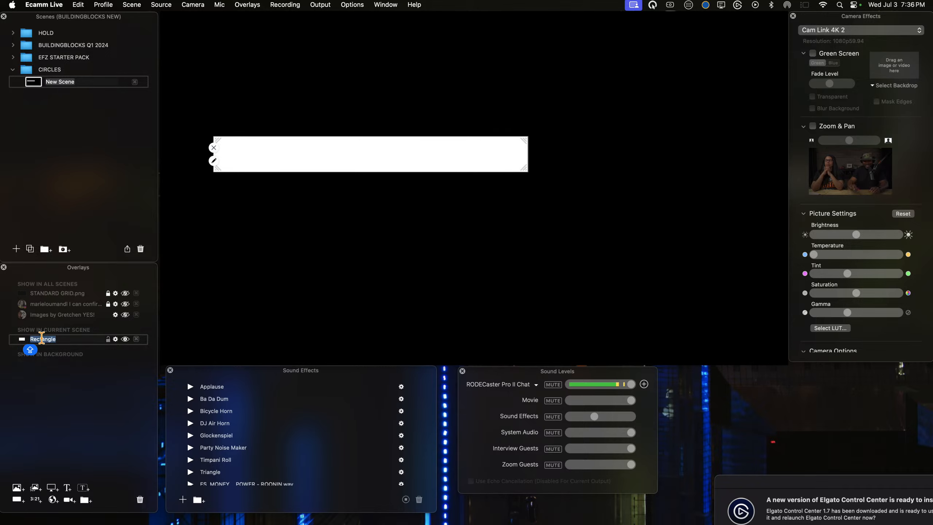
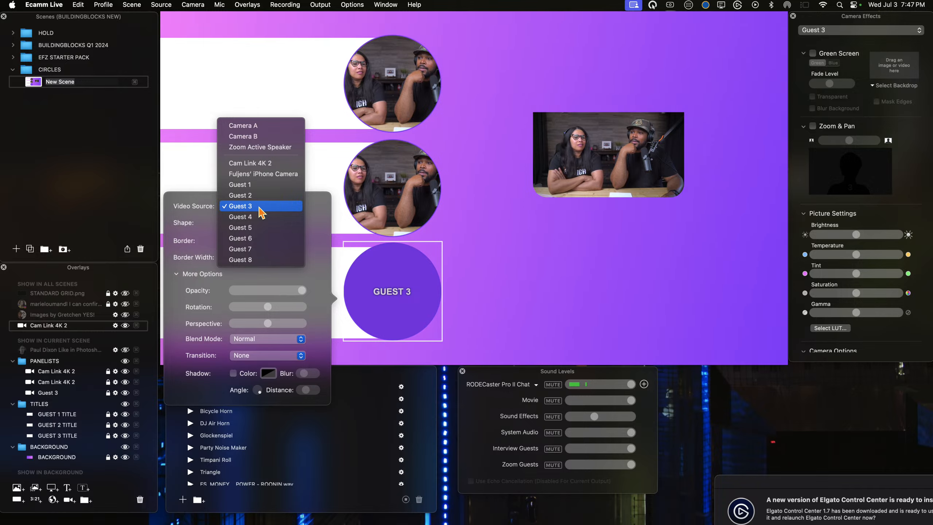
Step: Set the video source of the third circle, the Guest 3 overlay, to Cam Link 4K 2
click(262, 213)
click(260, 210)
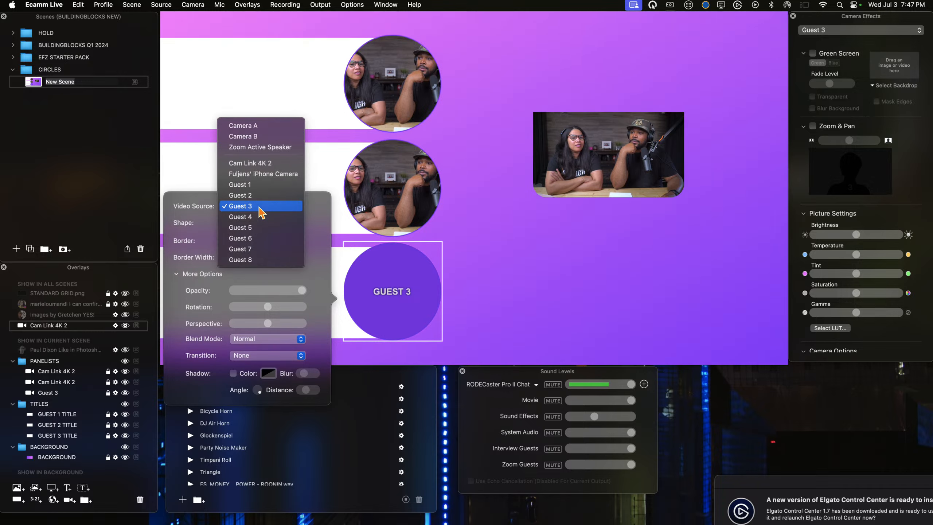
click(248, 163)
click(392, 296)
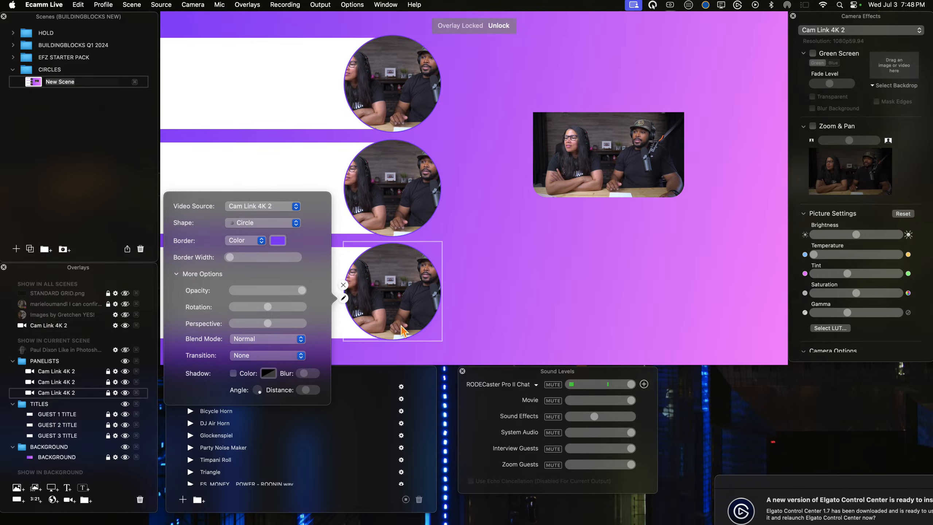
click(506, 305)
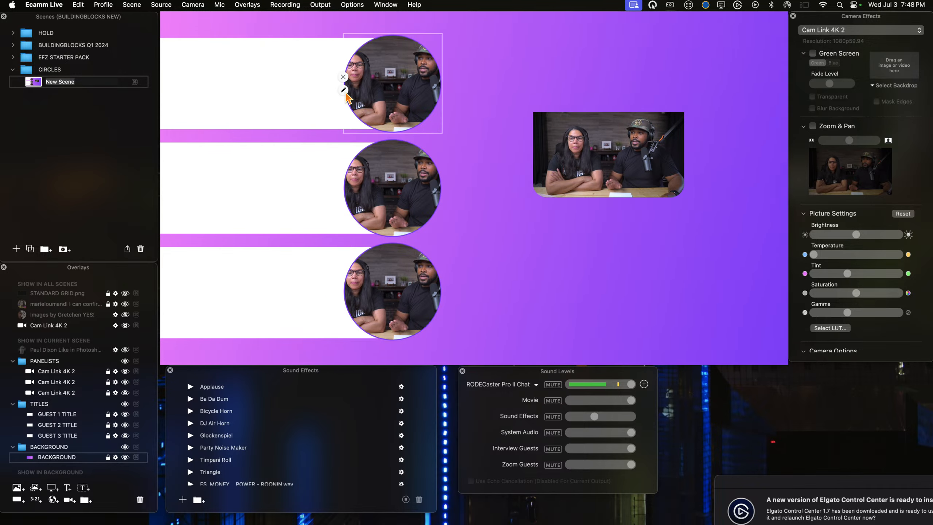
Step: Turn on a shadow for the uppermost camera circle and set the shadow colour's opacity to 50%
click(344, 91)
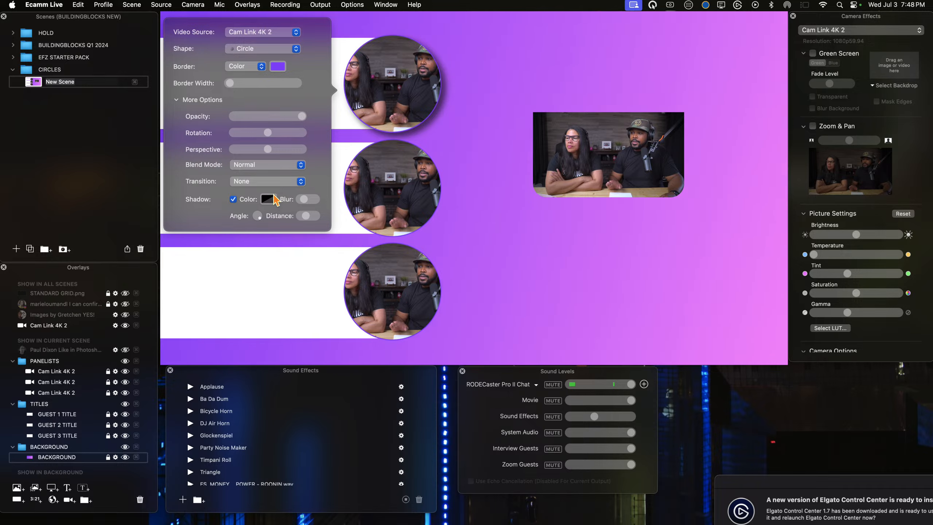
click(269, 199)
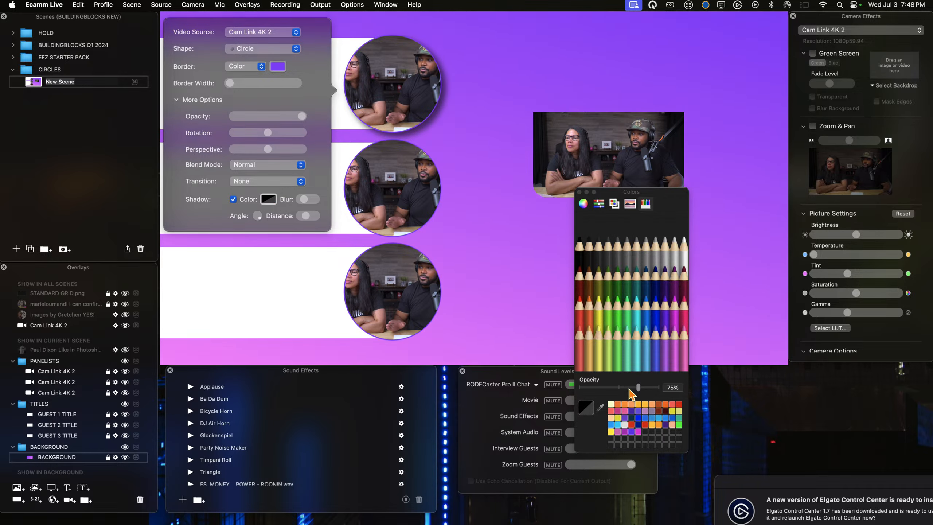
drag(637, 388, 620, 387)
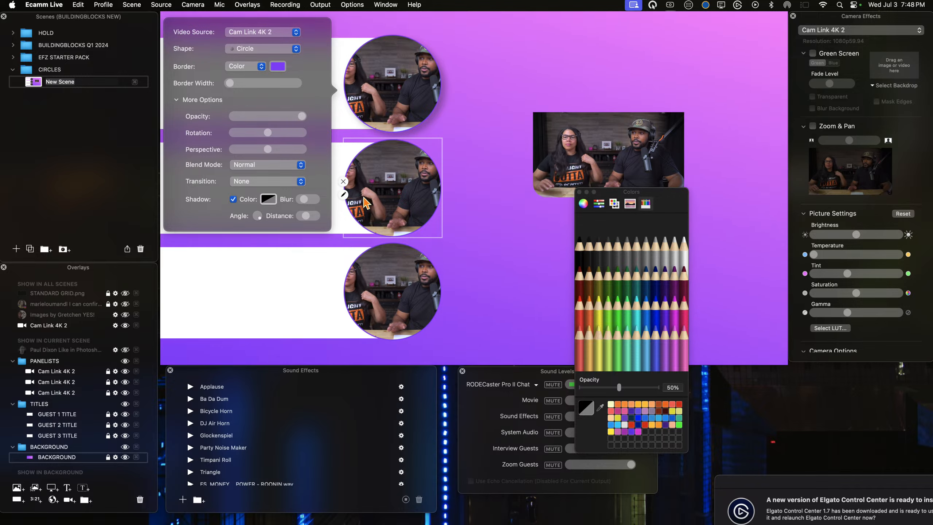
click(384, 96)
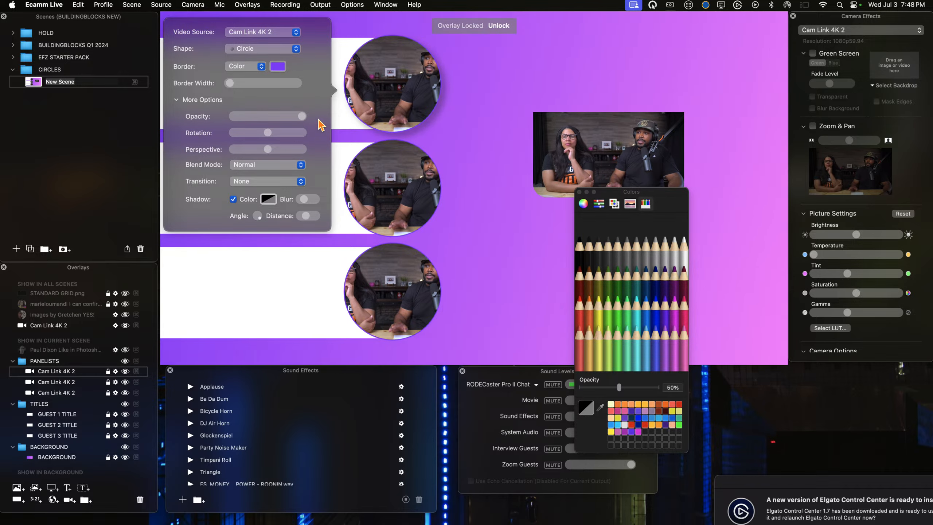
click(344, 89)
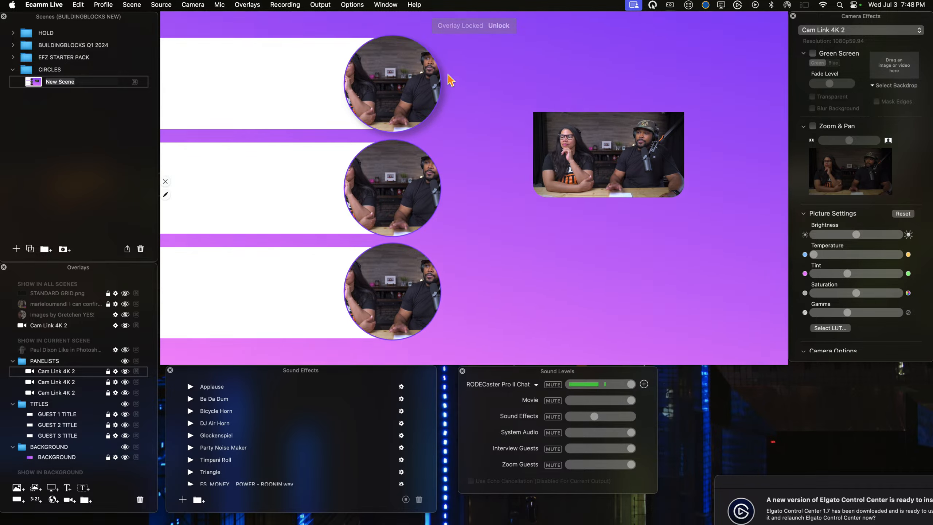
Step: Unlock the three Cam Link 4K 2 overlays in the PANELISTS group
right_click(407, 93)
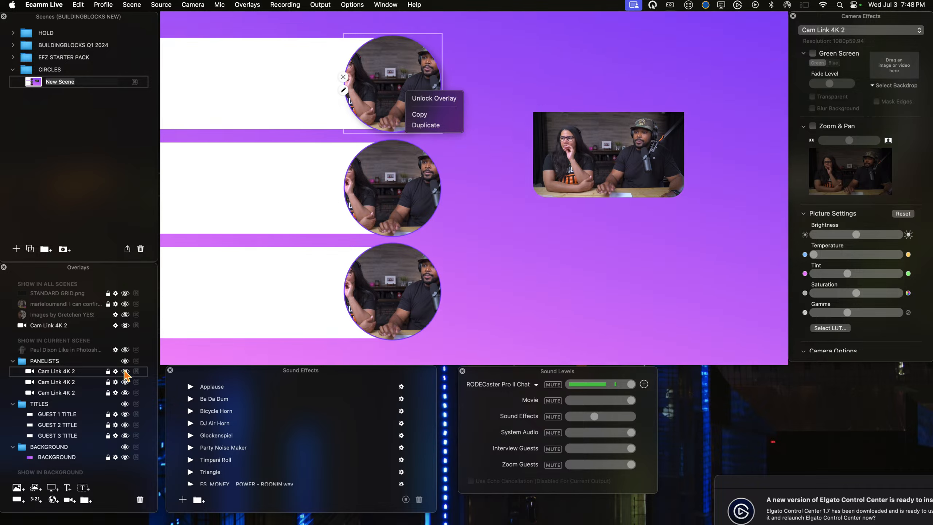
click(109, 370)
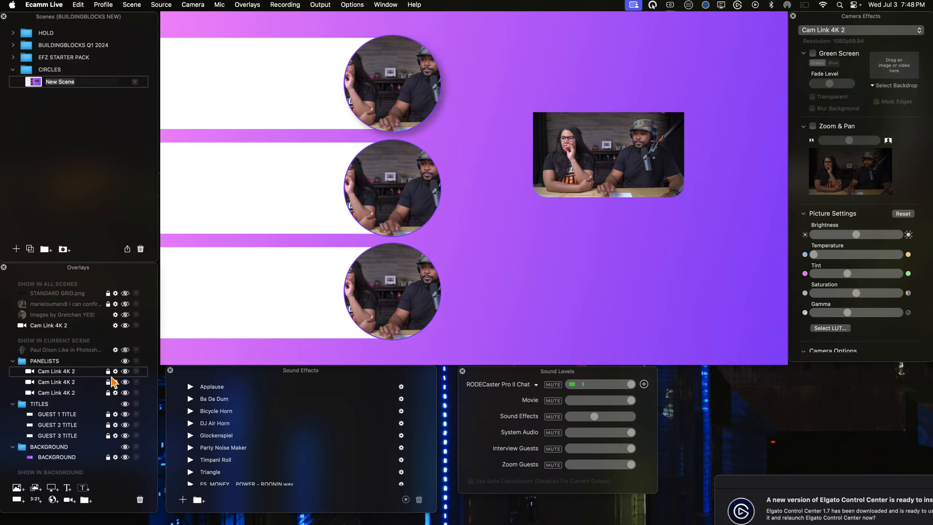
click(108, 381)
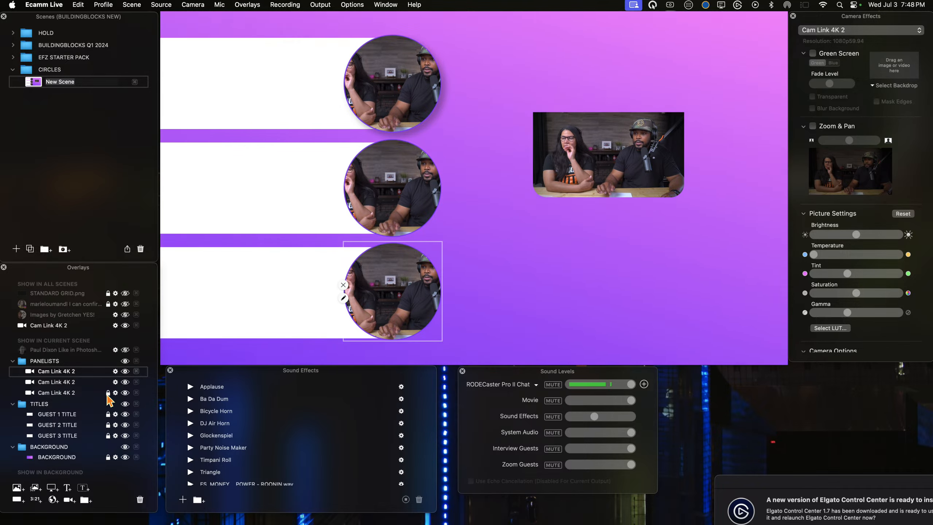
Step: Copy the uppermost camera circle and paste its settings onto the middle and lowest circles to give them the same shadow
right_click(379, 108)
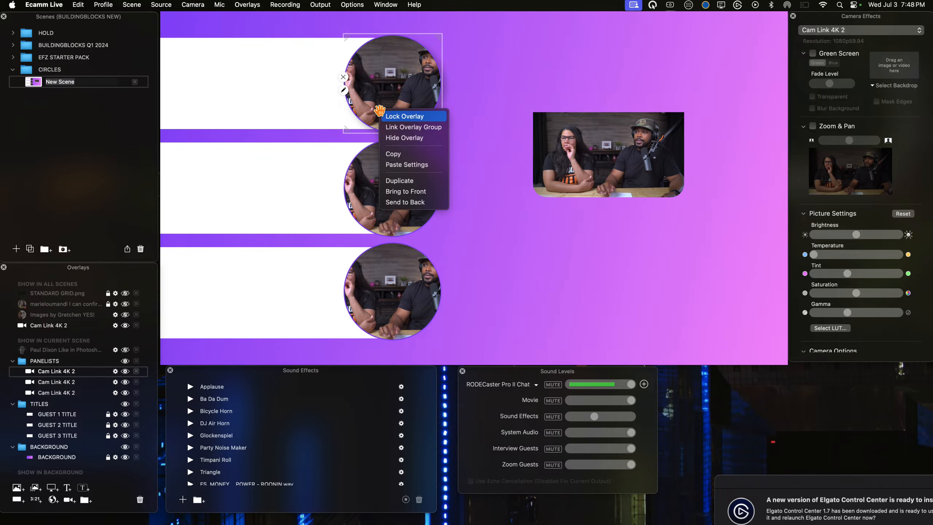
click(406, 164)
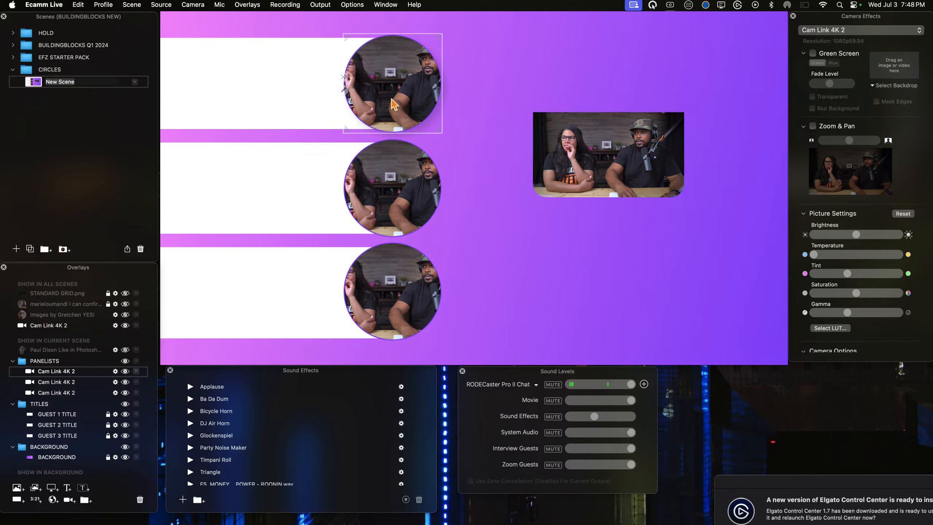
right_click(388, 93)
click(396, 135)
click(381, 192)
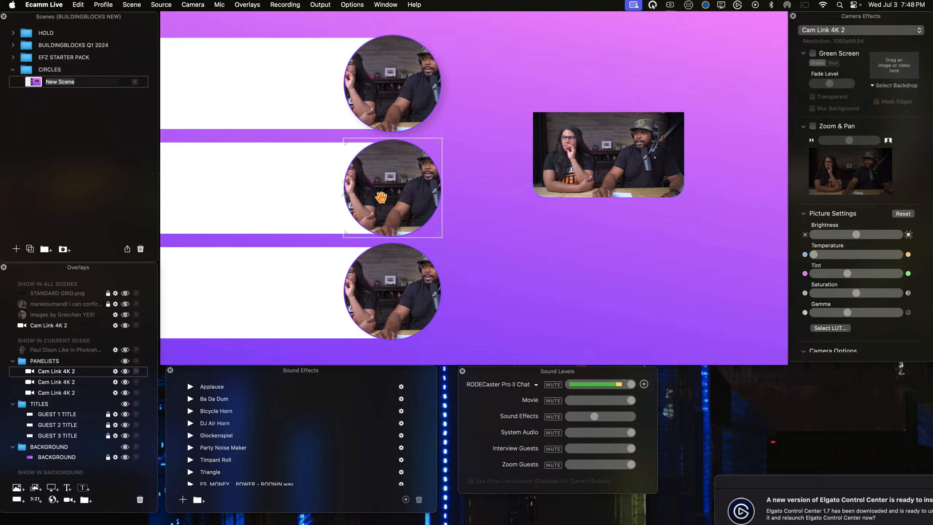
right_click(382, 196)
click(402, 252)
click(406, 259)
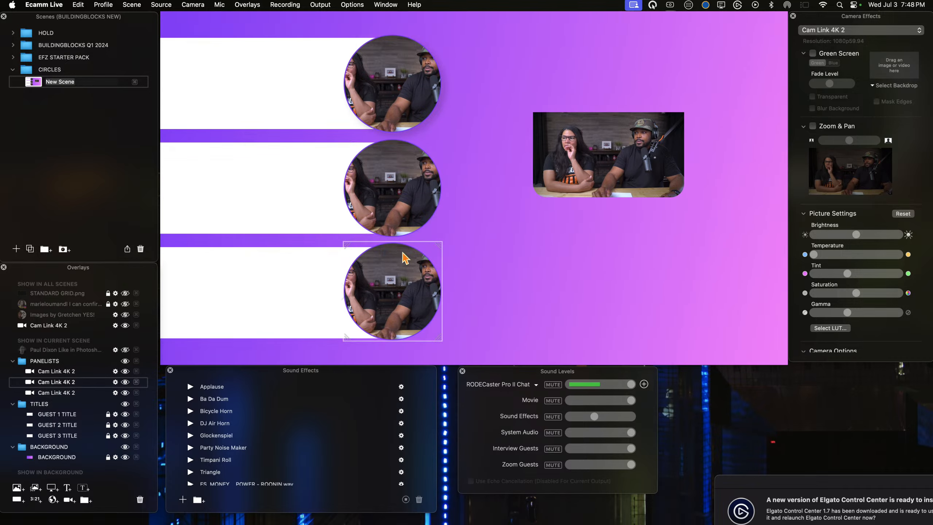
right_click(387, 296)
click(404, 353)
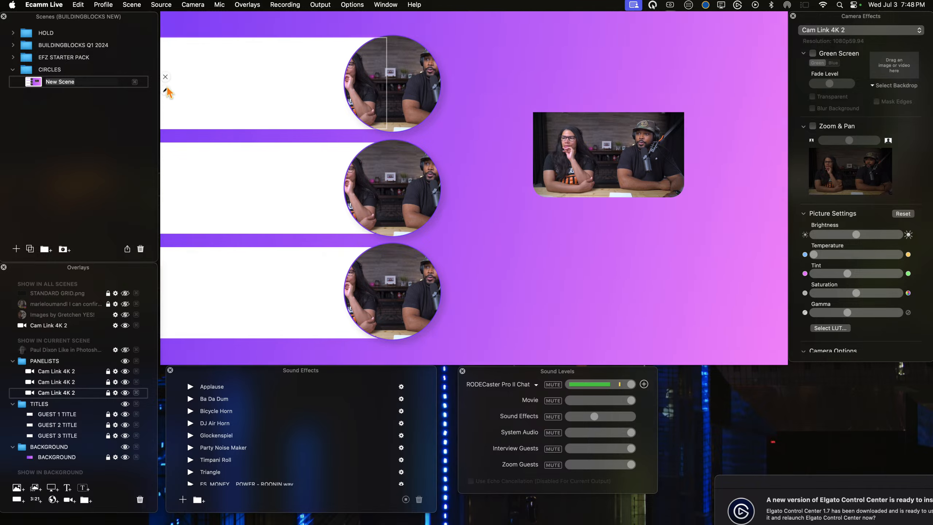
Step: Turn on a shadow for each of the three white title rectangles, GUEST 1 TITLE through GUEST 3 TITLE
click(166, 91)
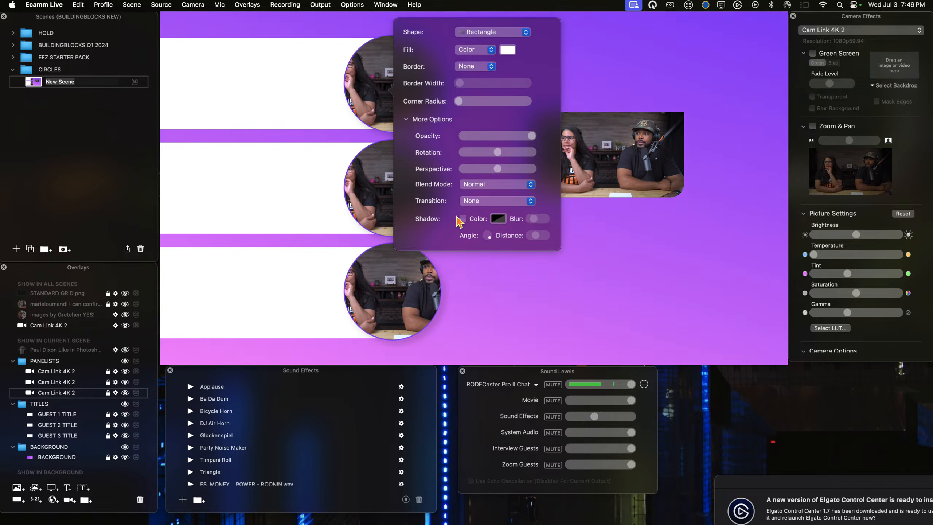
click(463, 219)
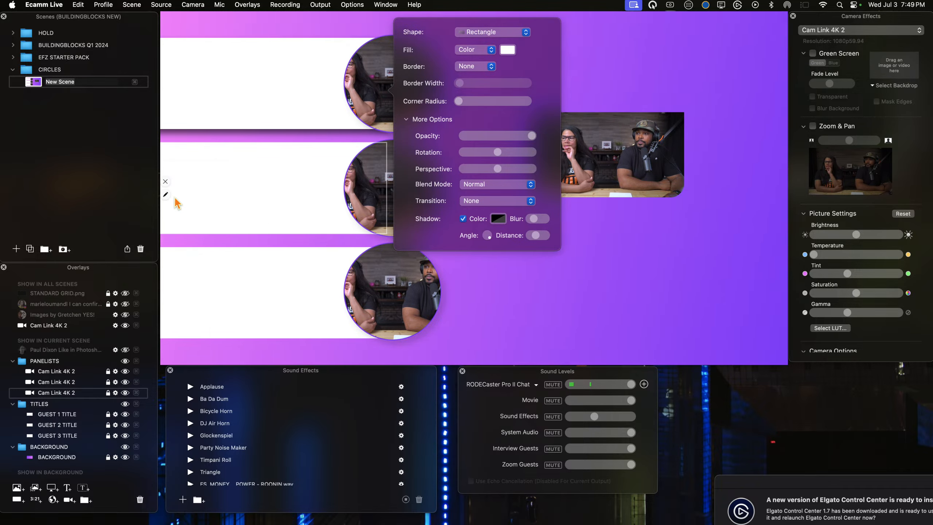
click(166, 196)
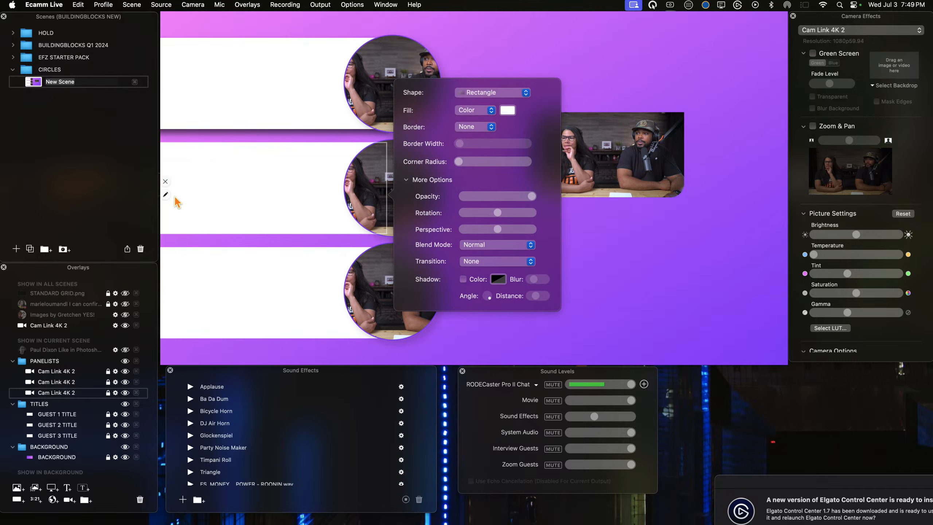
click(463, 279)
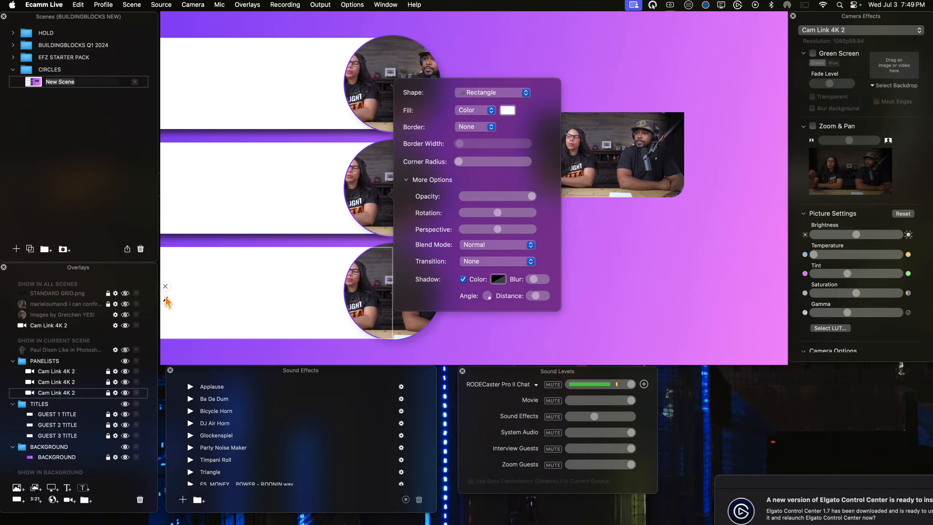
click(166, 299)
click(469, 384)
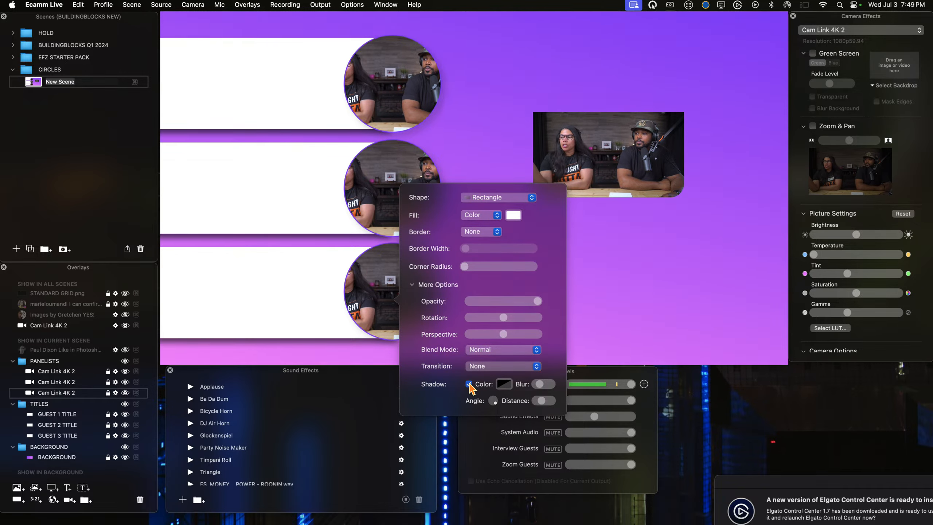
click(236, 274)
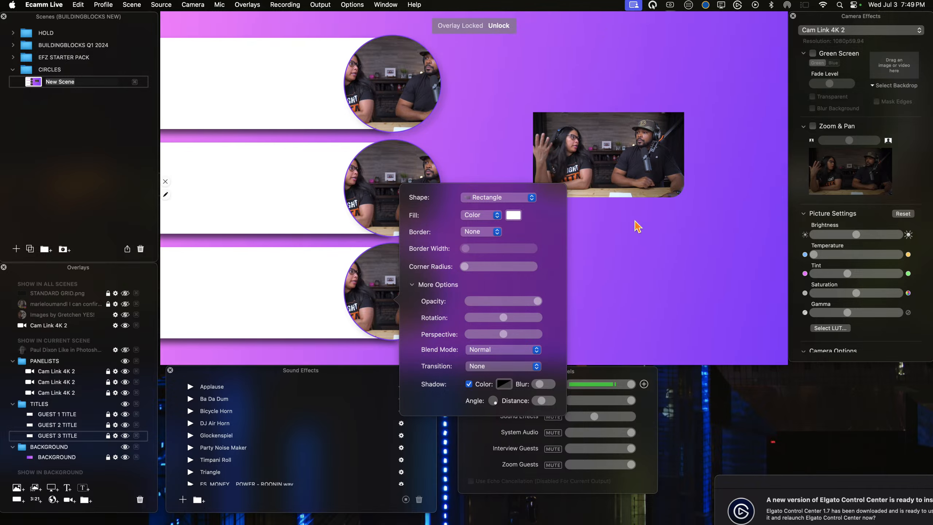
click(635, 231)
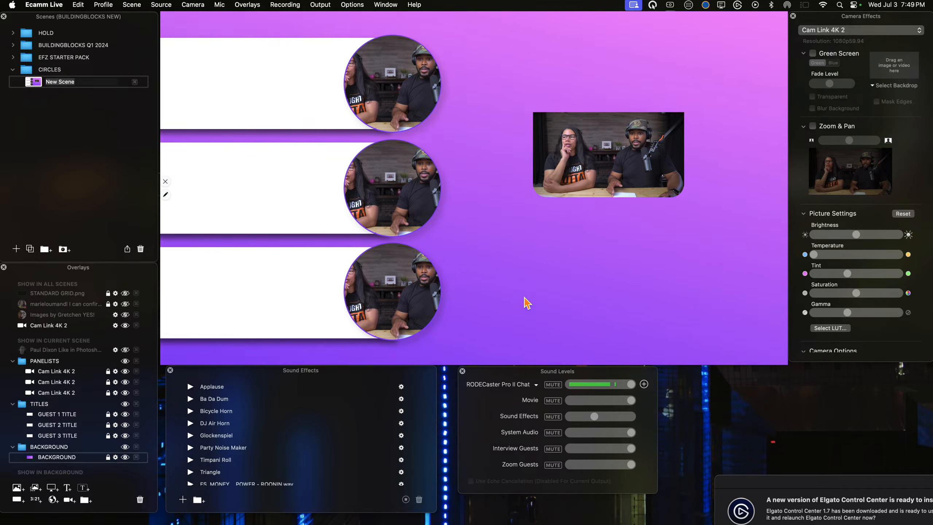
Step: Hide the all-scenes Cam Link 4K 2 overlay and place a placeholder comment overlay in the open area beside the circles
mouse_move(532, 160)
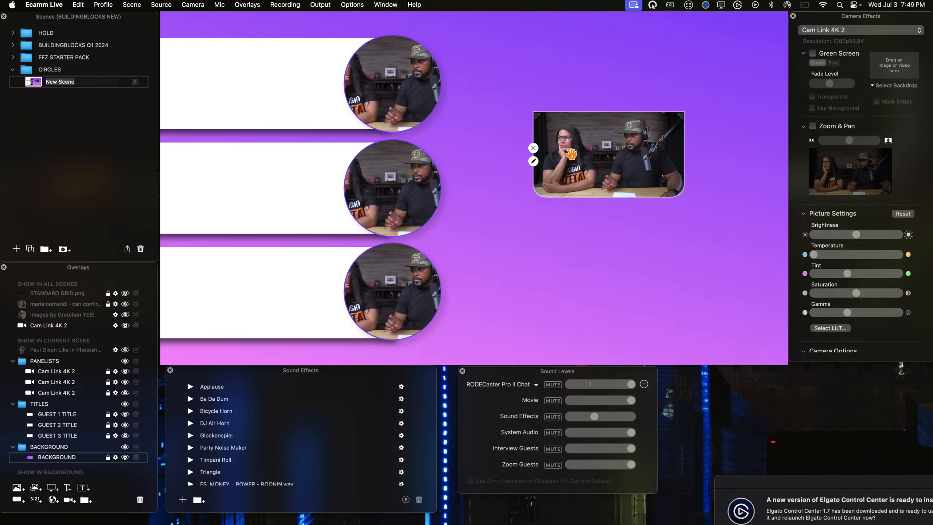
click(533, 149)
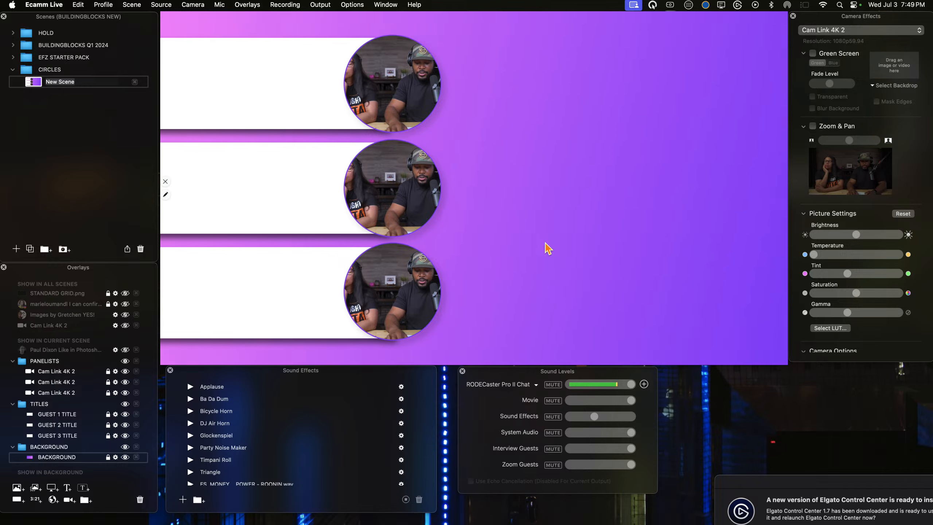
key(shift+super+c)
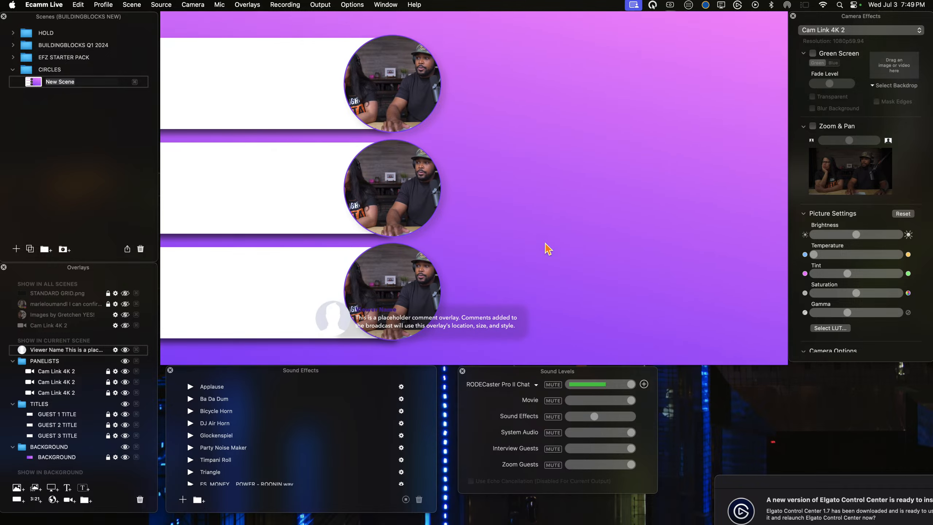
drag(479, 321, 632, 139)
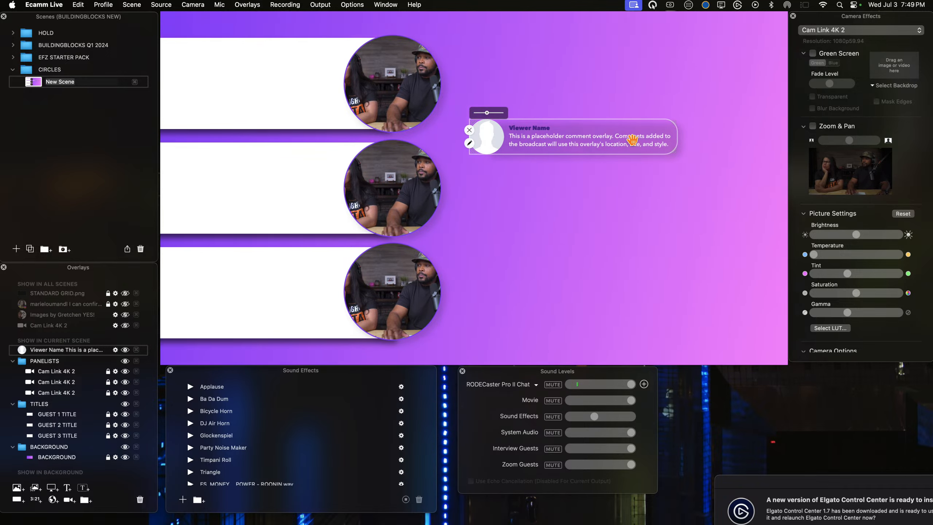
Step: Set the placeholder comment overlay's text size to 86 and save the text changes
double_click(632, 140)
click(357, 33)
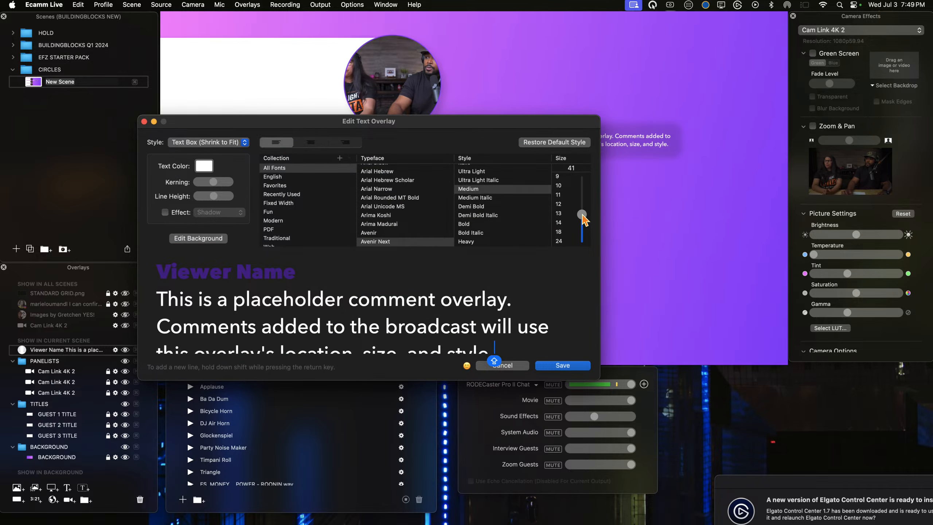
drag(583, 214, 587, 189)
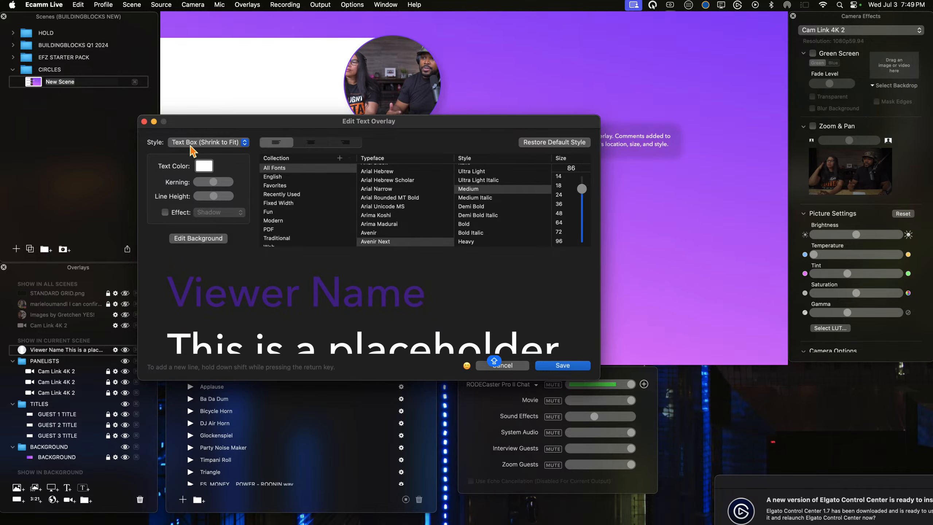
click(547, 365)
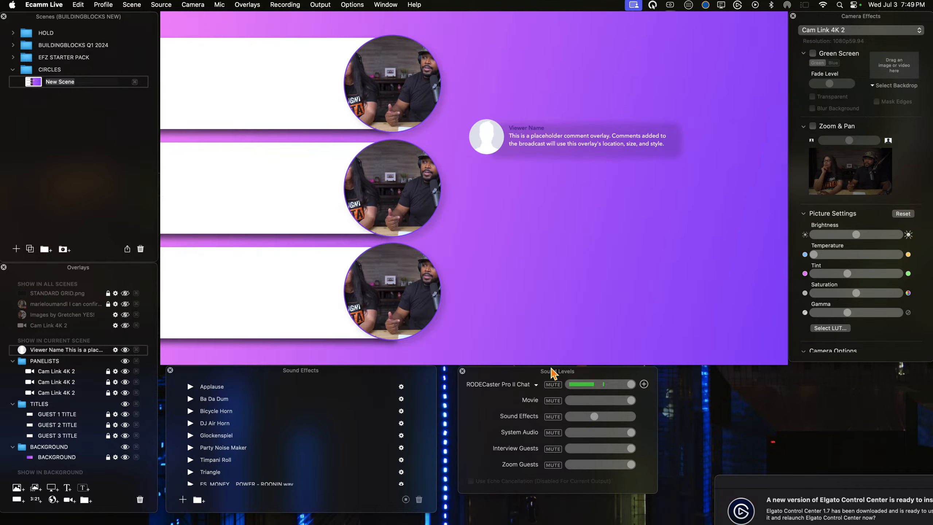
Step: Enlarge the comment overlay to fill most of the open area beside the circles and make all its corners square
drag(673, 147, 761, 299)
drag(659, 253, 621, 208)
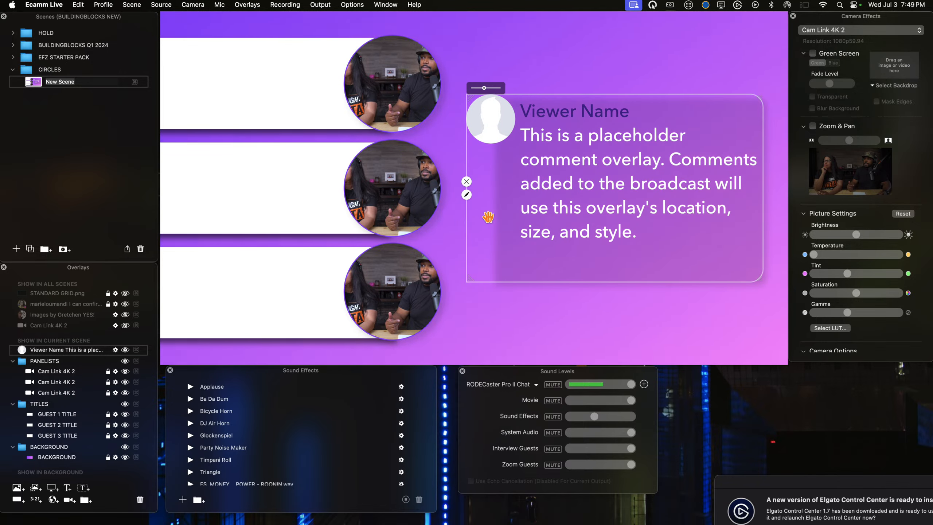
click(467, 195)
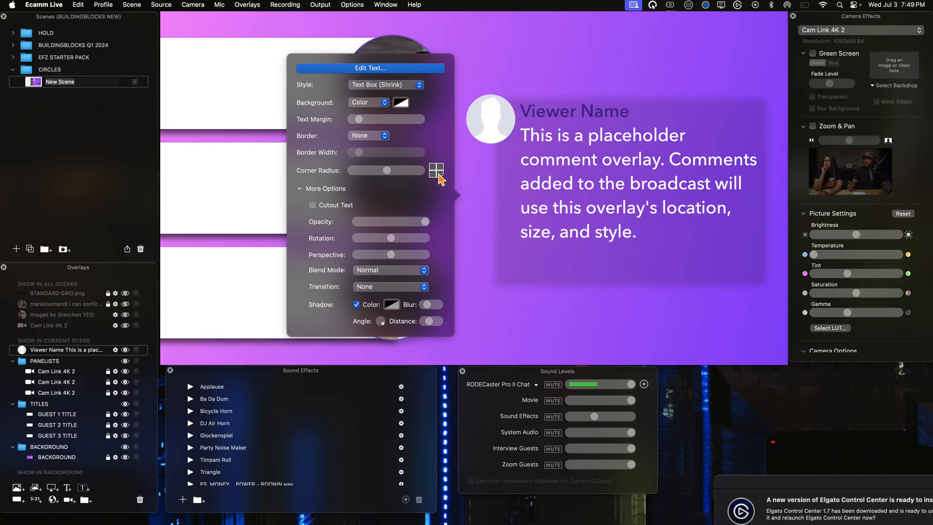
click(562, 226)
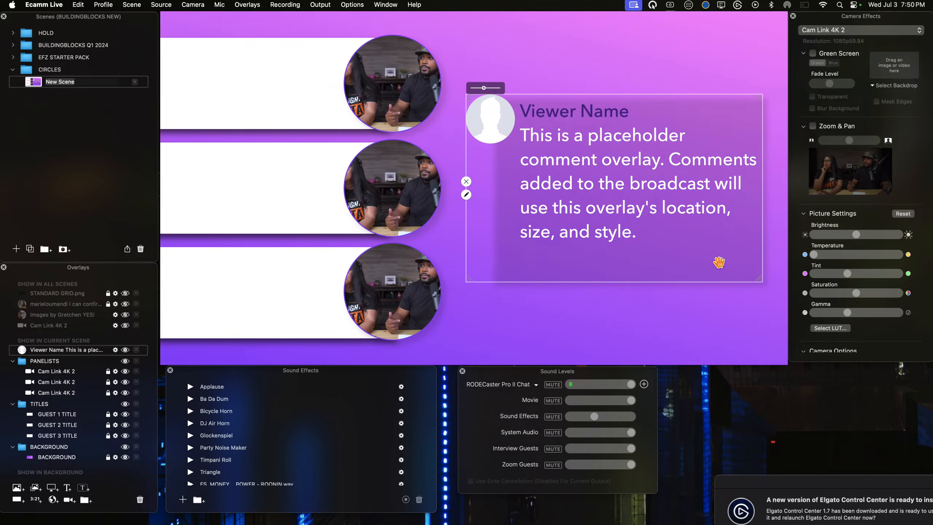
Step: Make the comment overlay slightly larger and shift it up and closer to the camera circles
drag(755, 278, 767, 296)
drag(618, 198, 614, 183)
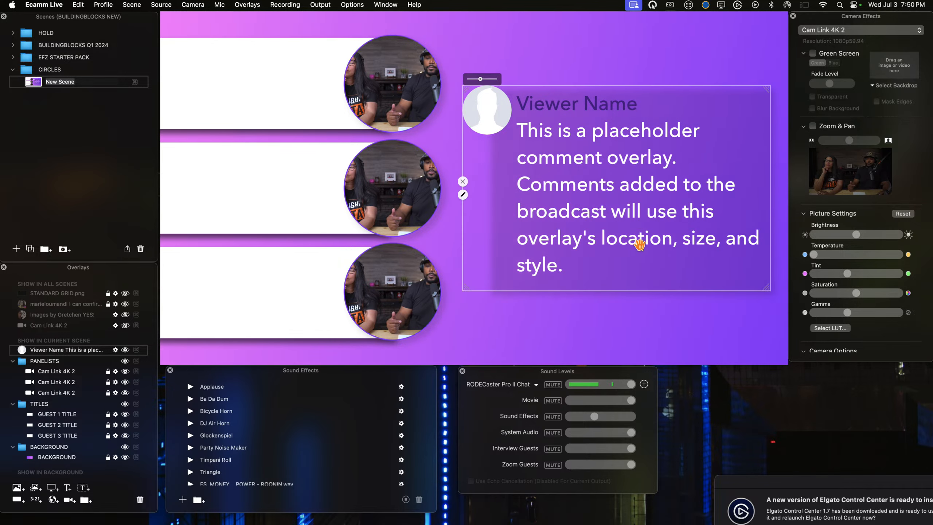
drag(625, 223, 610, 219)
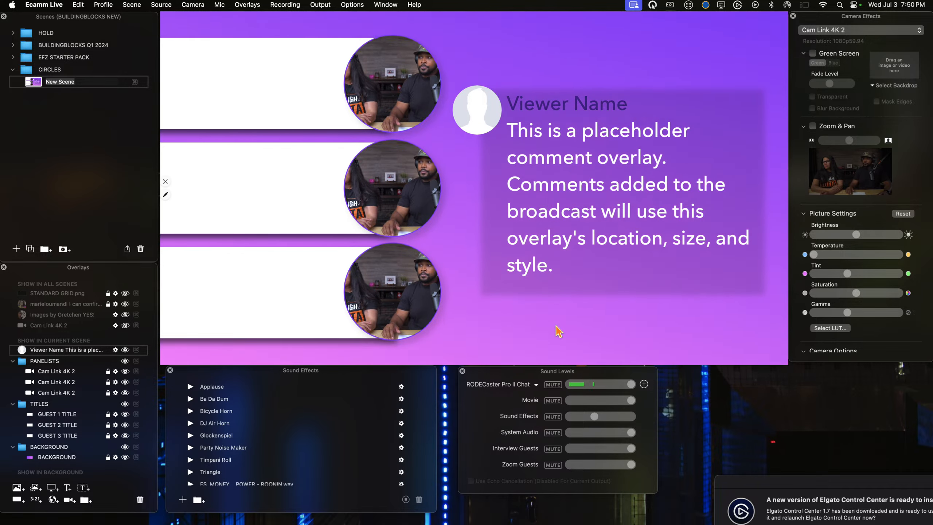
Step: Add a two-line text overlay reading LOGO HERE, with a smiling-face-with-glasses emoji in front of LOGO
mouse_move(572, 237)
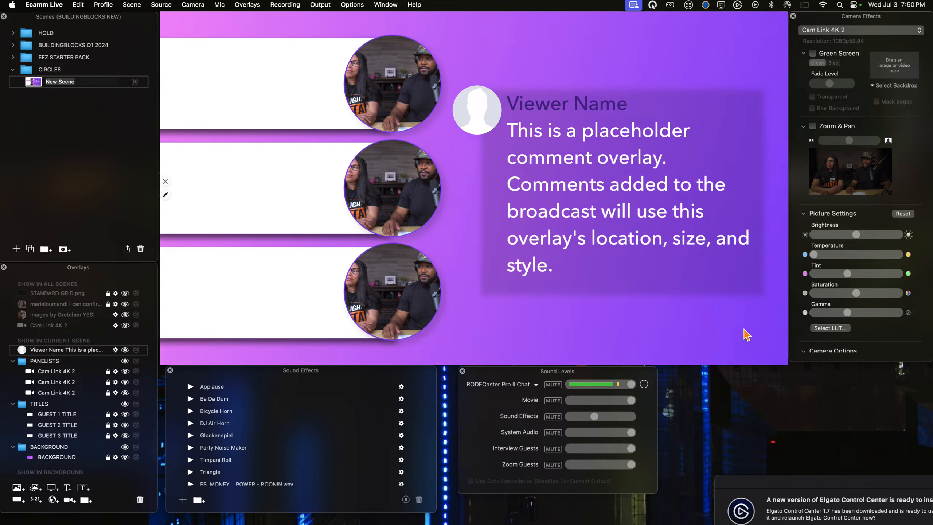
key(super+t)
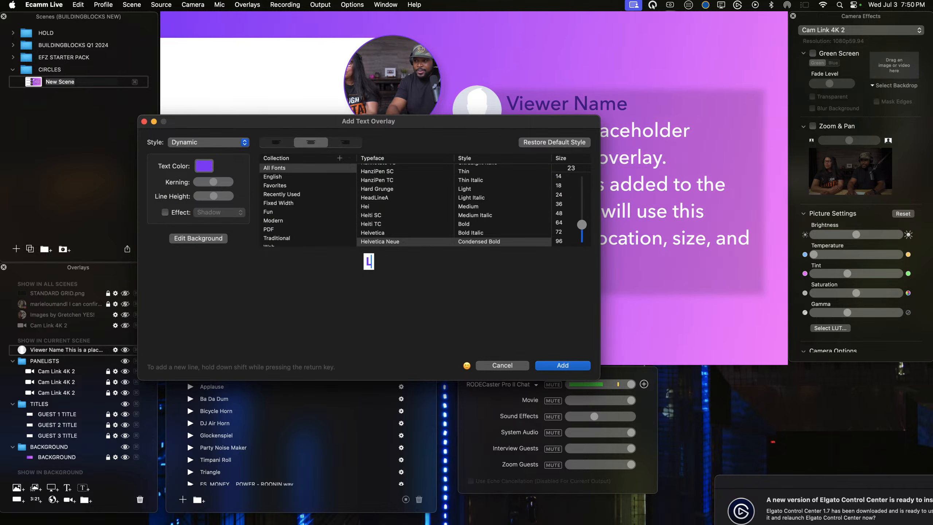
text(LOGO)
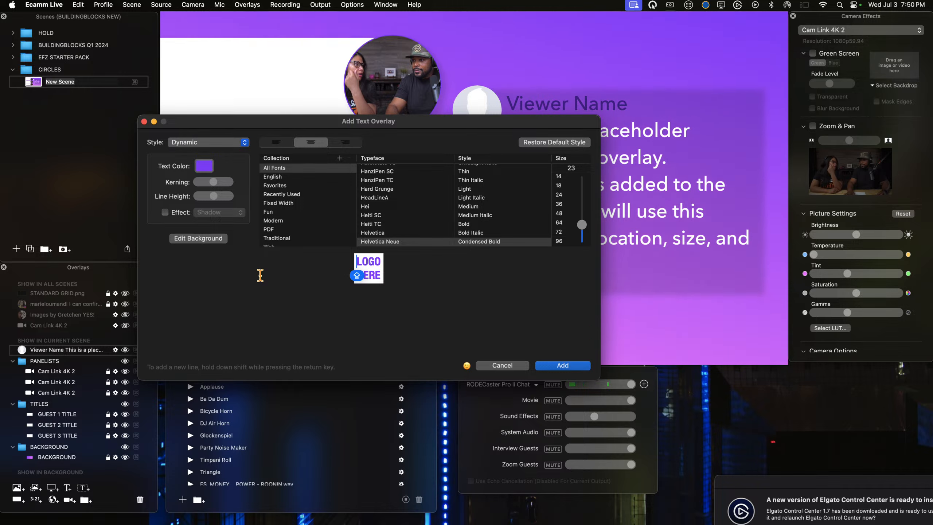
click(465, 367)
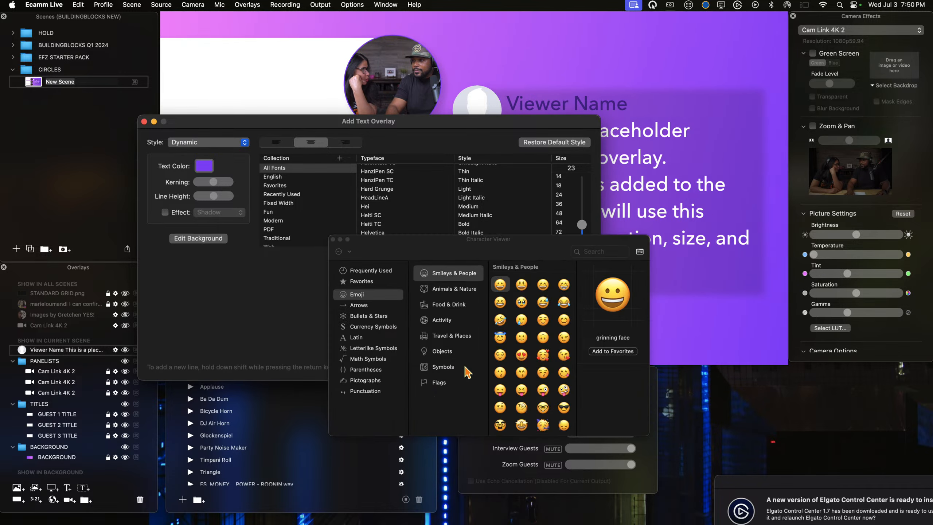
click(351, 271)
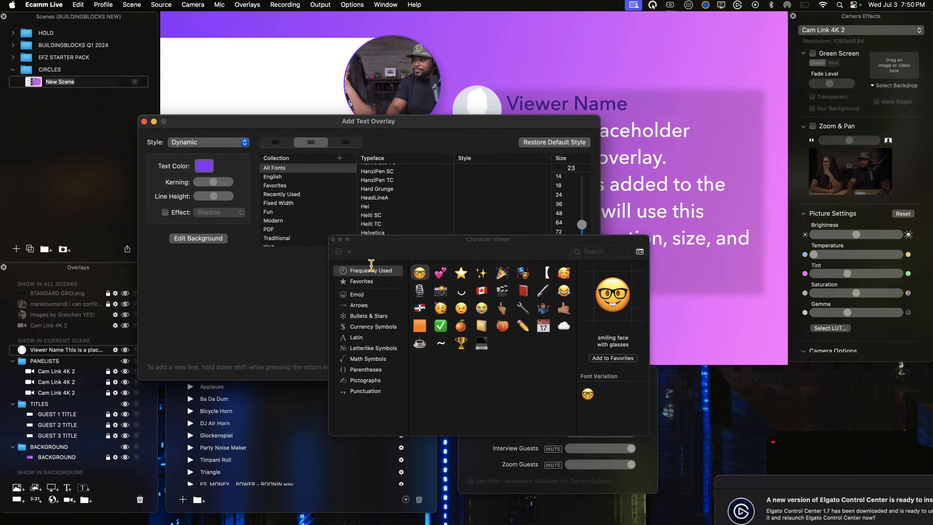
click(333, 240)
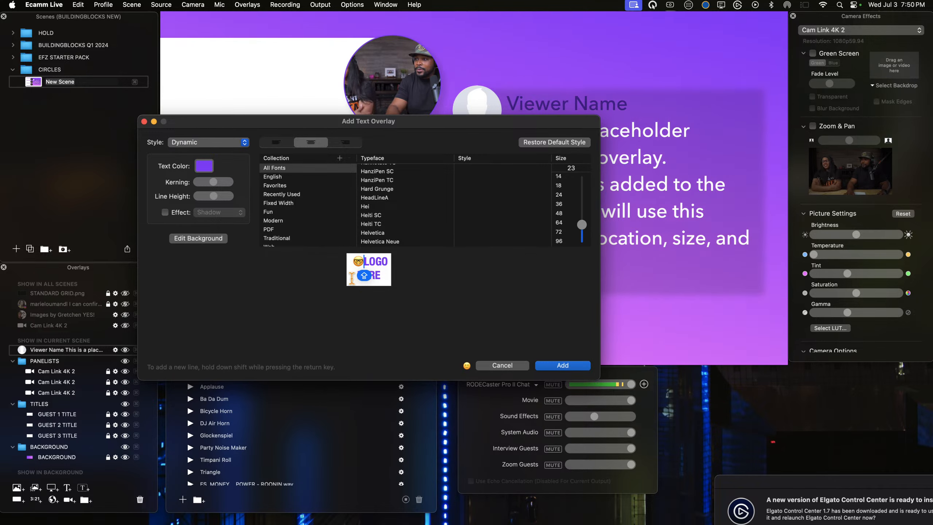
click(354, 275)
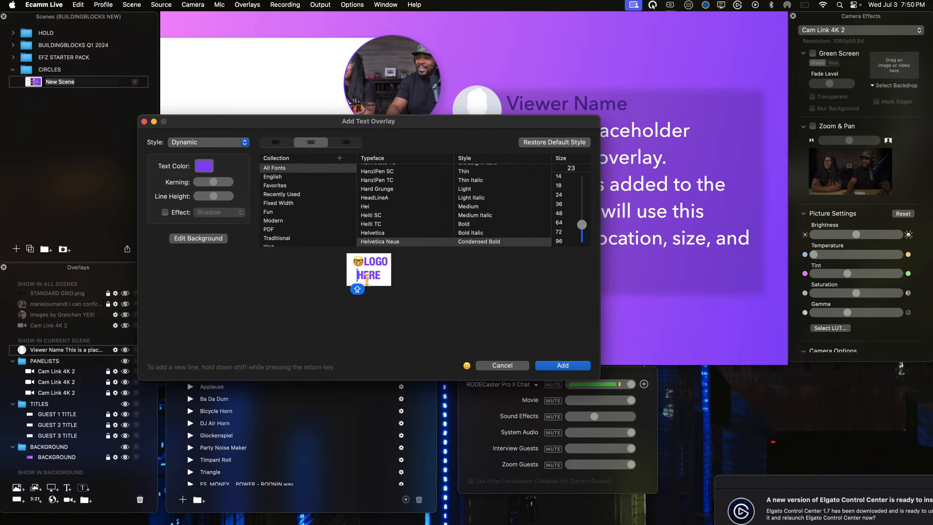
click(563, 365)
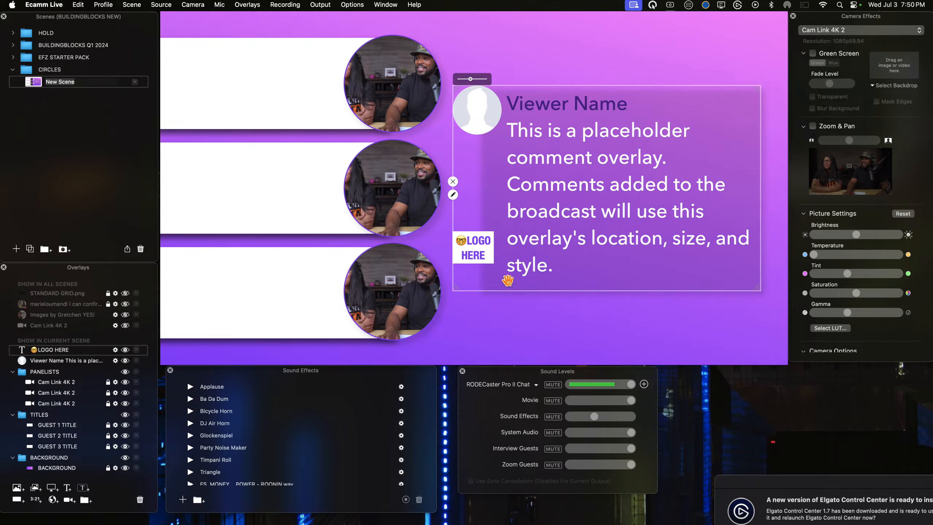
Step: Place the LOGO HERE overlay below the comment, remove its background and set its text colour to white (Snow)
mouse_move(471, 319)
mouse_down()
mouse_move(475, 342)
mouse_move(482, 332)
mouse_up()
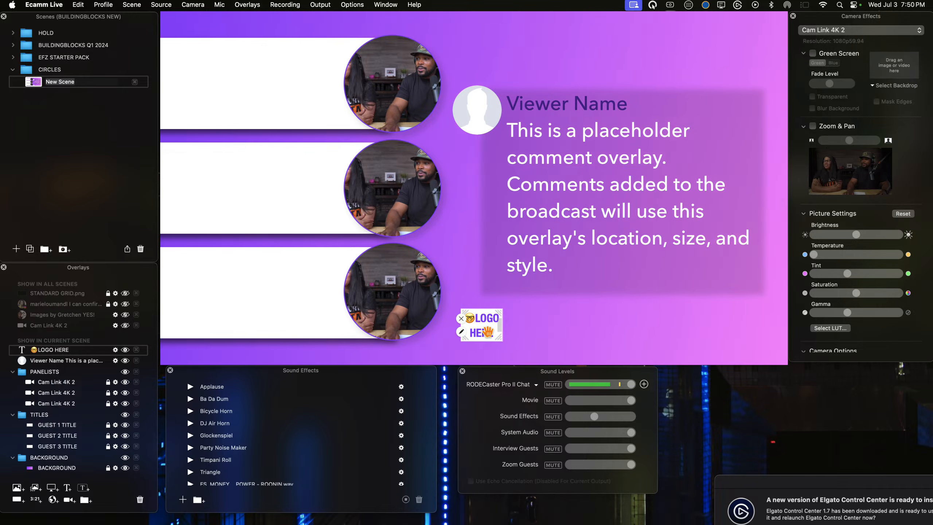
click(461, 332)
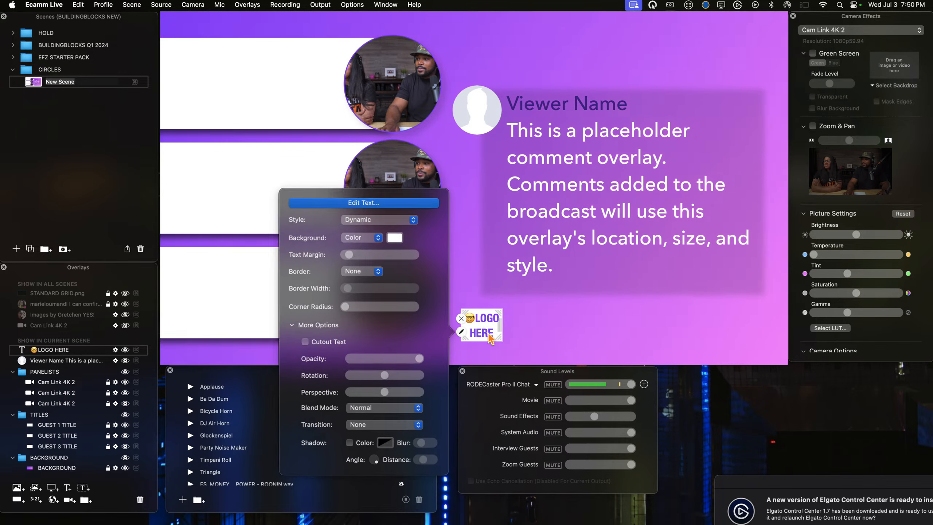
click(362, 243)
click(358, 230)
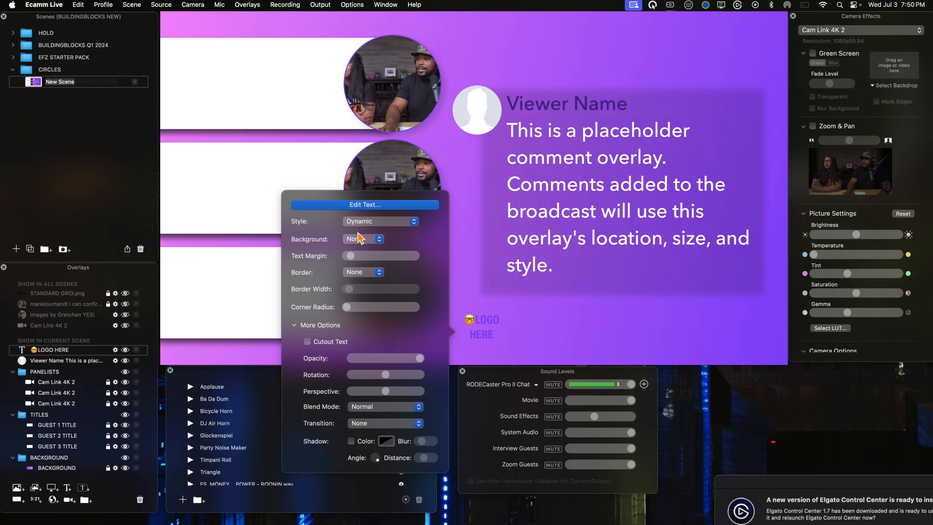
click(374, 204)
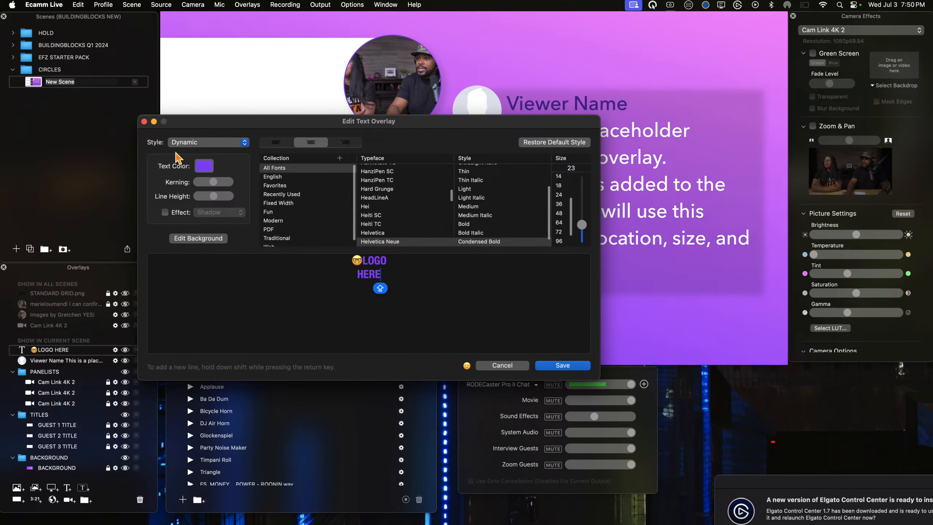
click(204, 166)
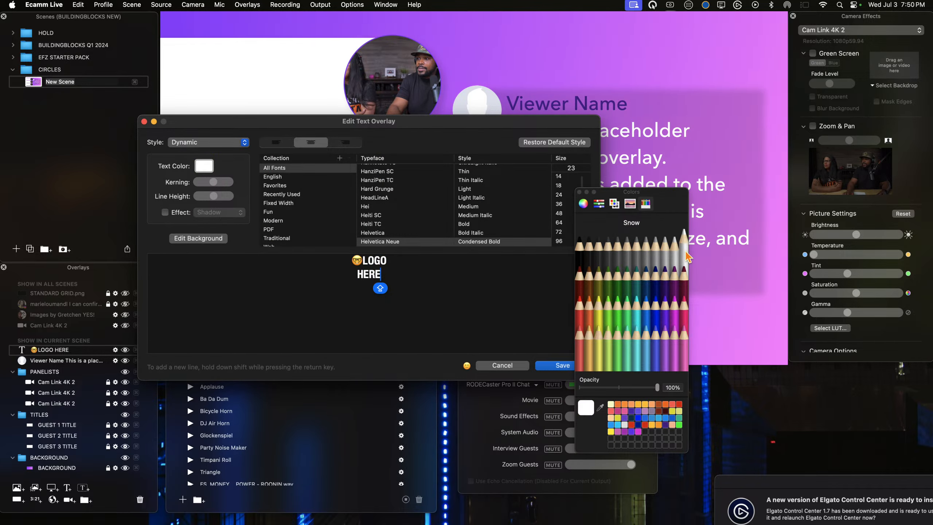
click(550, 367)
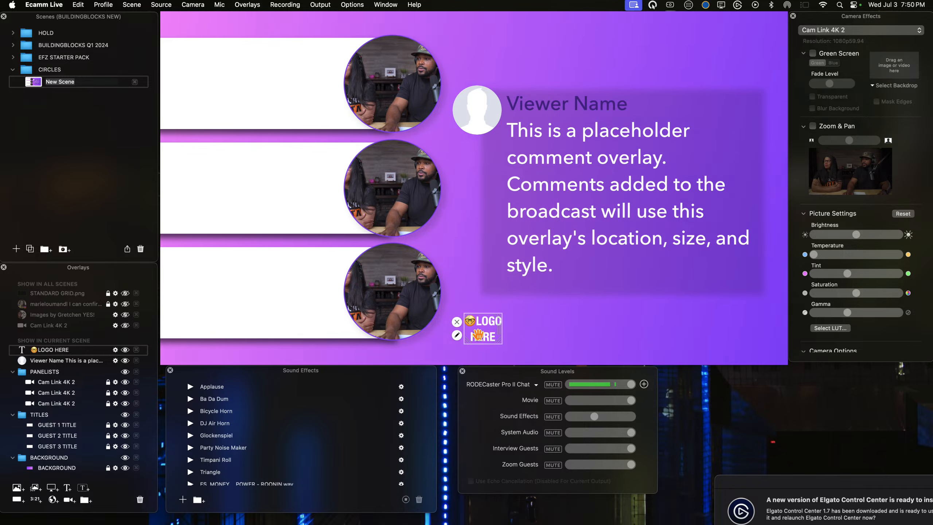
Step: Turn on the shadow for the LOGO HERE text overlay
click(458, 336)
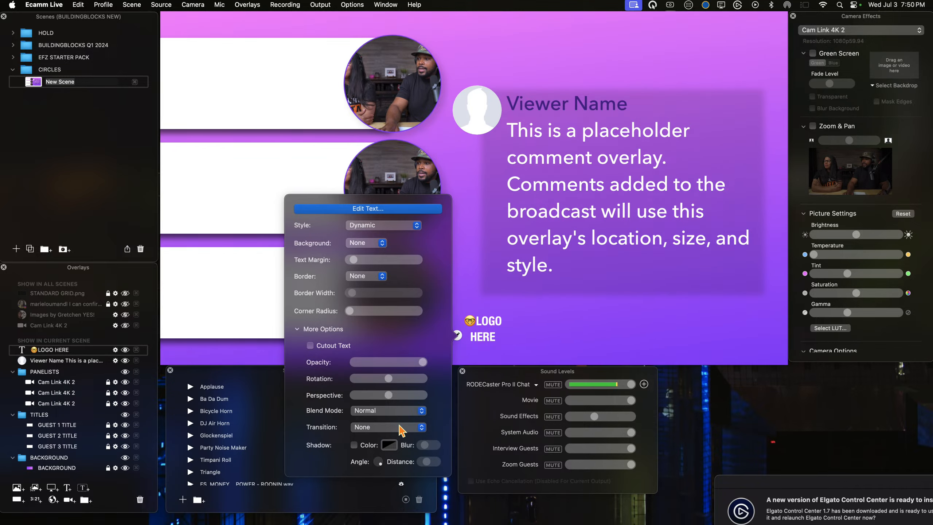
click(354, 445)
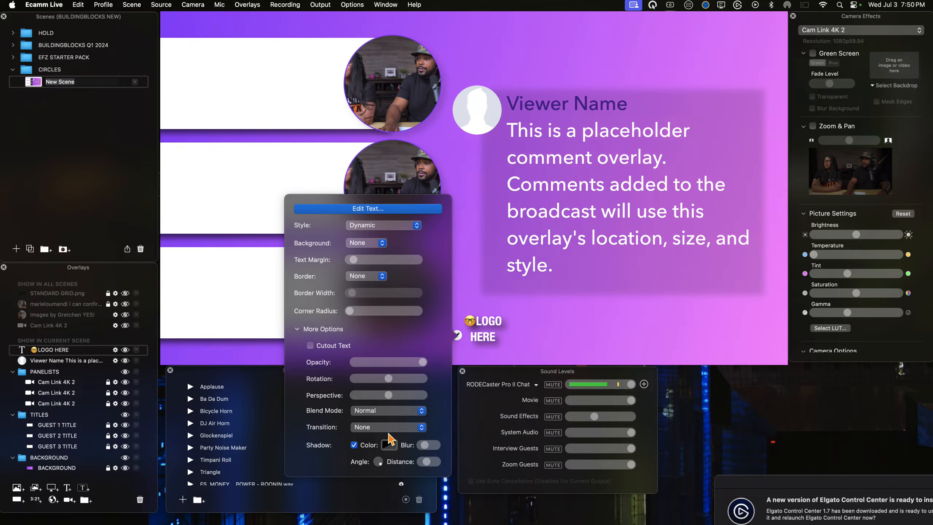
click(399, 445)
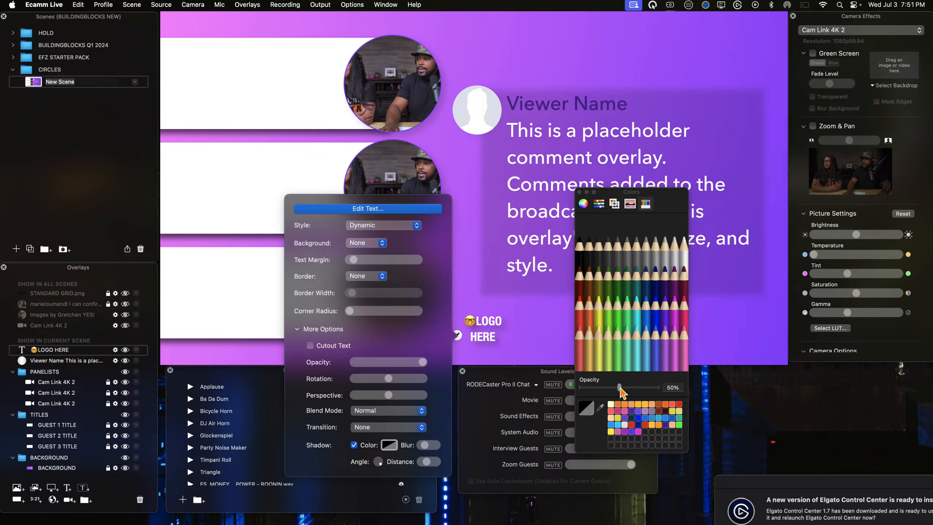
click(509, 339)
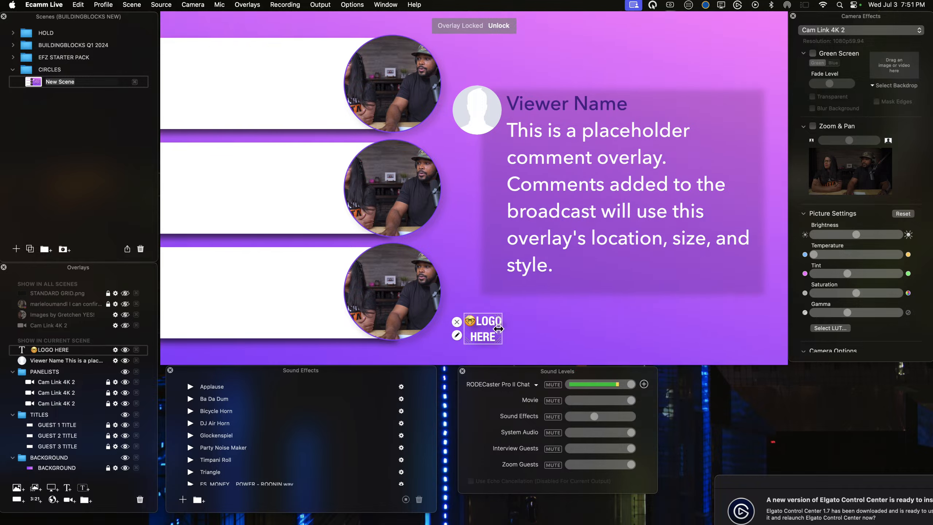
Step: Lower the LOGO HERE overlay's opacity to about half and move it to the scene's lower-right corner
click(456, 335)
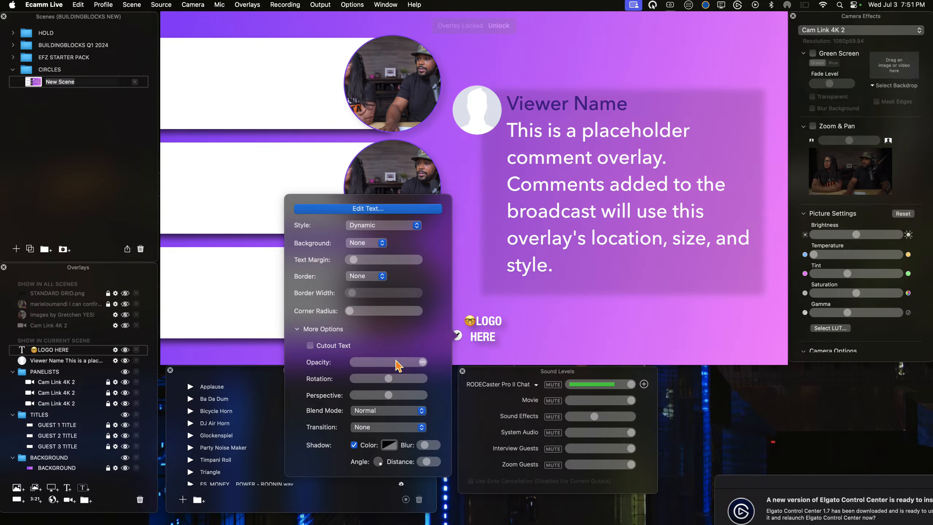
drag(413, 363, 388, 364)
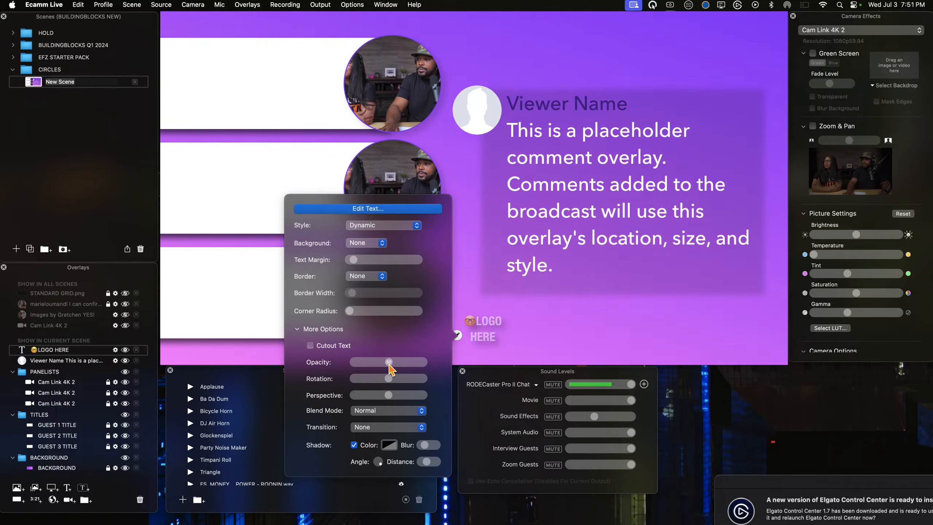
drag(482, 335, 755, 344)
click(476, 464)
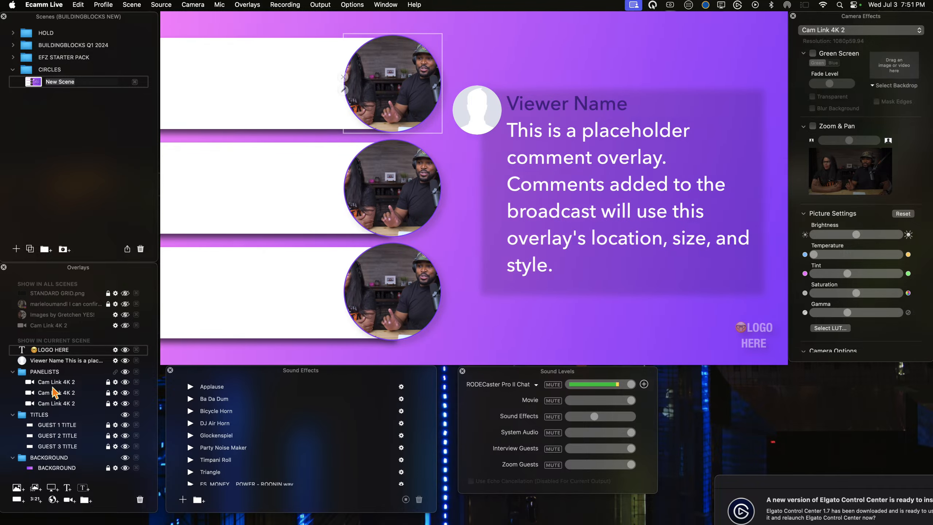
Step: Create an overlay group named BRANDING and put the LOGO HERE text overlay into it
click(85, 500)
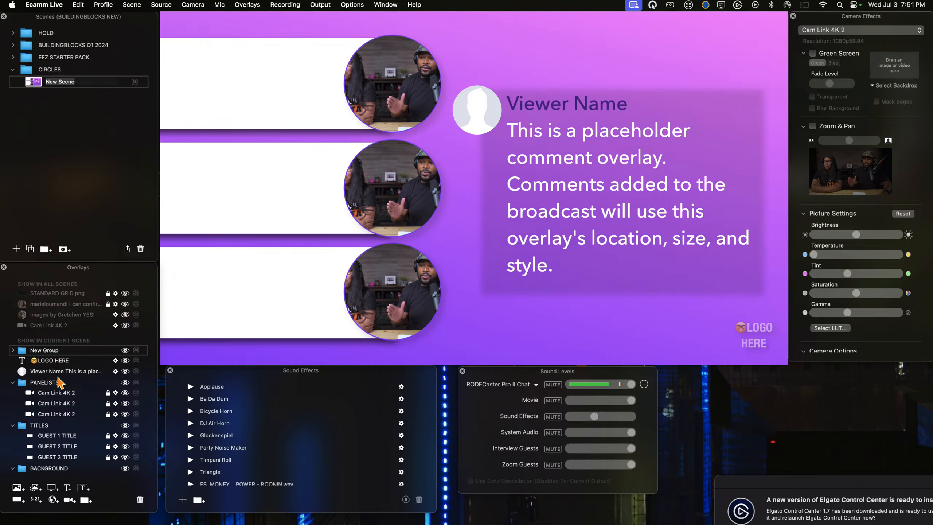
text(B)
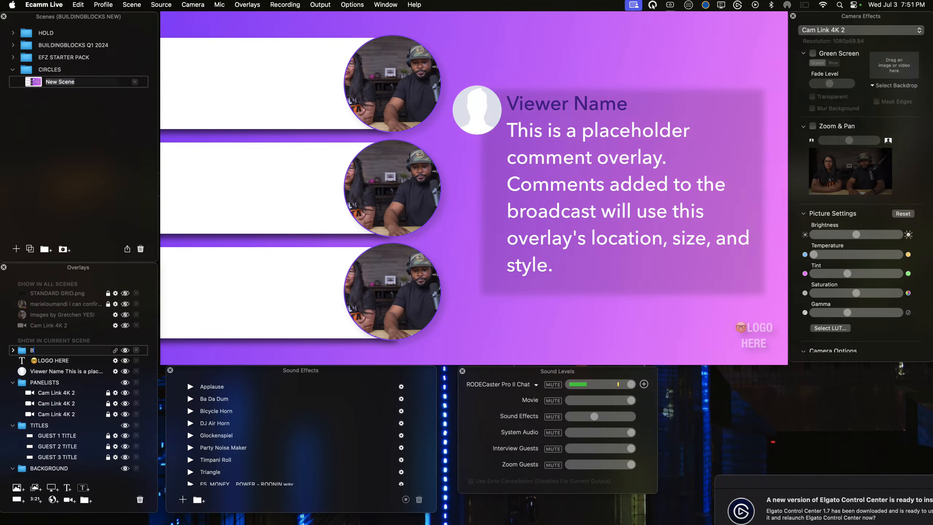
text(RANDING)
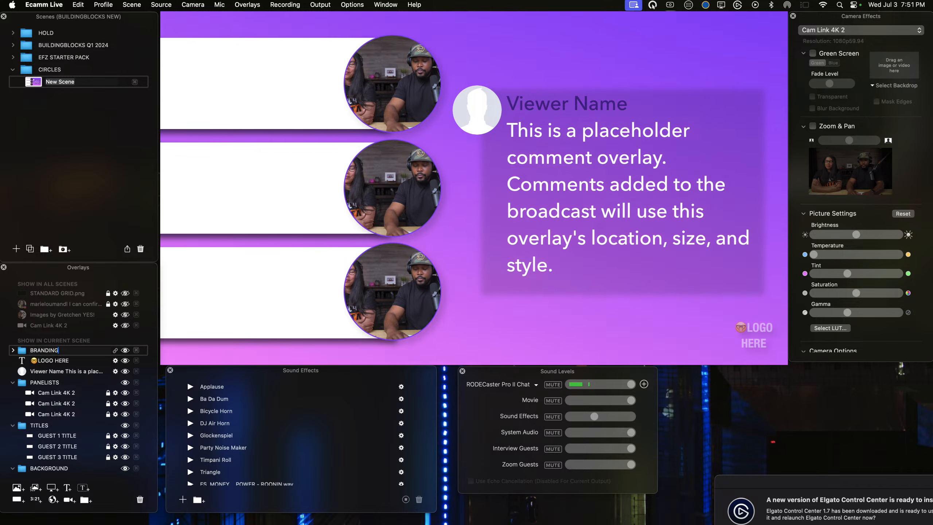
drag(44, 364, 55, 353)
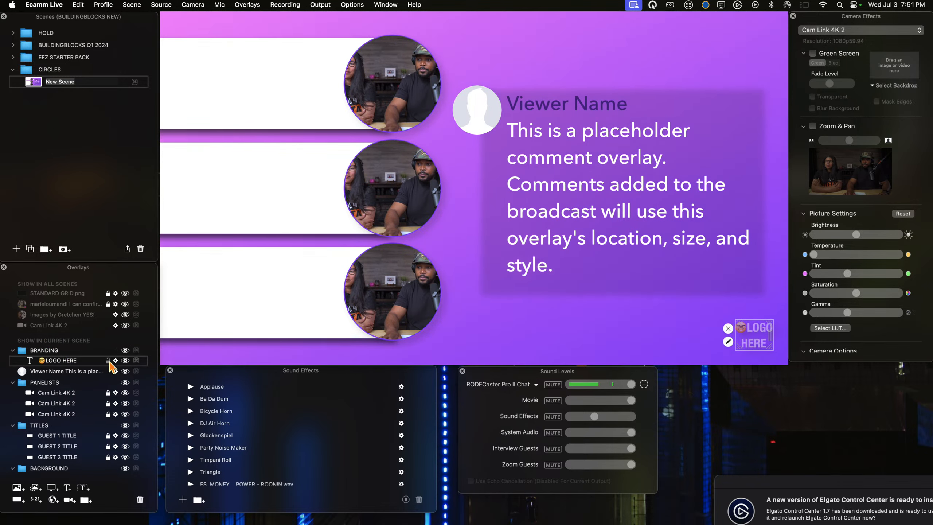
Step: Collapse the BRANDING, PANELISTS, TITLES and BACKGROUND overlay groups
click(12, 350)
click(13, 372)
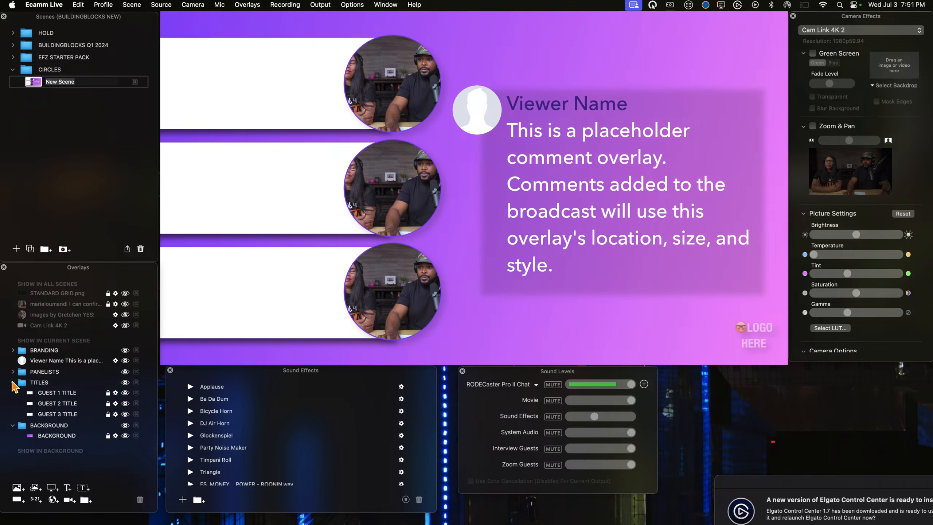
click(13, 382)
click(13, 393)
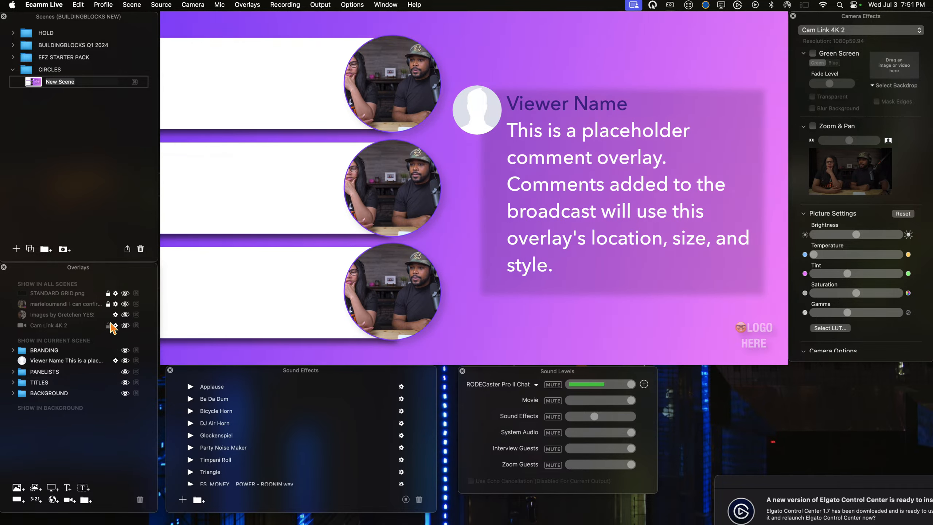
Step: Show the all-scenes Cam Link 4K 2 overlay temporarily in the scene's upper-right corner and hide it again
click(125, 325)
drag(575, 151, 701, 36)
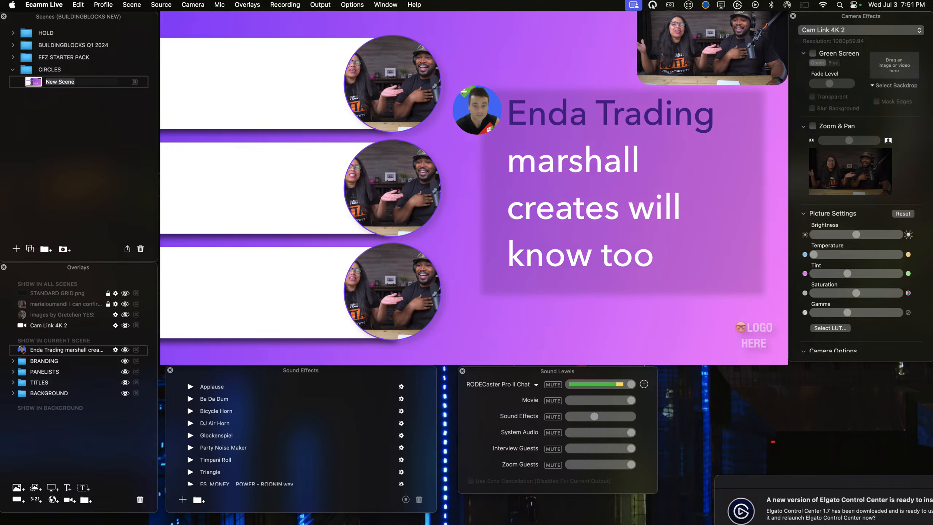
click(126, 325)
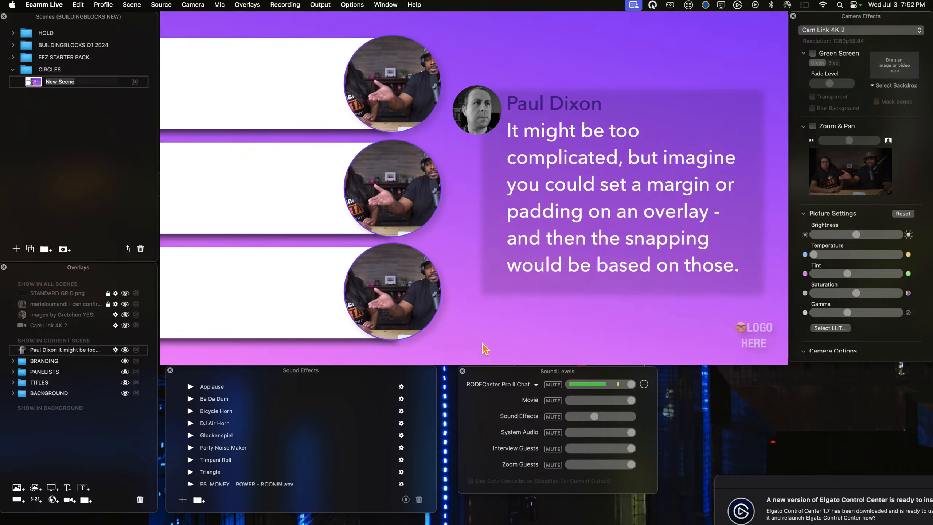
Step: Create an overlay group named SPEAKER ASSETS and move the live comment overlay above it in the overlay order
mouse_move(318, 305)
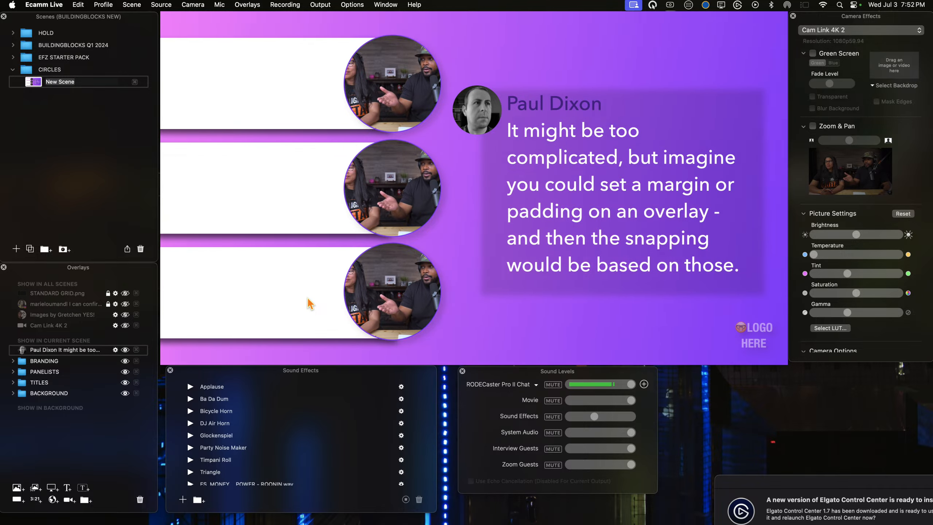
mouse_move(485, 206)
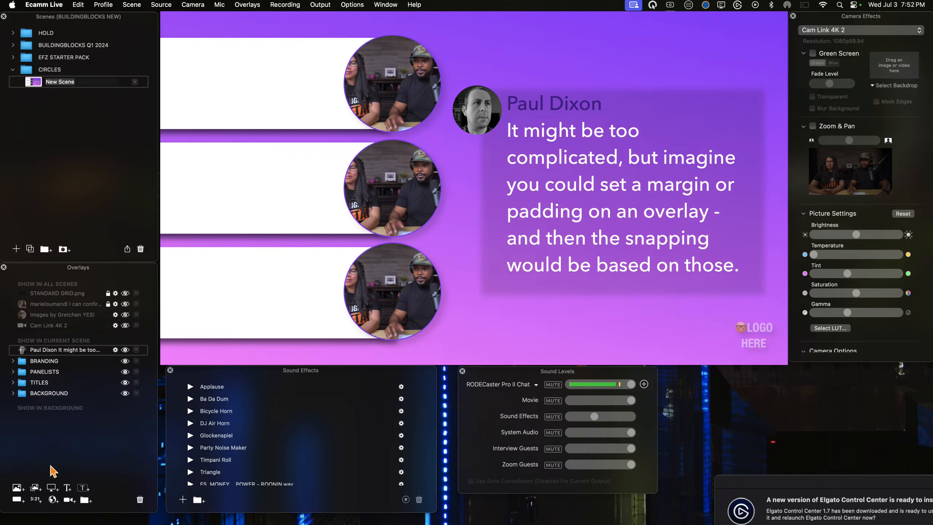
click(84, 501)
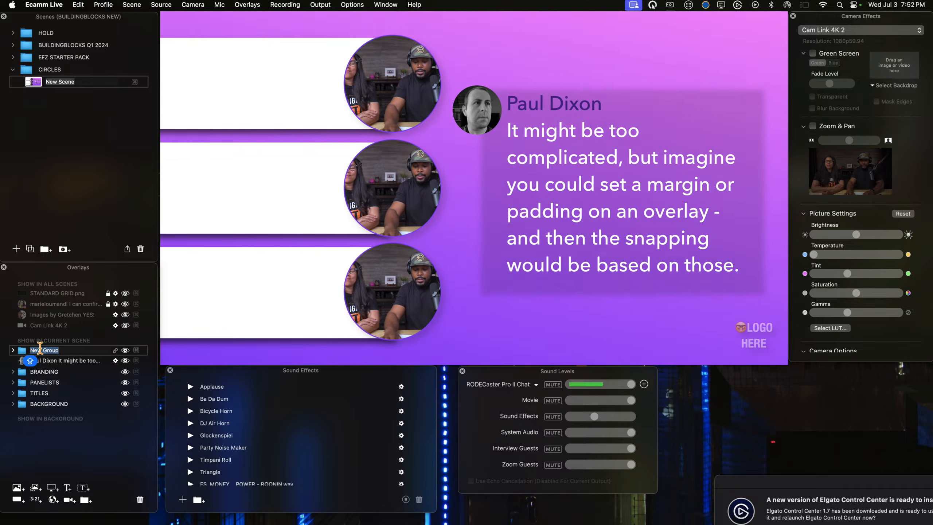
text(SPEAKER)
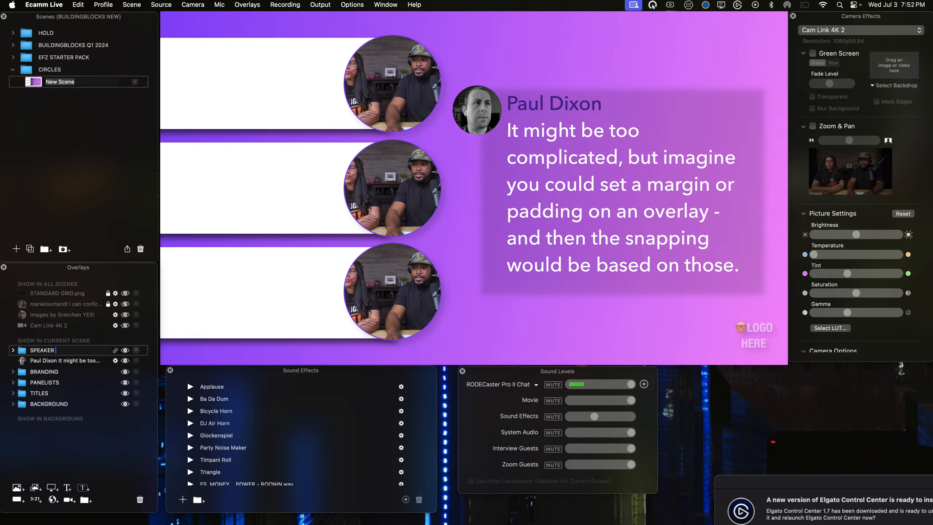
text( ASSETS)
key(Return)
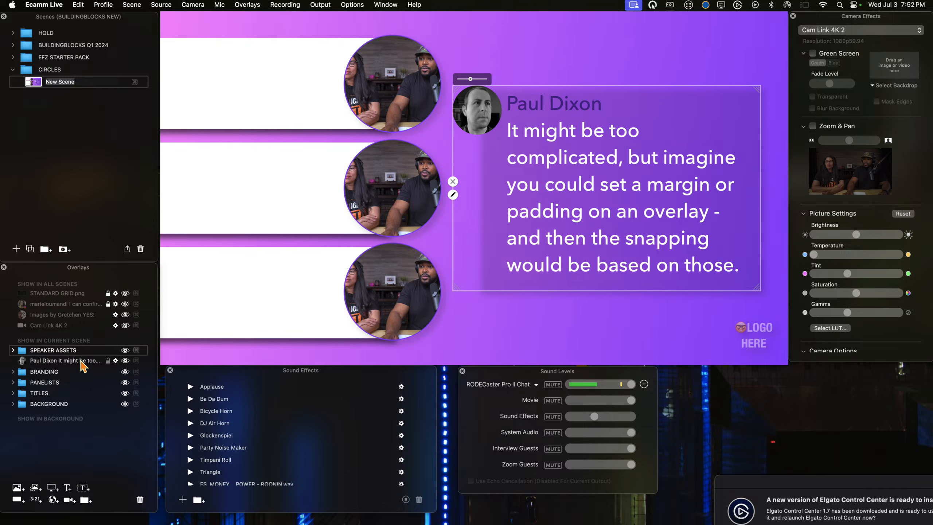
drag(80, 361, 80, 350)
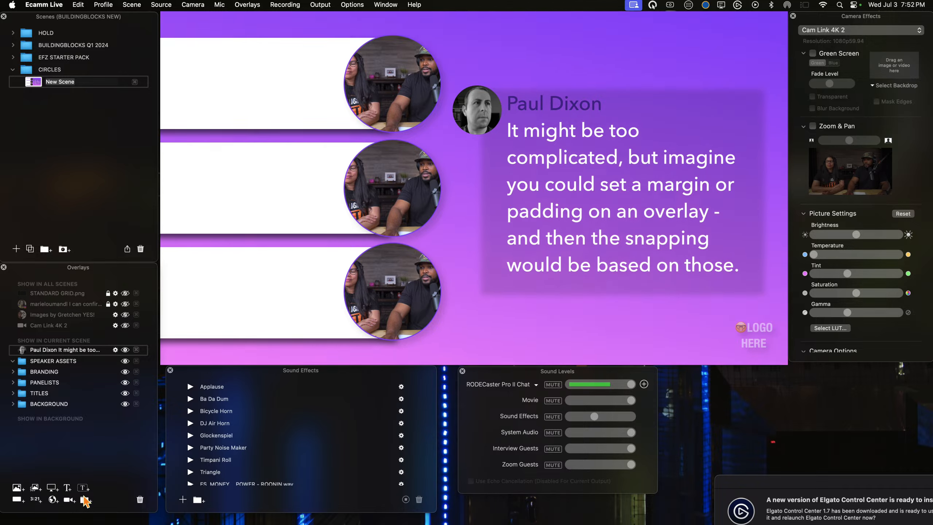
Step: Create an overlay group named NAMES AND TITLES nested inside the SPEAKER ASSETS group
click(85, 500)
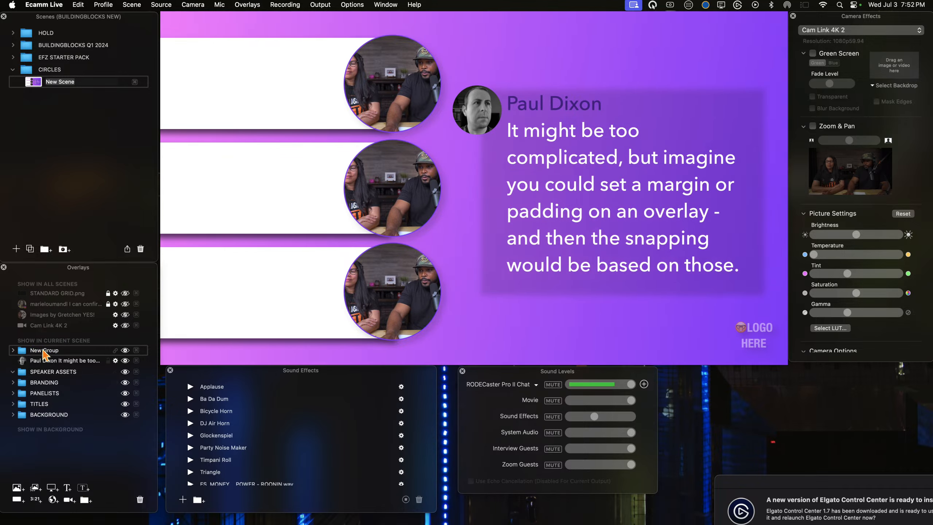
drag(44, 355, 54, 367)
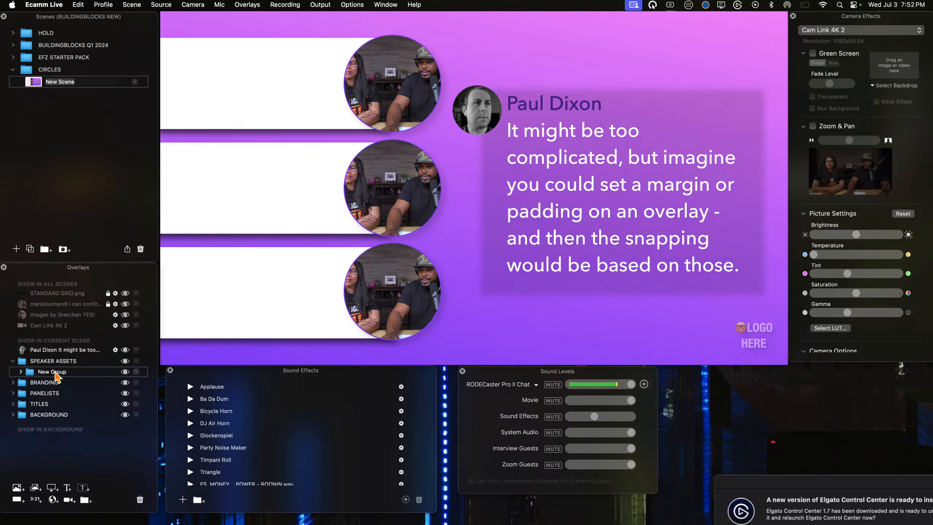
text(T)
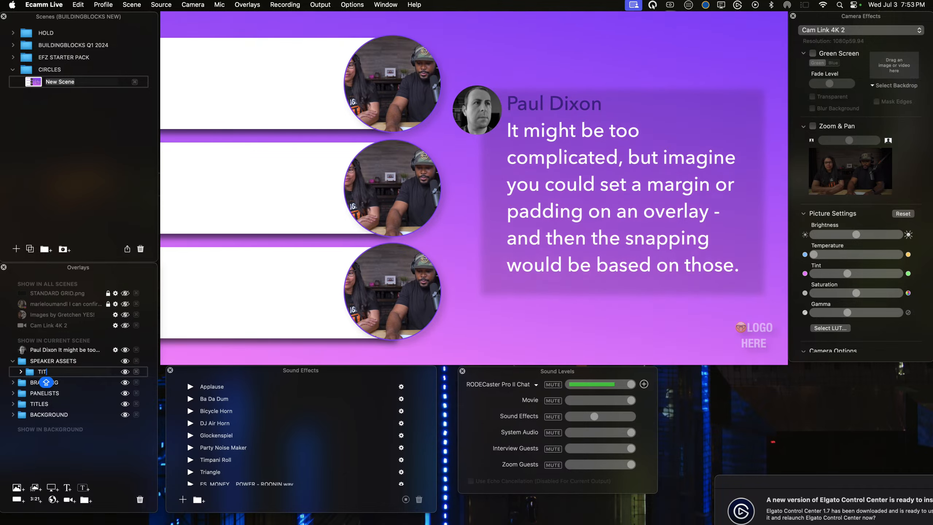
text(iTLES)
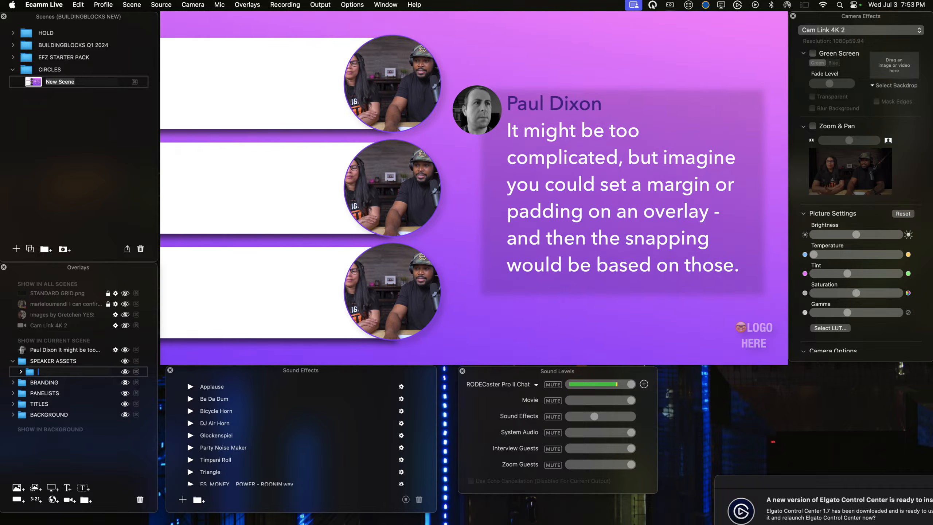
key(BackSpace)
text(NAMES AN)
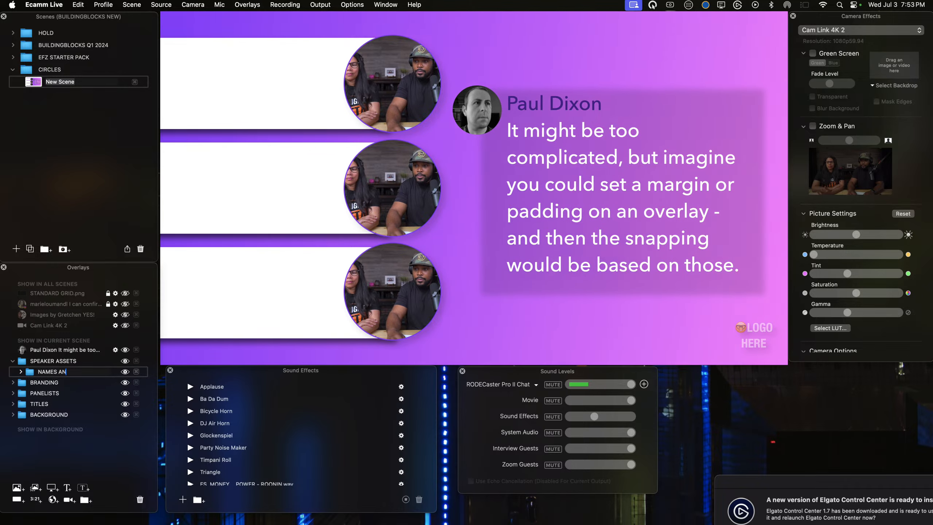
text(D TITLES)
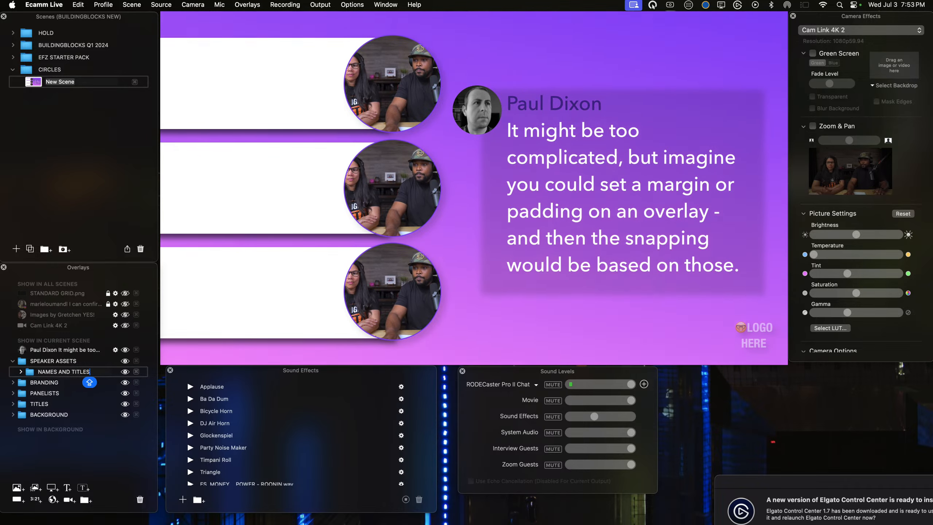
key(Return)
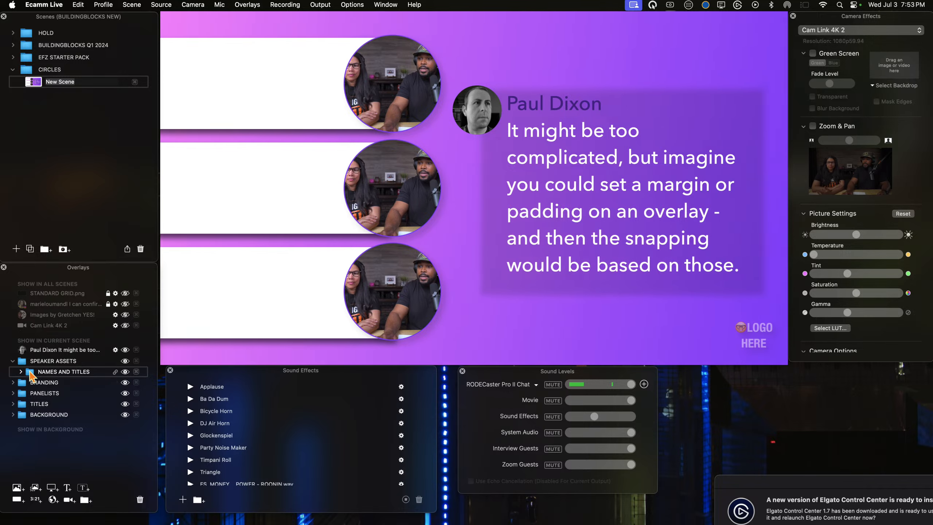
Step: Start a new text overlay with the placeholder text SPEAKER ONE | AWESOME PRESENTER
click(67, 487)
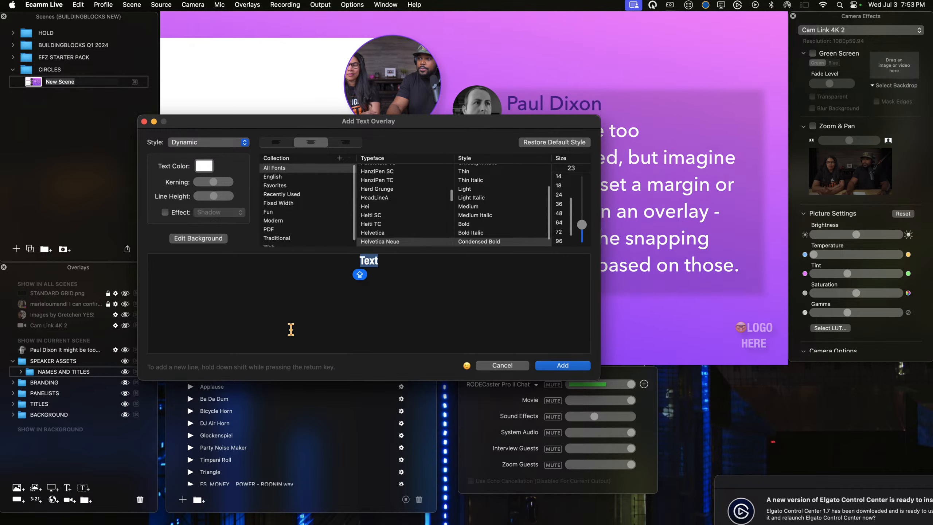
text(SPEAKERR)
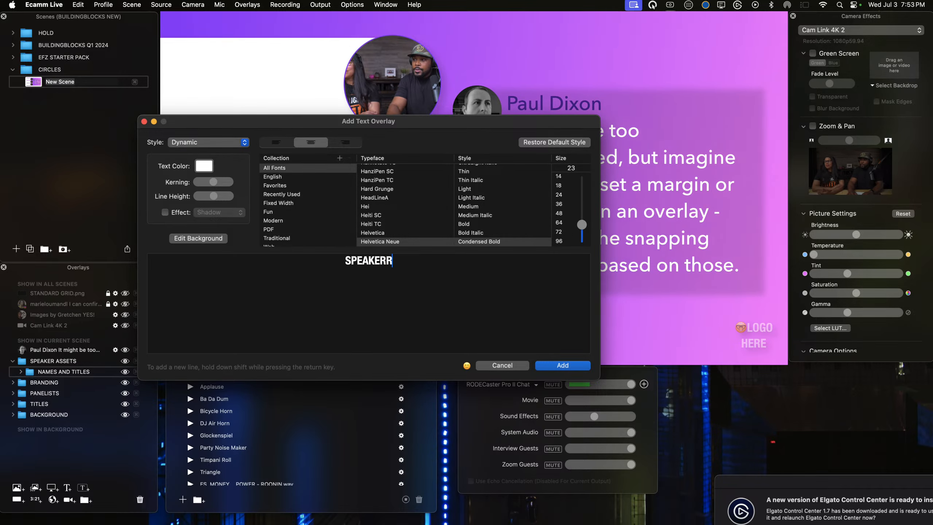
key(BackSpace)
key(Caps_Lock)
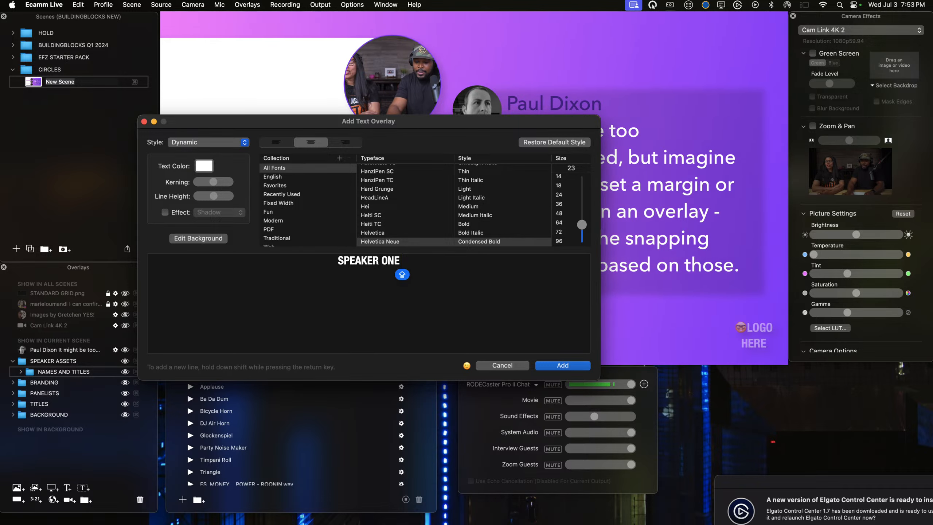
text(ONE | AWE)
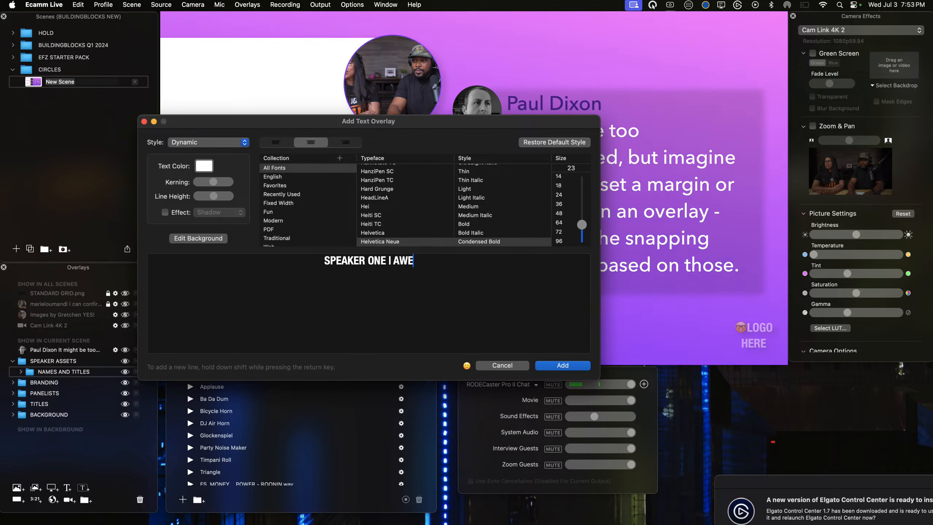
text(SOME PRESENTER)
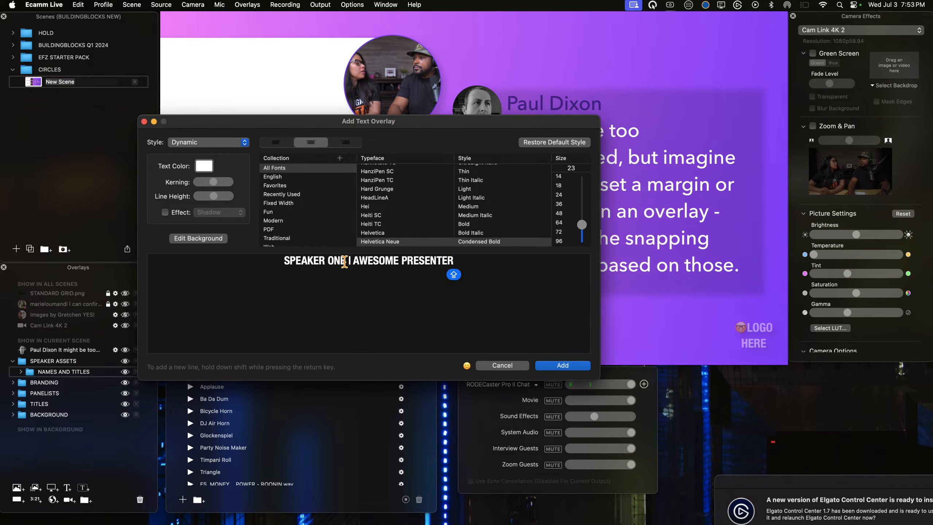
Step: Replace the placeholder name with the first speaker's full name and the placeholder title with MR. MODERATOR
drag(344, 262, 277, 264)
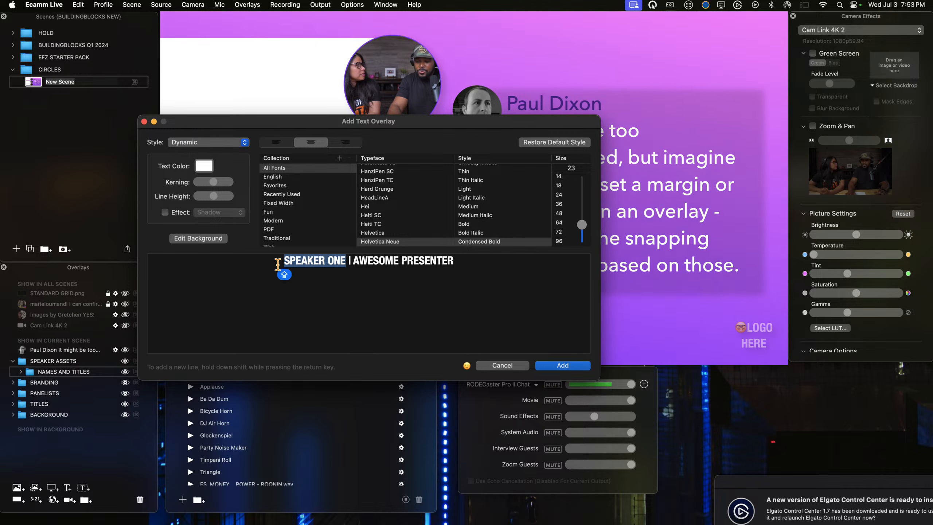
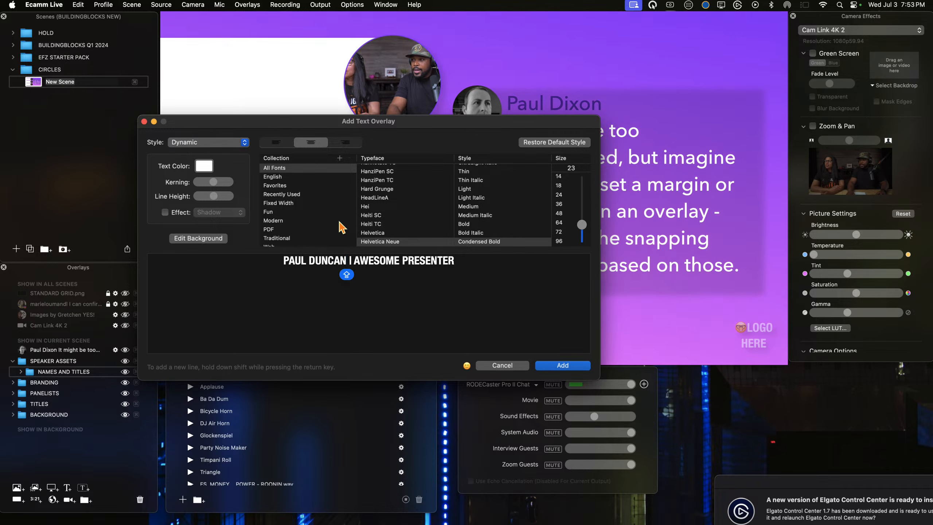
drag(455, 262, 392, 263)
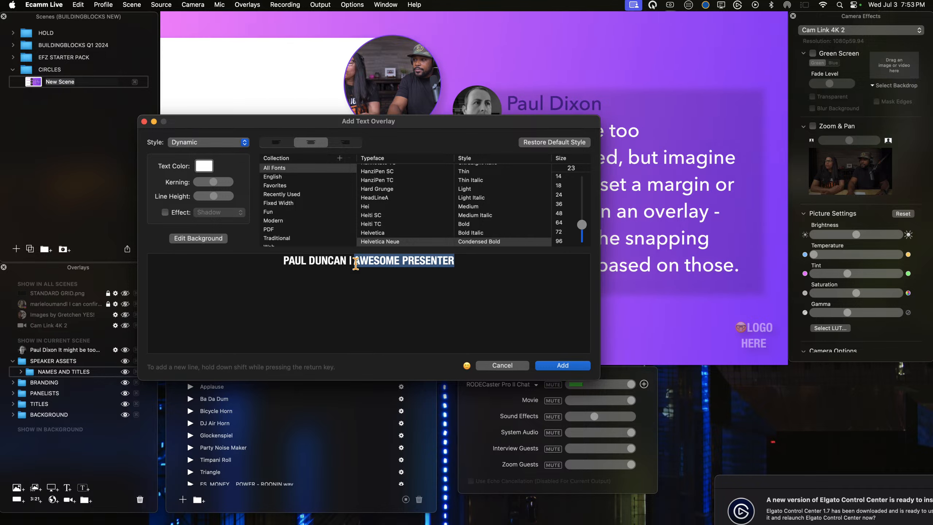
text(MR. )
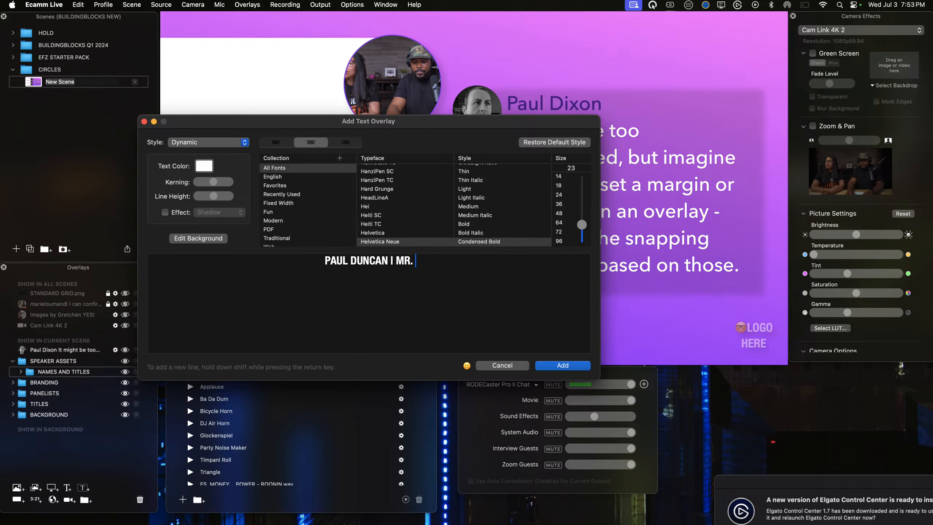
text(MODERATOR)
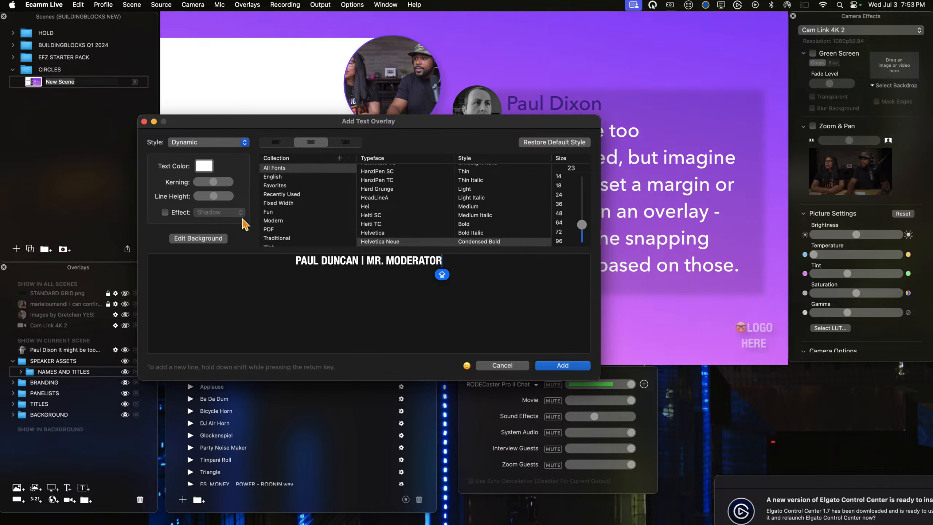
Step: Colour the speaker text purple and add the text overlay to the scene
click(205, 166)
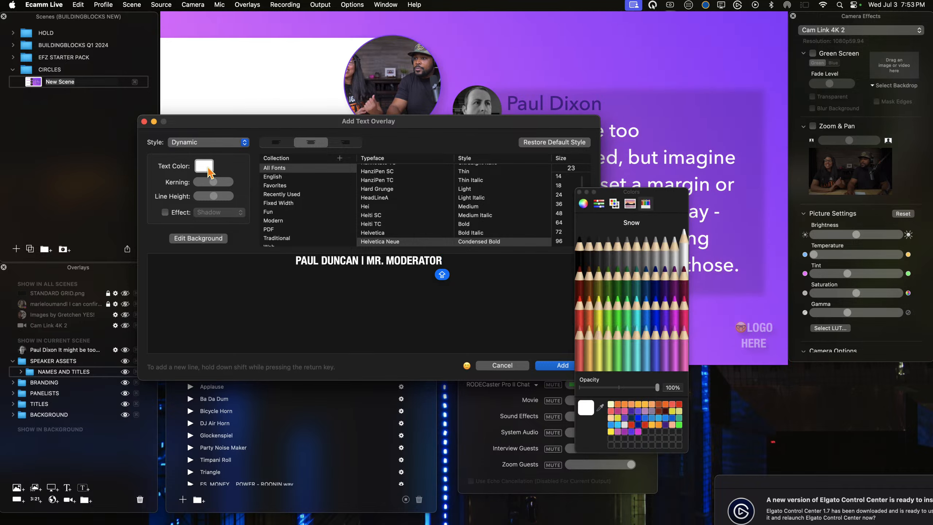
click(665, 311)
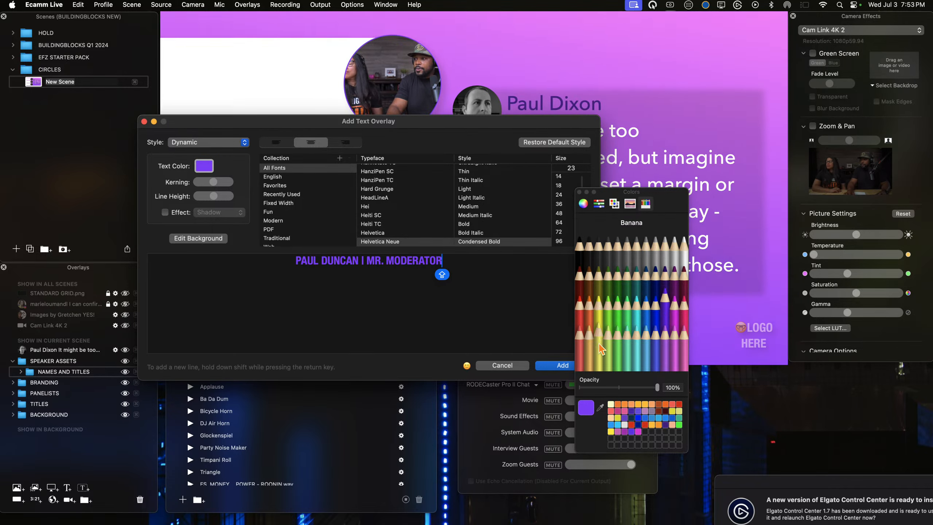
click(561, 365)
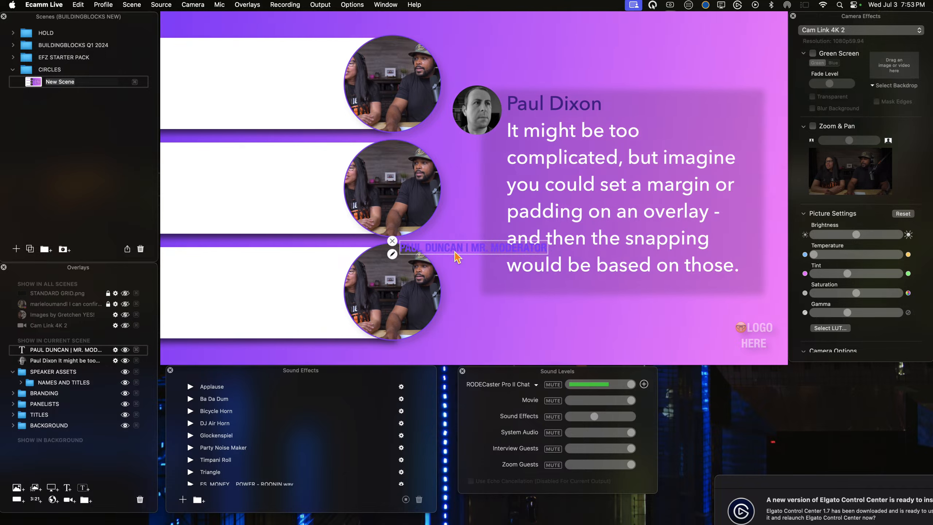
Step: Place the MR. MODERATOR text on the uppermost white title bar and move its overlay into the NAMES AND TITLES group
drag(390, 250, 238, 62)
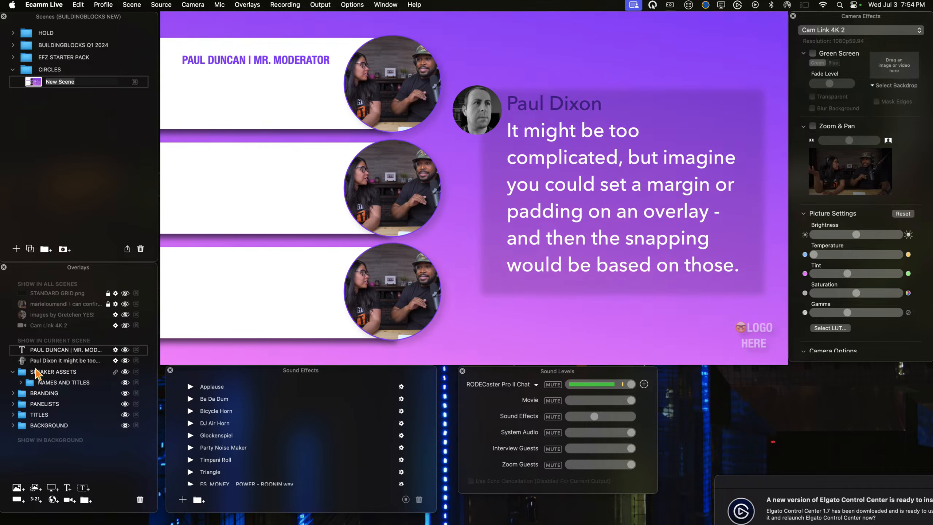
drag(54, 355, 75, 388)
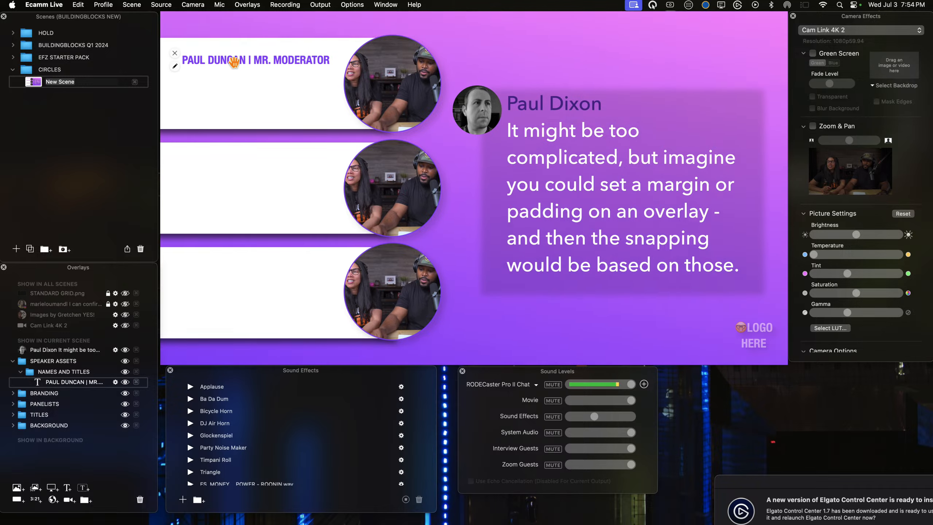
Step: Duplicate the MR. MODERATOR text onto the middle title bar and check the placement by briefly showing the STANDARD GRID.png overlay
drag(234, 63, 234, 170)
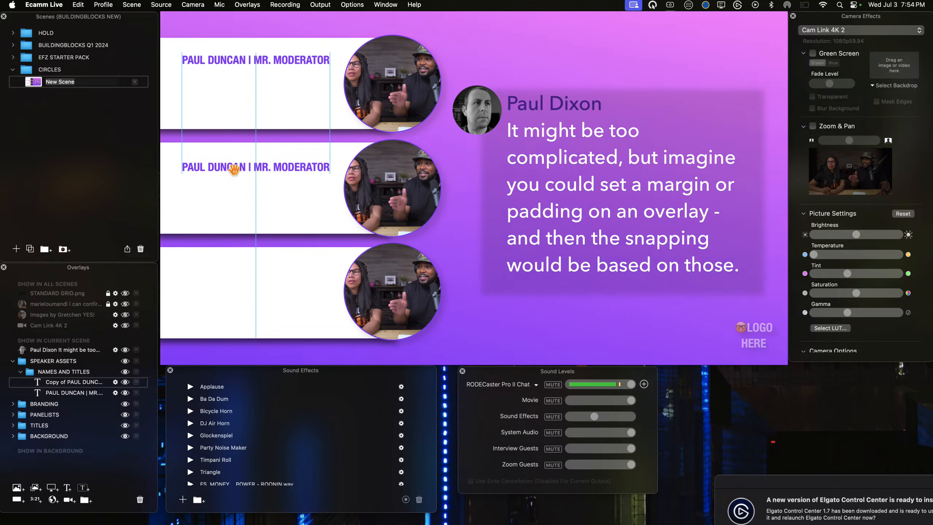
drag(234, 169, 234, 168)
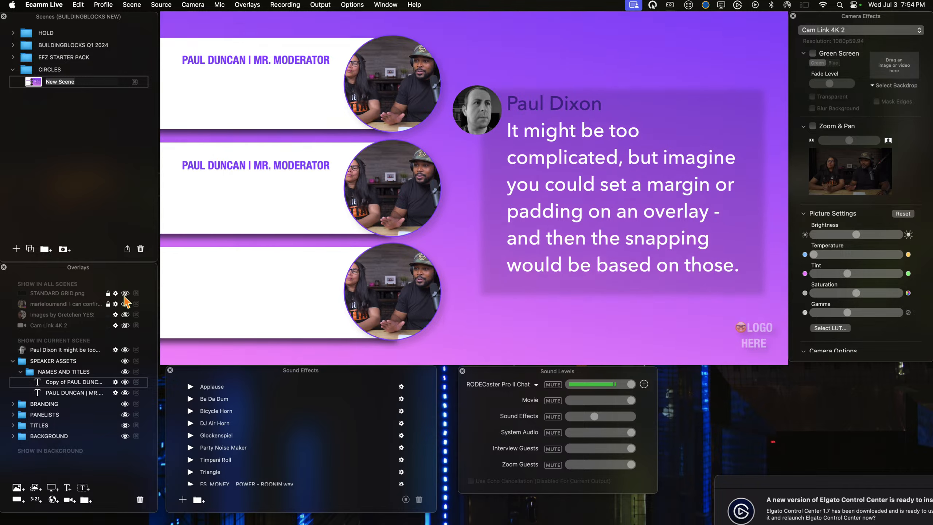
click(125, 293)
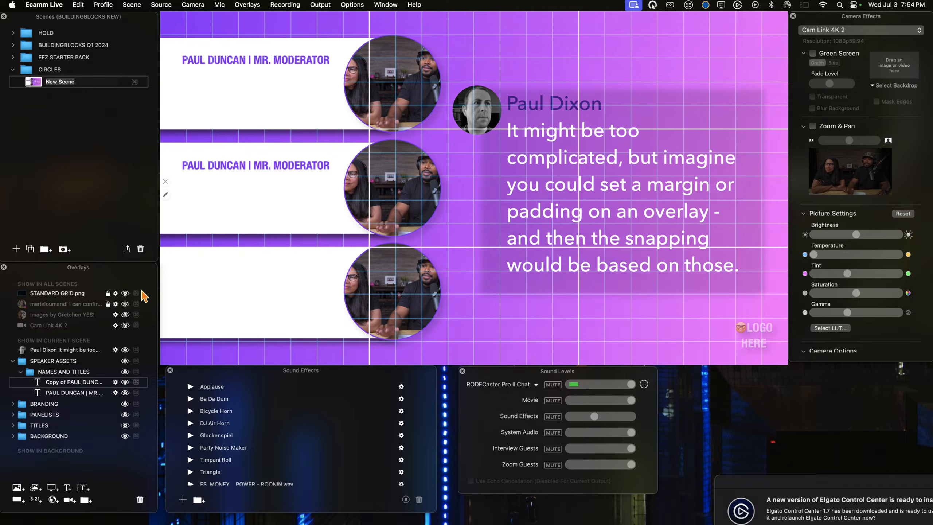
click(126, 293)
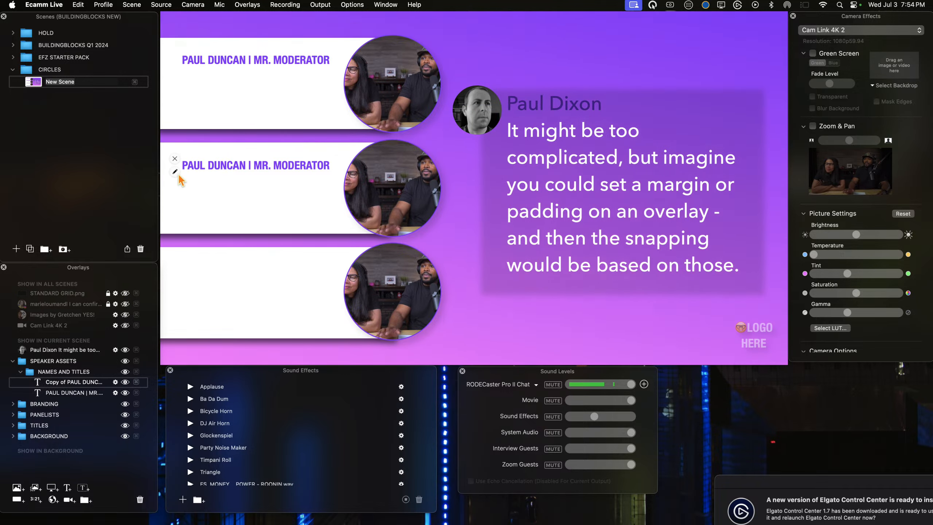
Step: Change the middle title bar's text to the second speaker's full name and the title LIVESTREAMING PROS
click(174, 172)
click(426, 90)
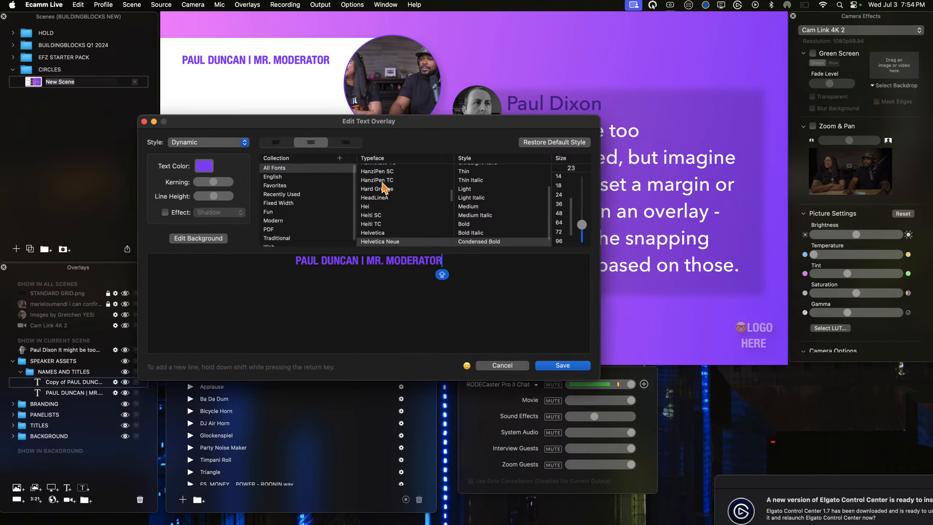
drag(356, 261, 265, 246)
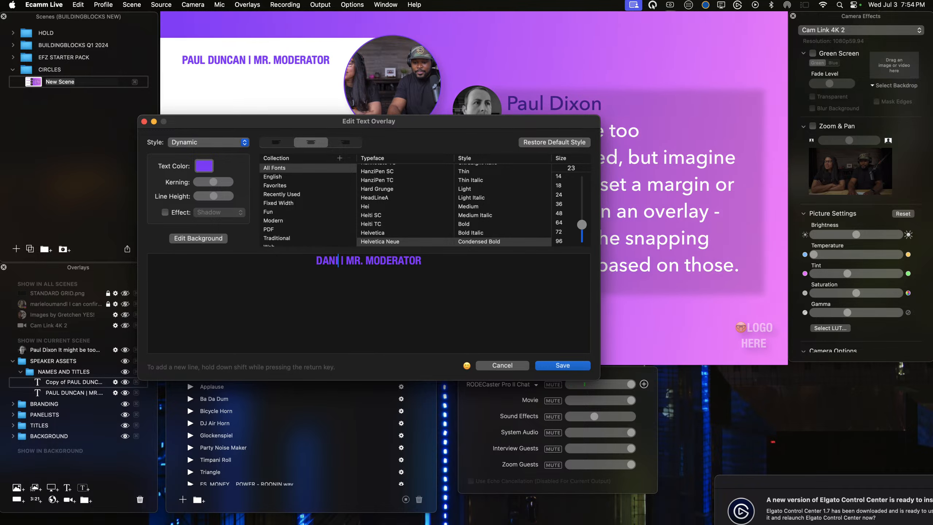
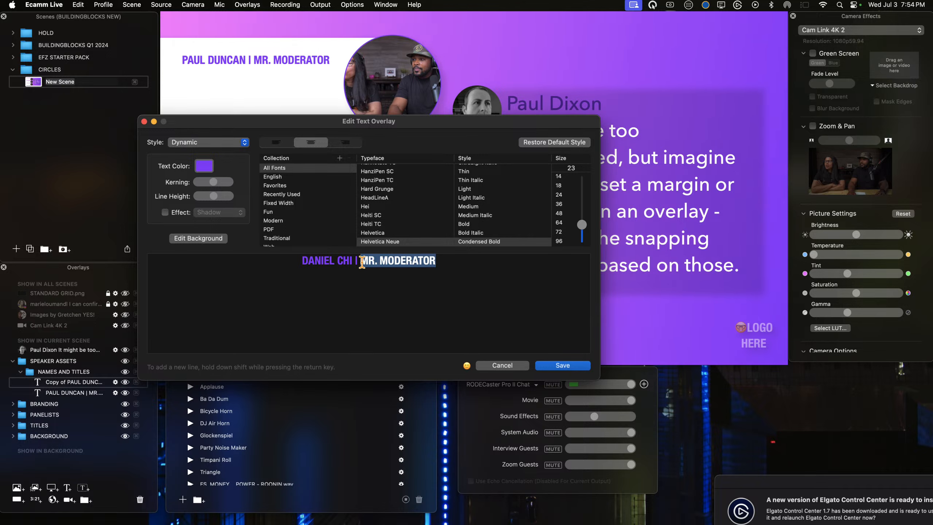
text(LIVE)
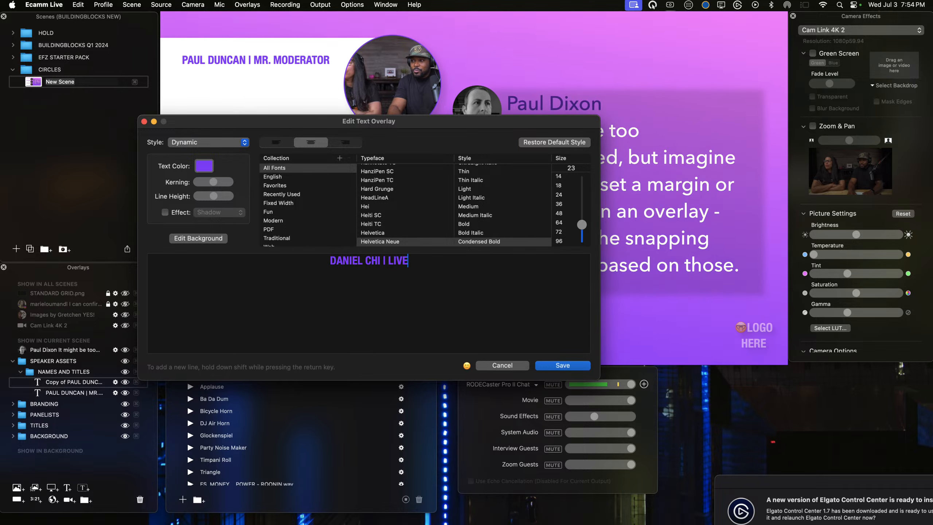
text(STREAMING PROS)
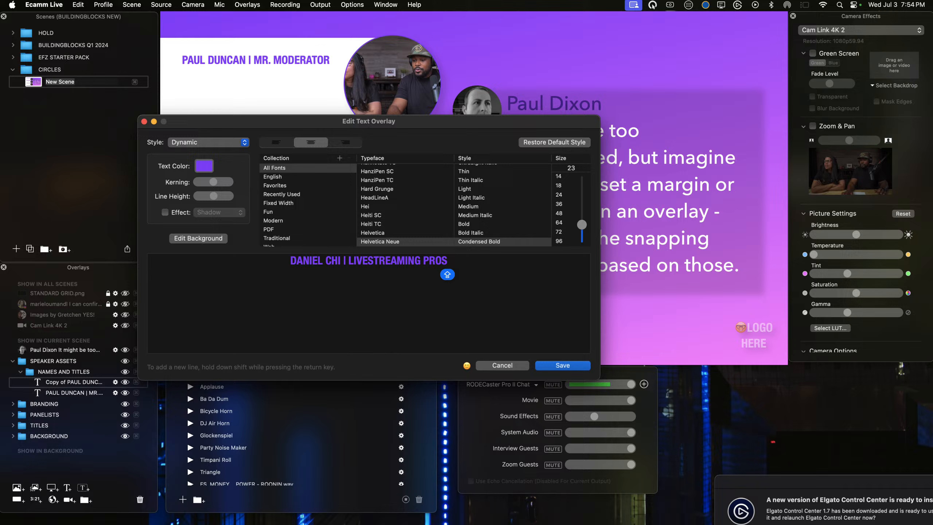
key(Return)
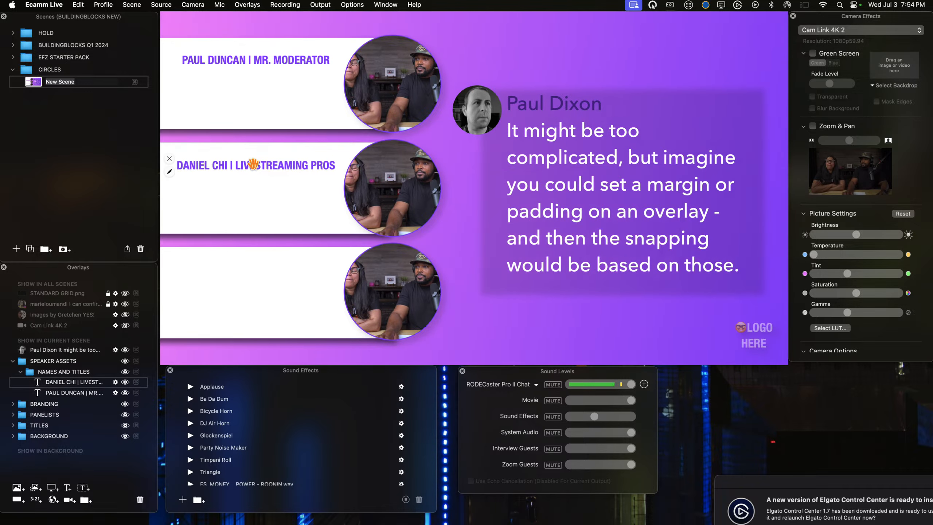
Step: Duplicate the middle bar's text onto the lowest title bar and change it to the third speaker's full name and the title GRAPHICS GURU
drag(253, 165, 253, 270)
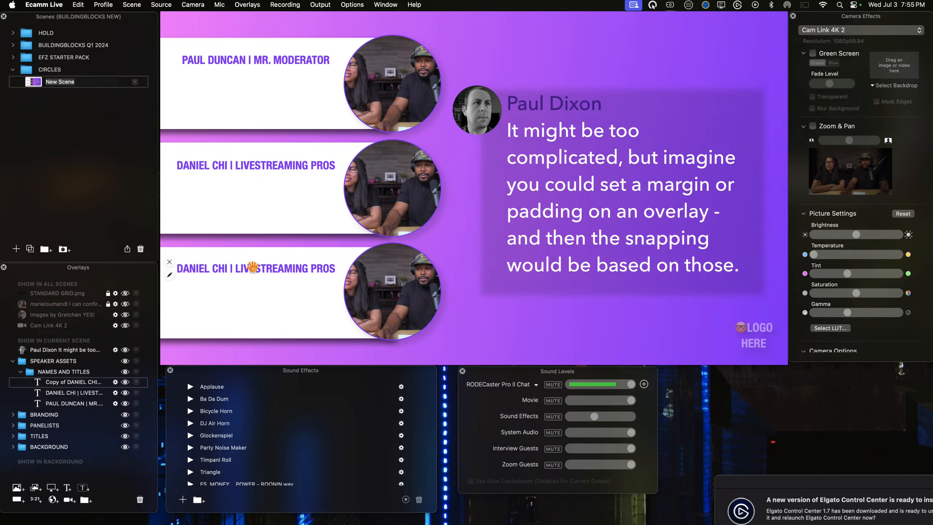
double_click(253, 268)
click(467, 86)
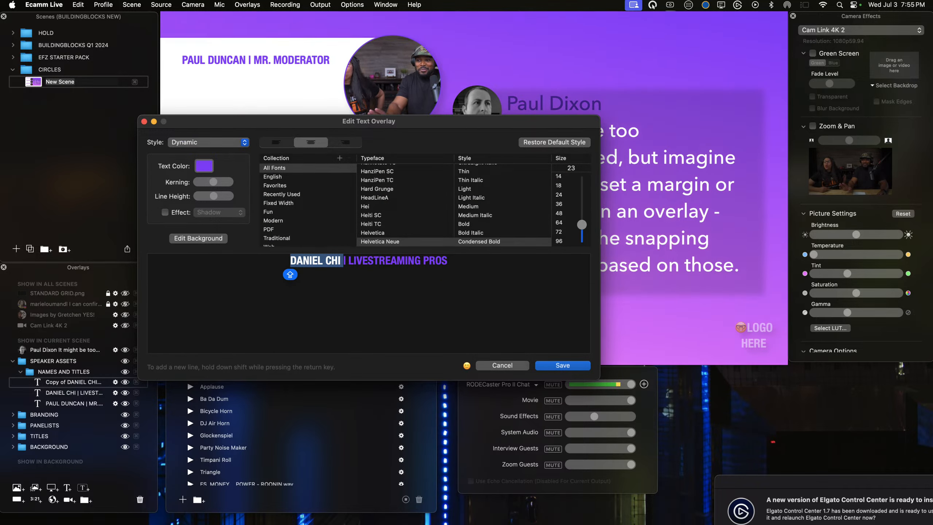
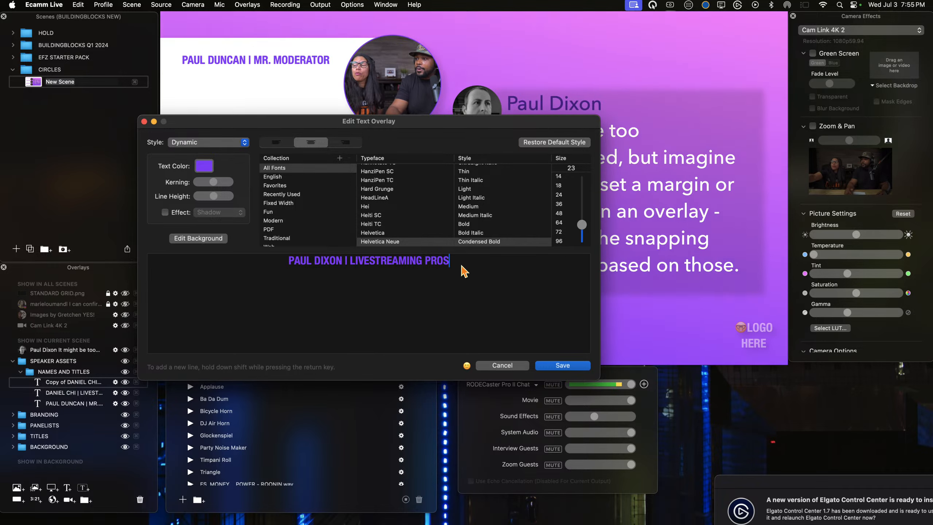
drag(461, 263, 351, 262)
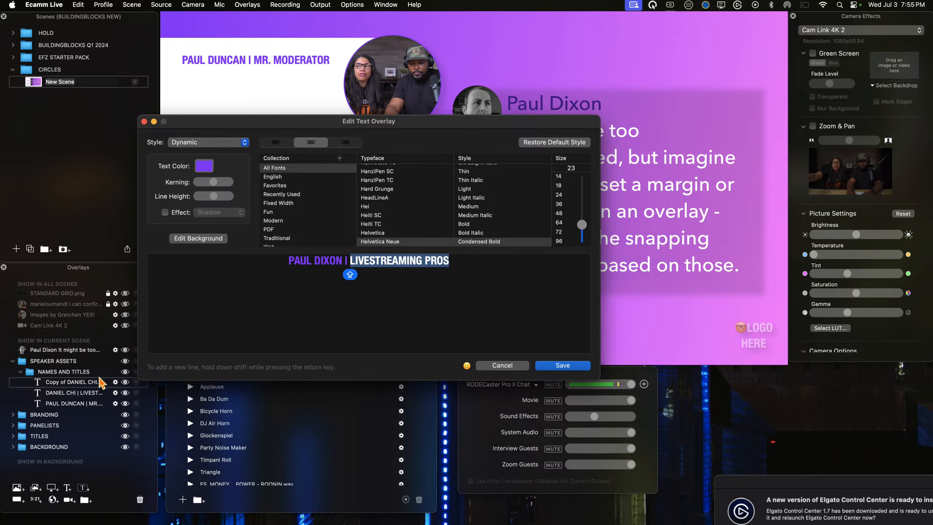
text(GRAPH)
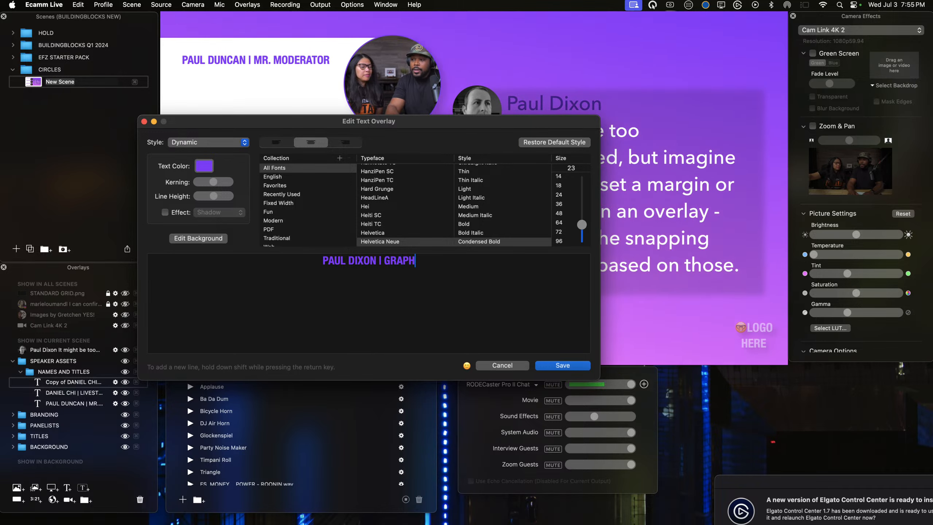
text(ICS GURU)
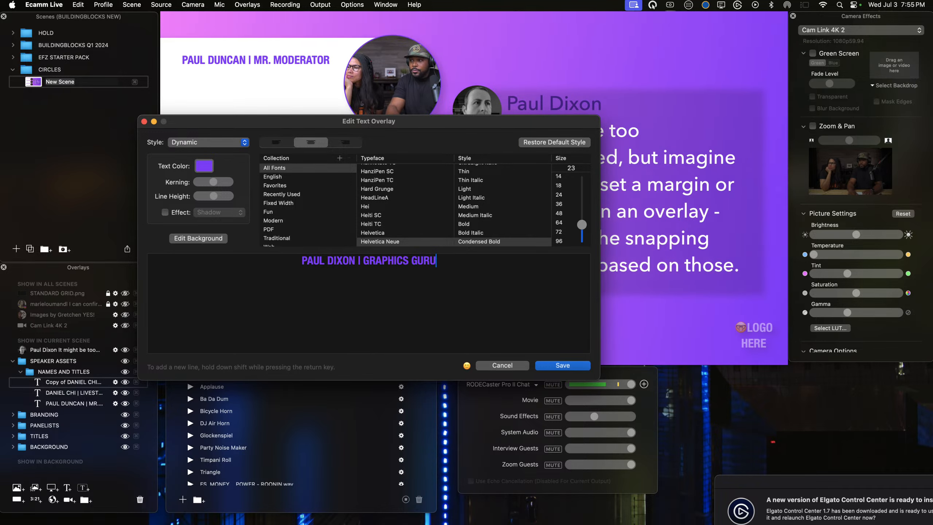
Step: Colour only the words GRAPHICS GURU in the lowest bar's text Bubblegum pink and save the text overlay
drag(437, 261, 354, 263)
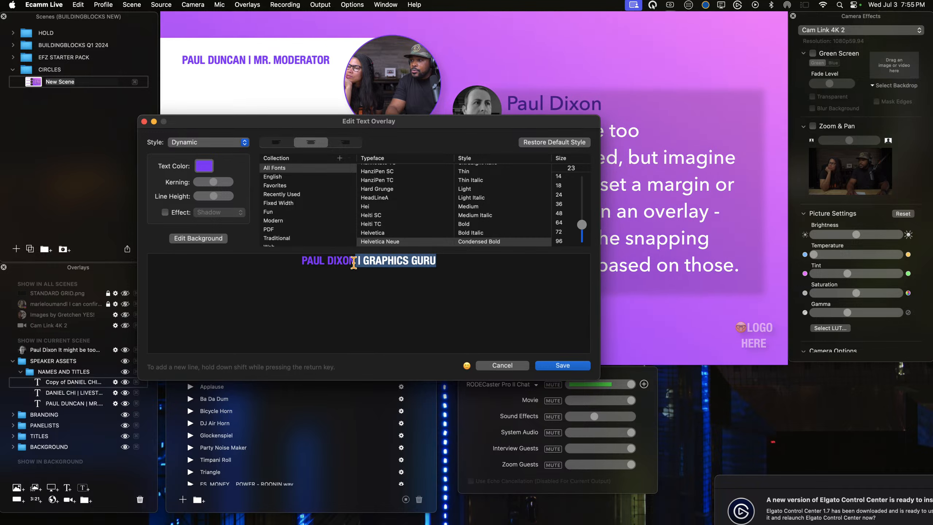
click(198, 170)
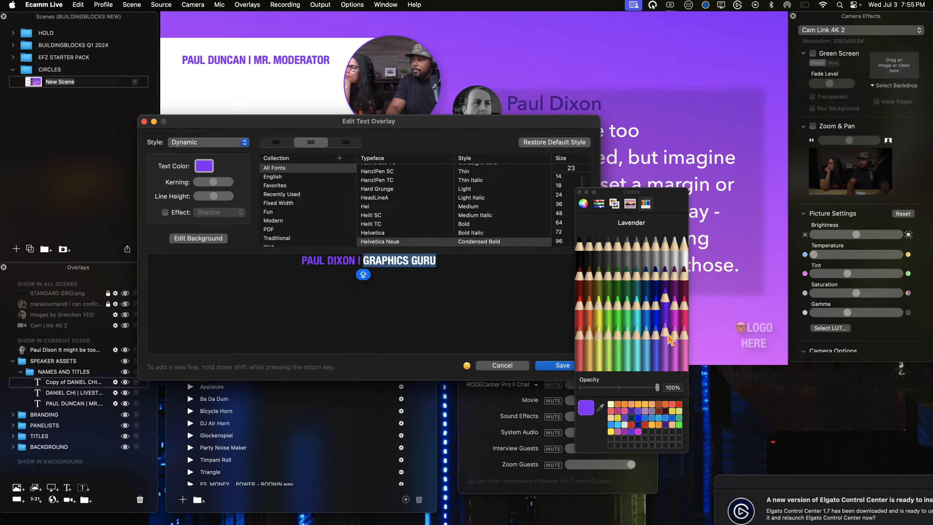
click(558, 365)
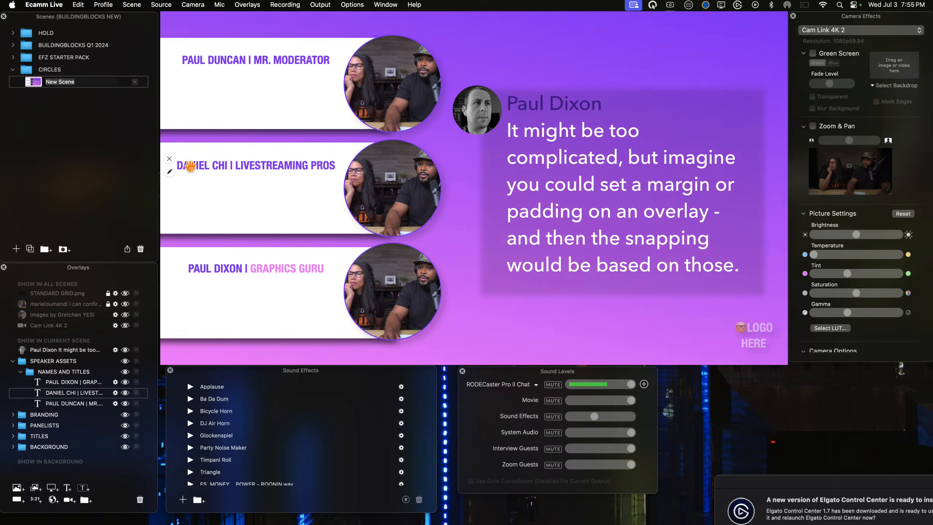
Step: Colour the words LIVESTREAMING PROS in the middle bar's text Bubblegum pink and save the overlay
click(189, 166)
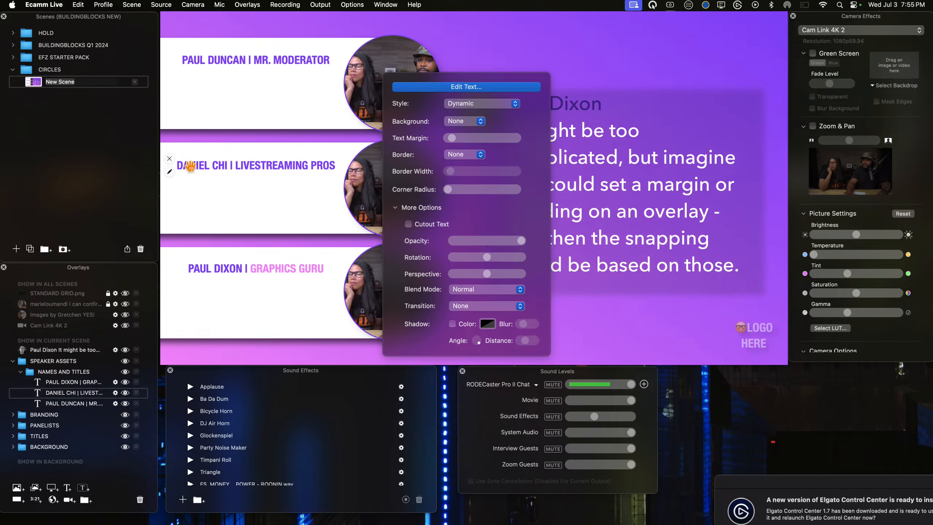
click(421, 89)
drag(438, 259, 349, 258)
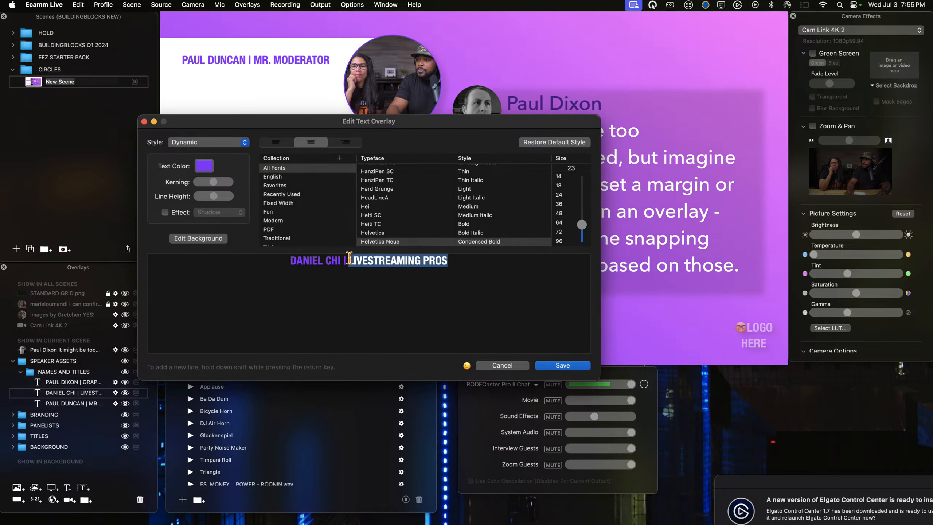
click(204, 167)
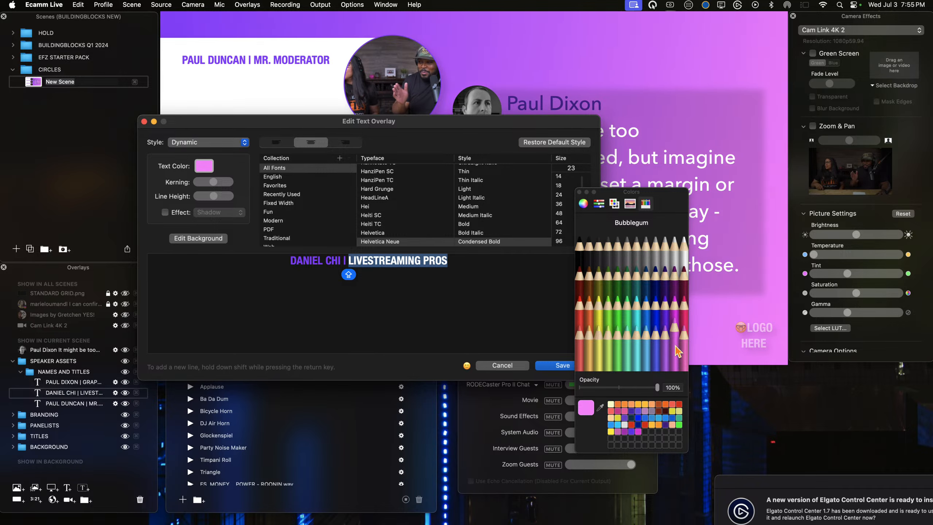
click(562, 365)
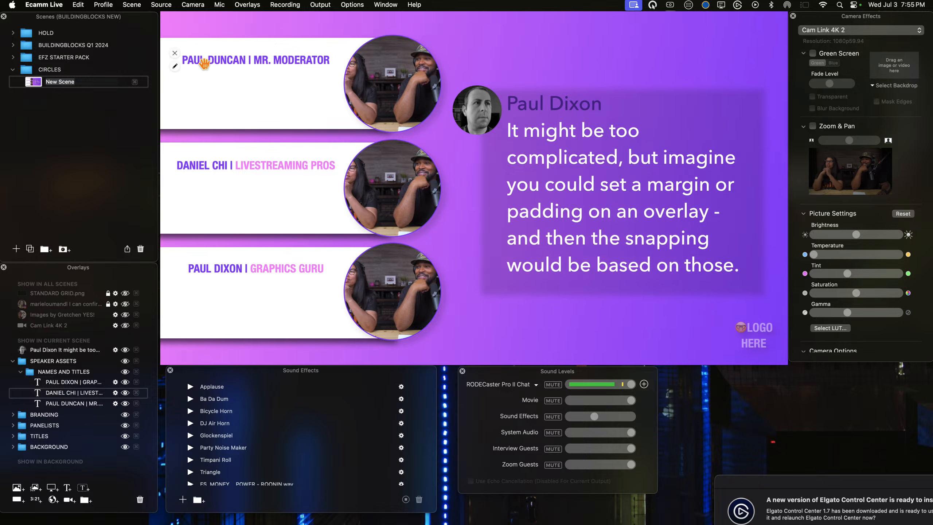
Step: Colour the words MR. MODERATOR in the uppermost bar's text the same pink and save the overlay
click(181, 67)
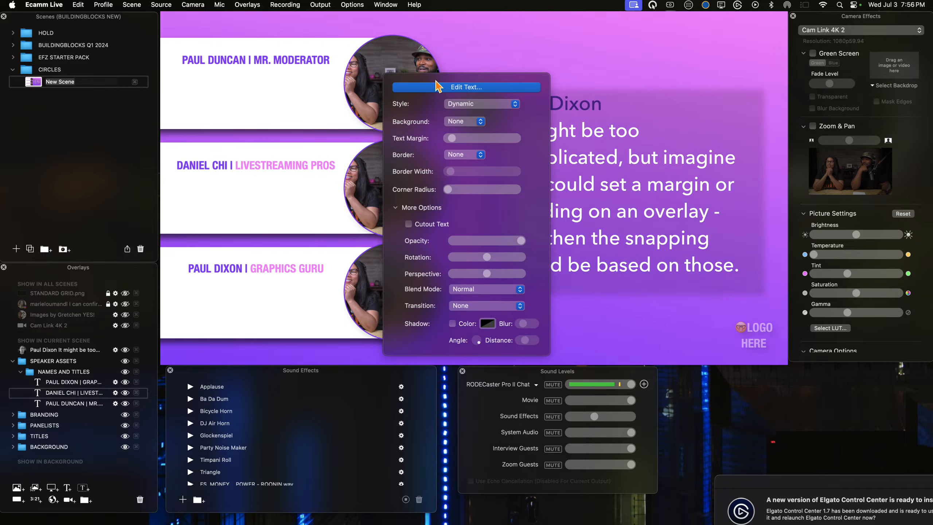
click(455, 83)
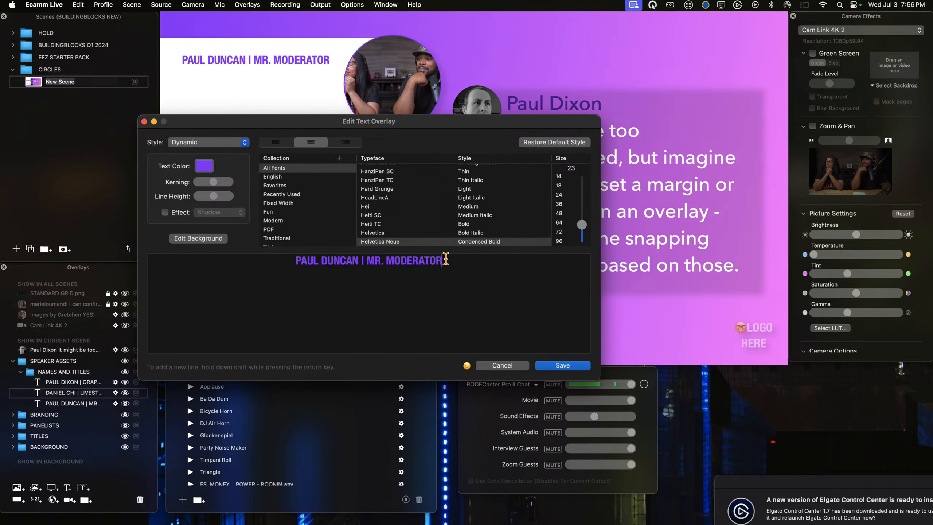
drag(370, 258, 368, 259)
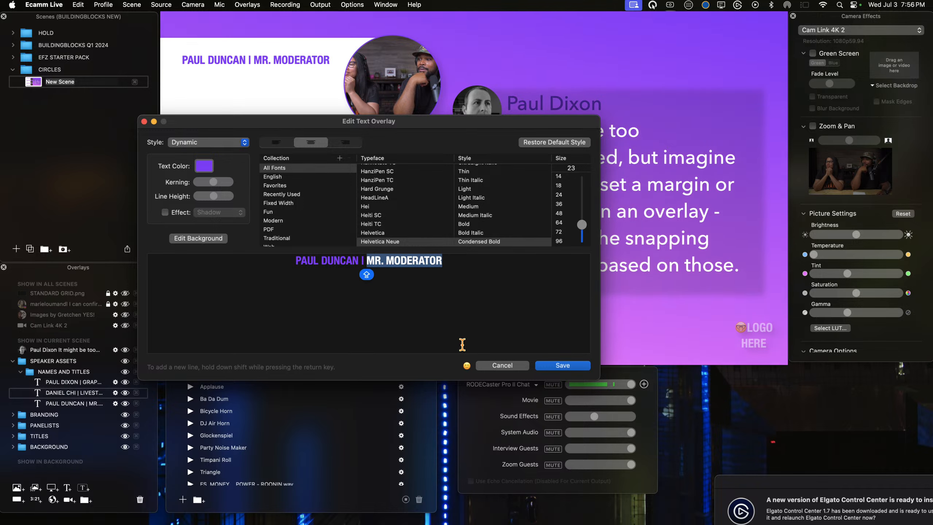
click(202, 168)
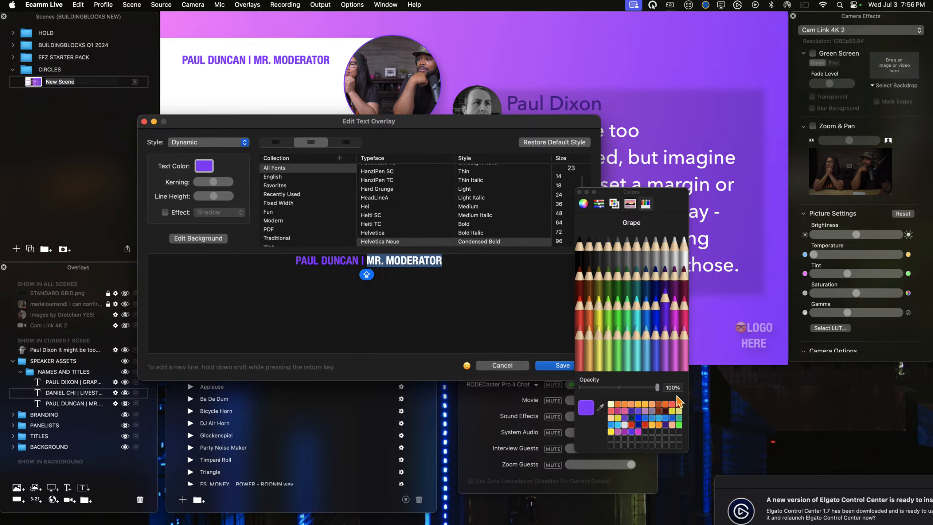
click(551, 365)
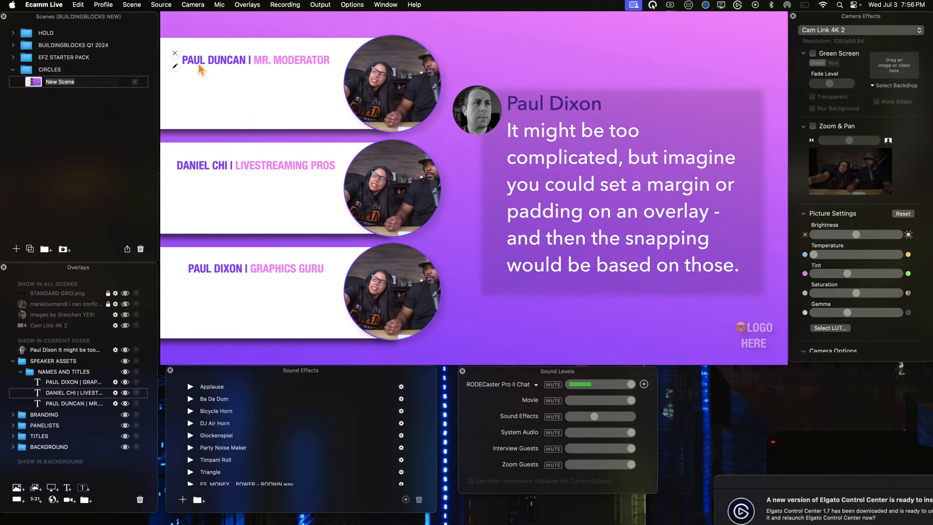
Step: Shift the three speaker texts left on their white bars so that their left edges line up
click(260, 270)
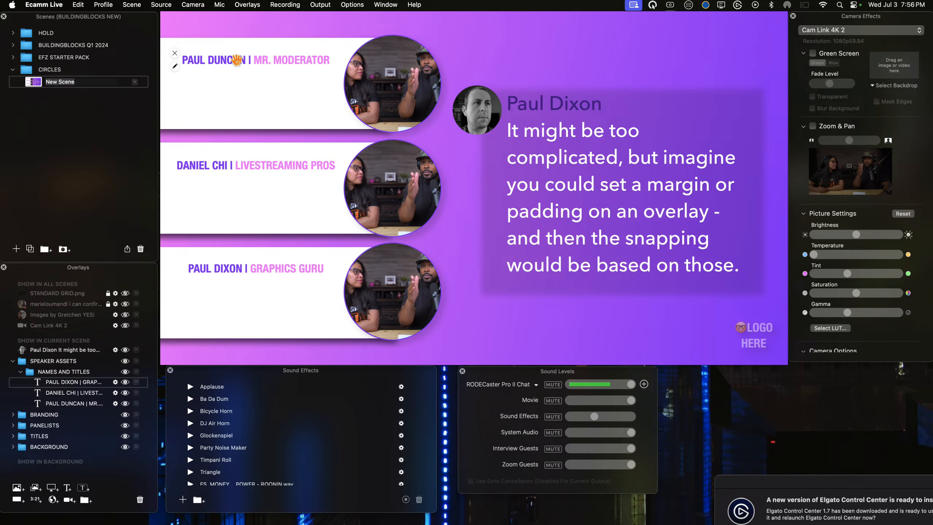
click(237, 59)
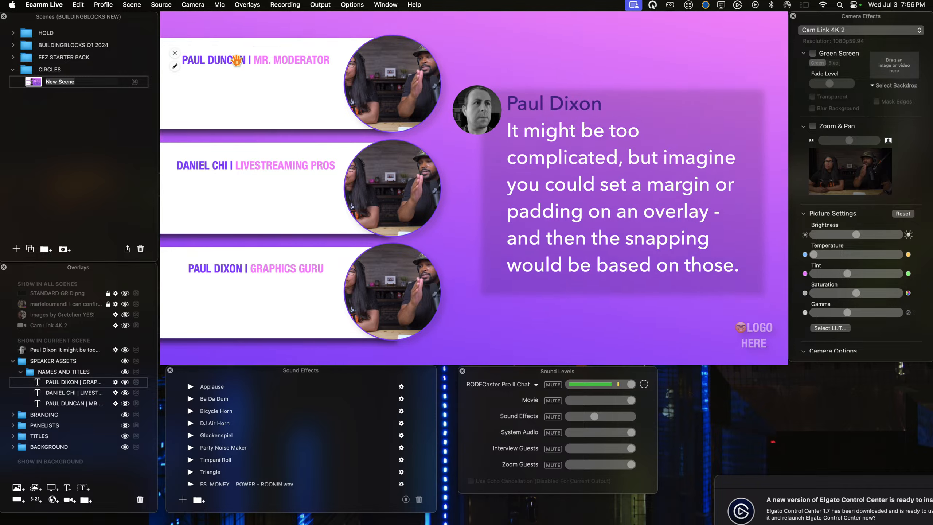
mouse_move(237, 60)
mouse_down()
mouse_move(217, 59)
mouse_move(226, 60)
mouse_up()
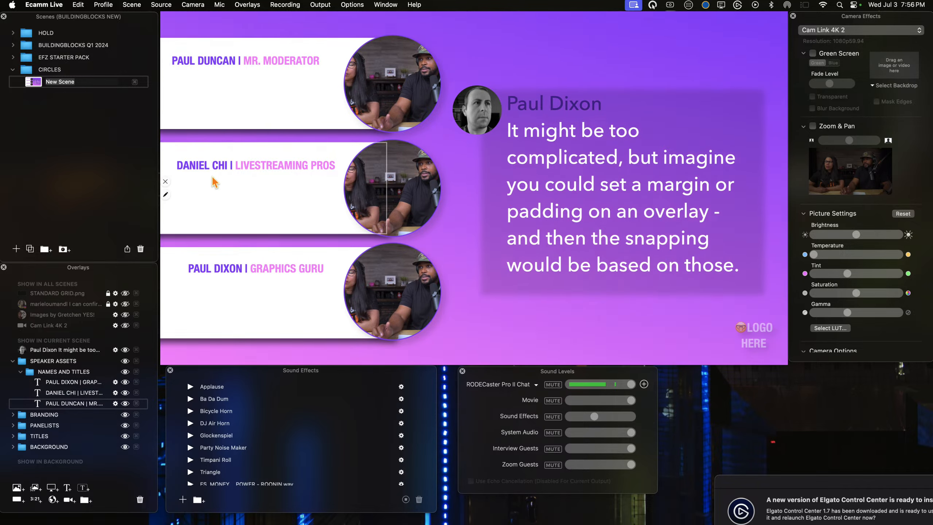
drag(218, 167, 215, 166)
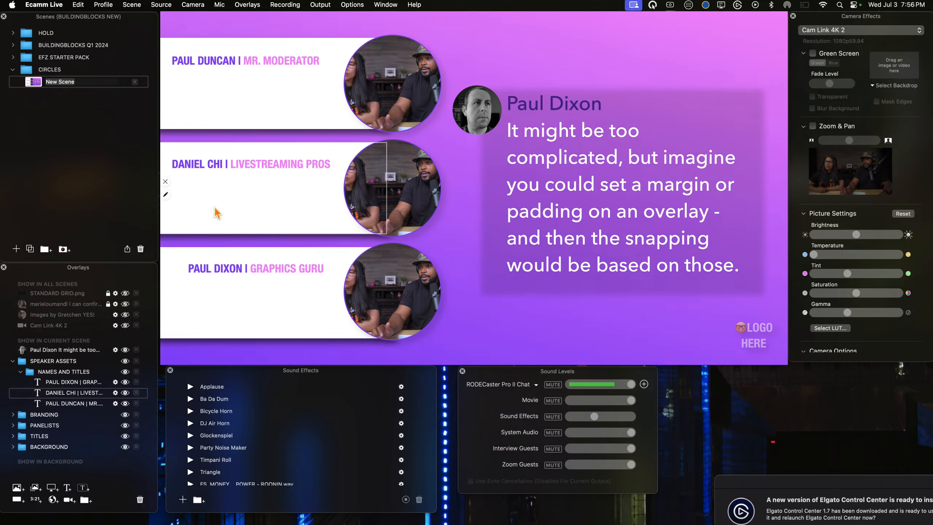
drag(225, 275, 206, 269)
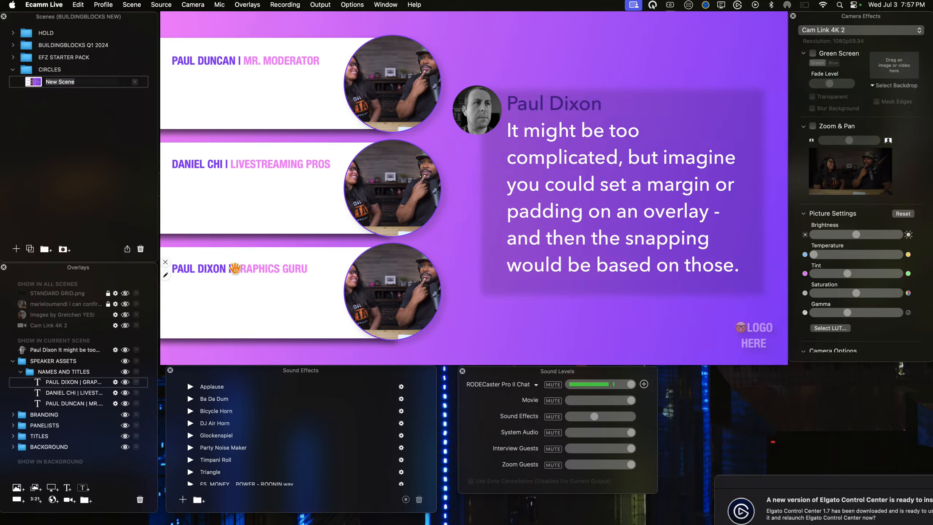
Step: Raise the MR. MODERATOR text to just below the upper edge of its white bar, keeping its left alignment
click(231, 63)
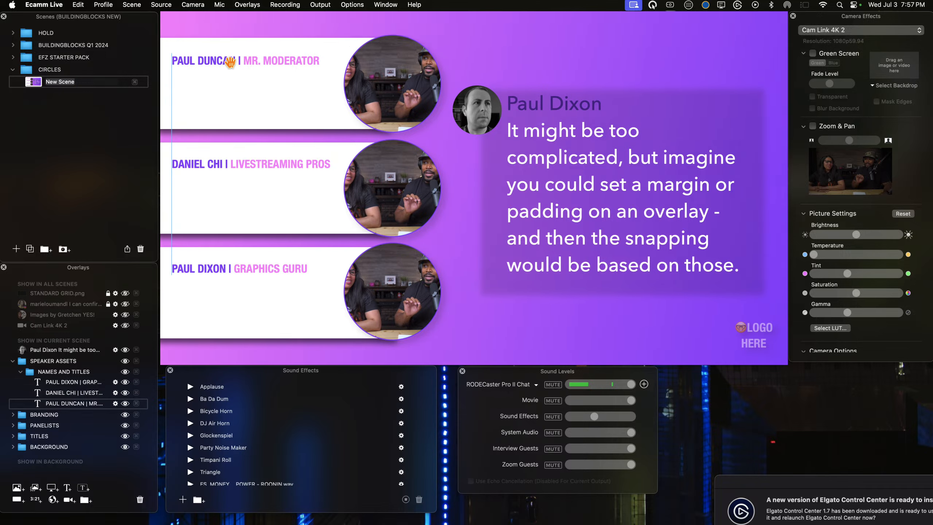
drag(229, 60, 226, 46)
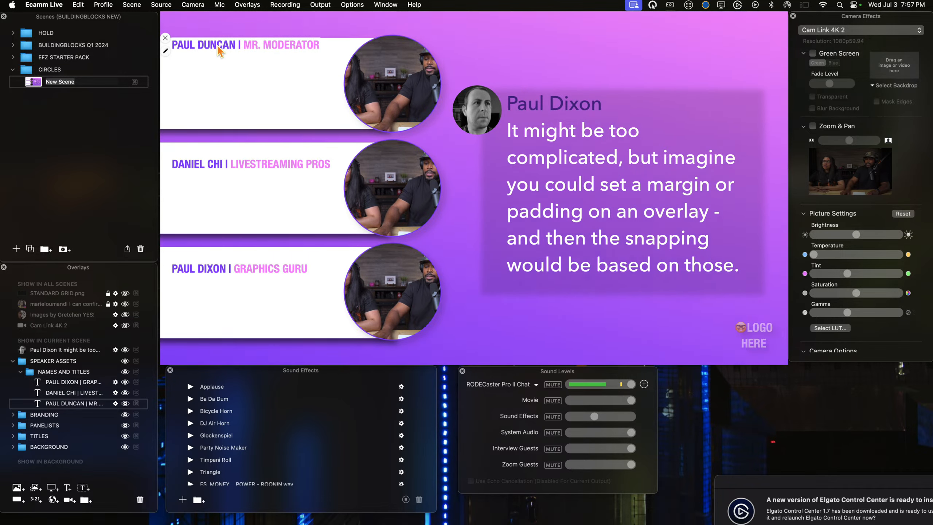
drag(216, 44, 220, 52)
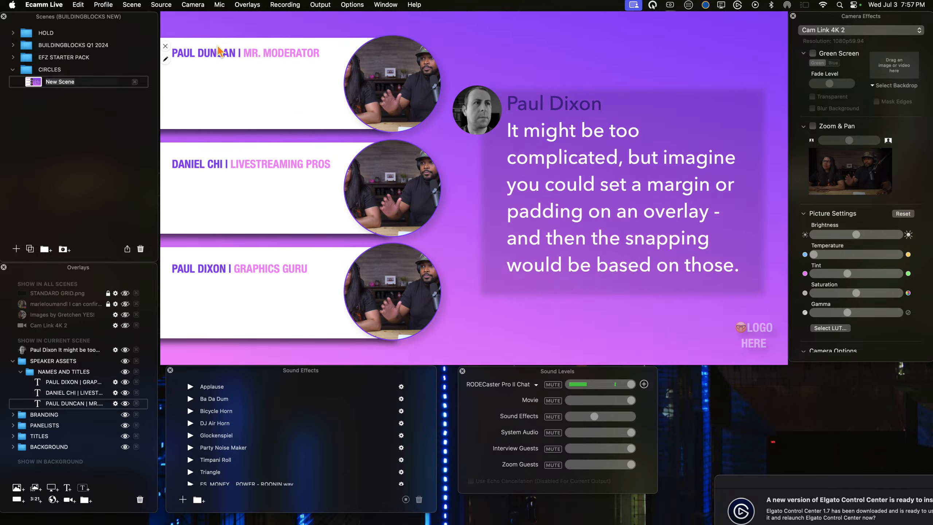
Step: Raise the LIVESTREAMING PROS text to just below the upper edge of the middle bar, matching the first text's spacing
drag(259, 161, 265, 150)
key(Down)
key(Down)
key(Down)
key(Down)
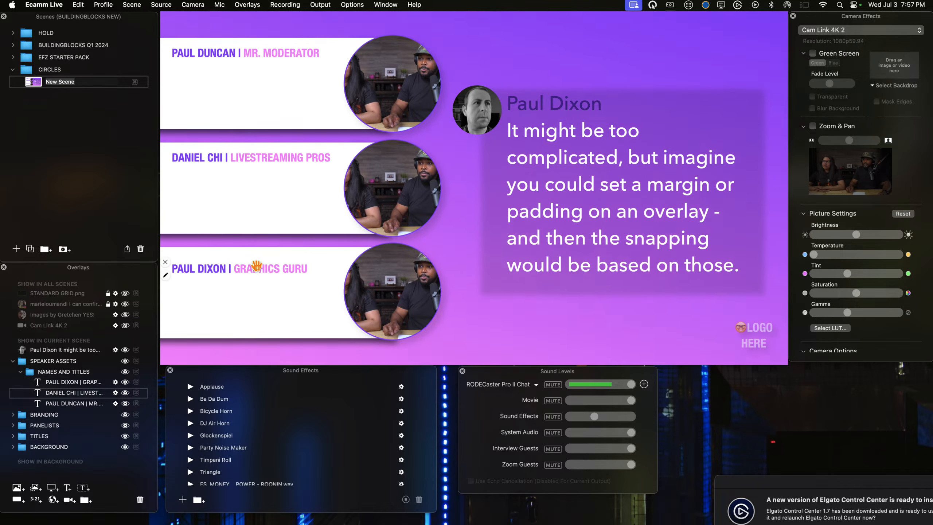
Step: Raise the GRAPHICS GURU text to just below the upper edge of the lowest bar, matching the other texts' spacing
drag(258, 276, 256, 255)
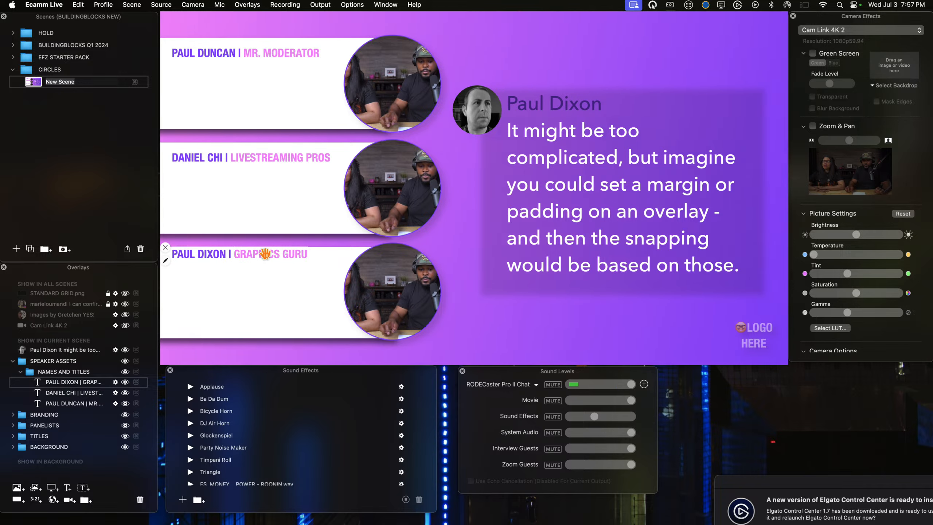
key(Down)
key(Down)
key(Down)
key(Down)
key(Down)
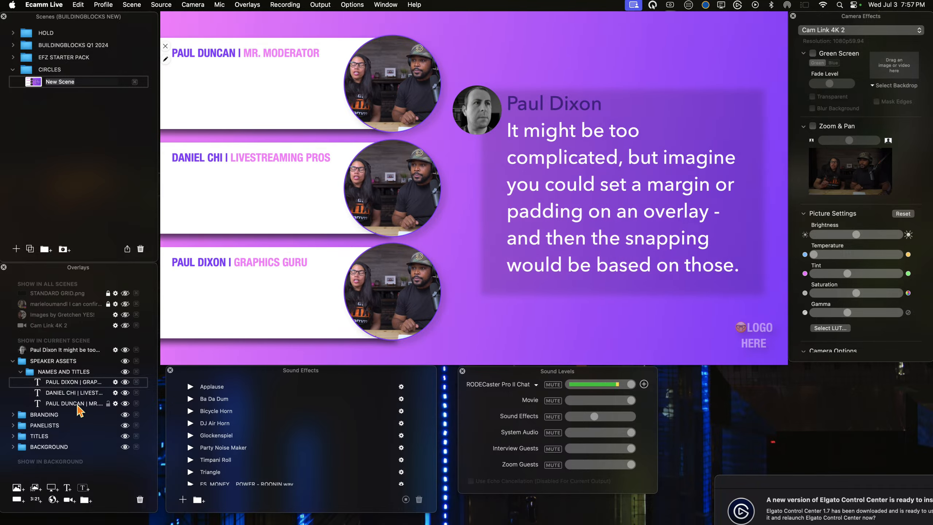
Step: Reorder the speaker texts in the NAMES AND TITLES group to match the bars from top to bottom, lock them and collapse the group
drag(111, 407, 87, 387)
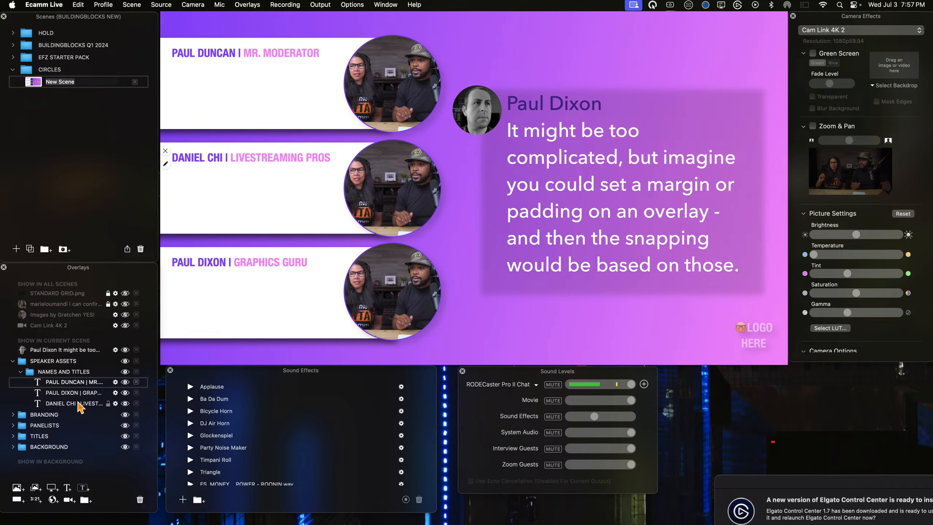
drag(80, 393, 81, 393)
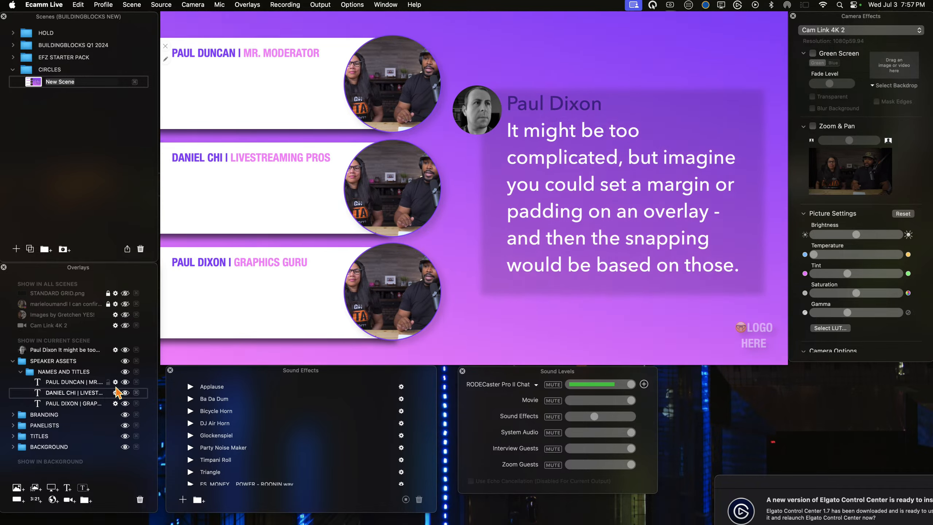
click(109, 384)
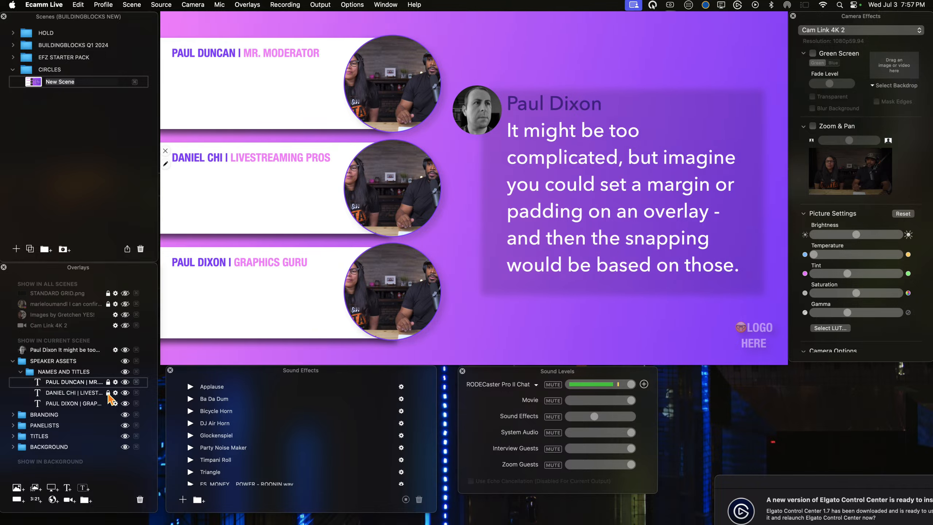
click(21, 372)
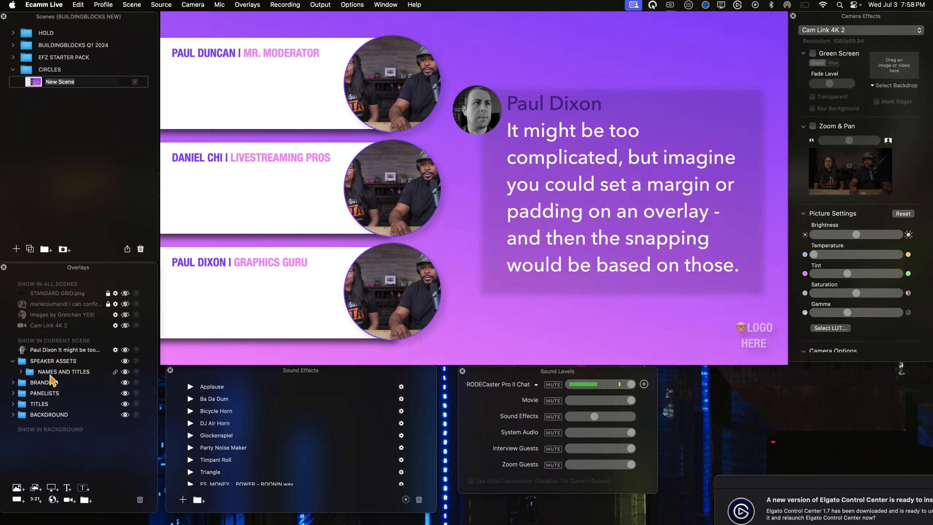
Step: Create an overlay group named SPEAKER BIO inside the SPEAKER ASSETS group, below NAMES AND TITLES
click(84, 500)
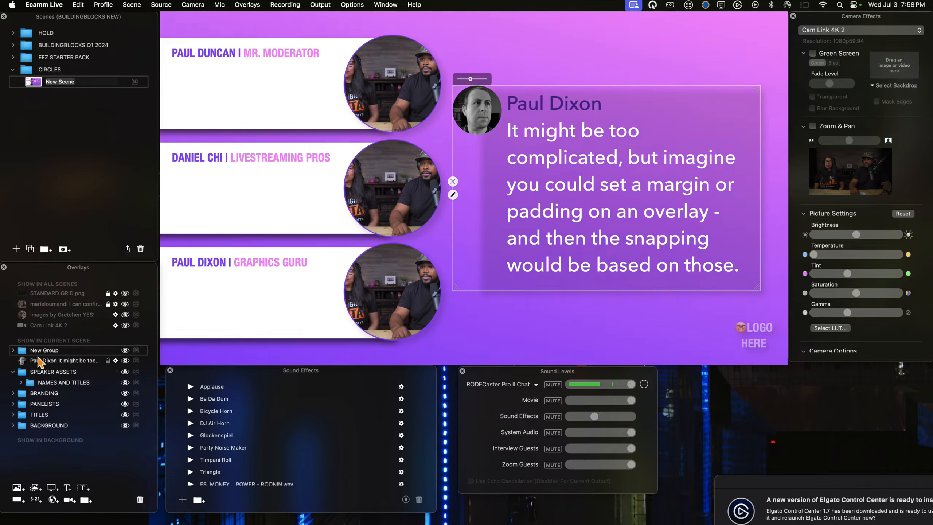
drag(38, 354, 44, 372)
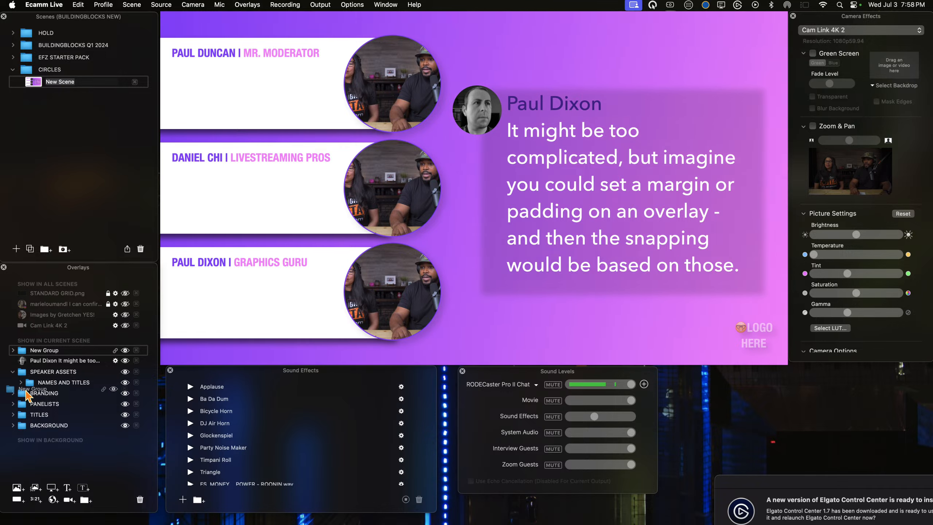
drag(30, 394, 32, 386)
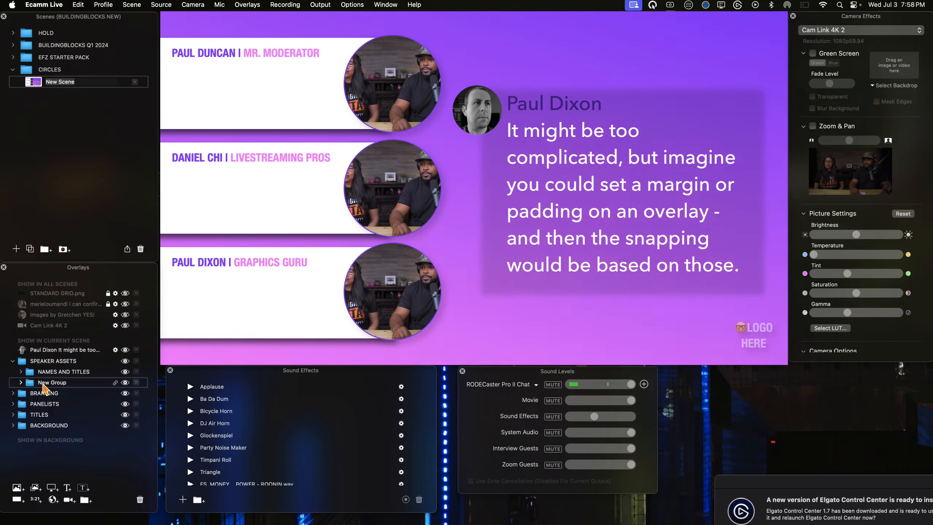
double_click(42, 382)
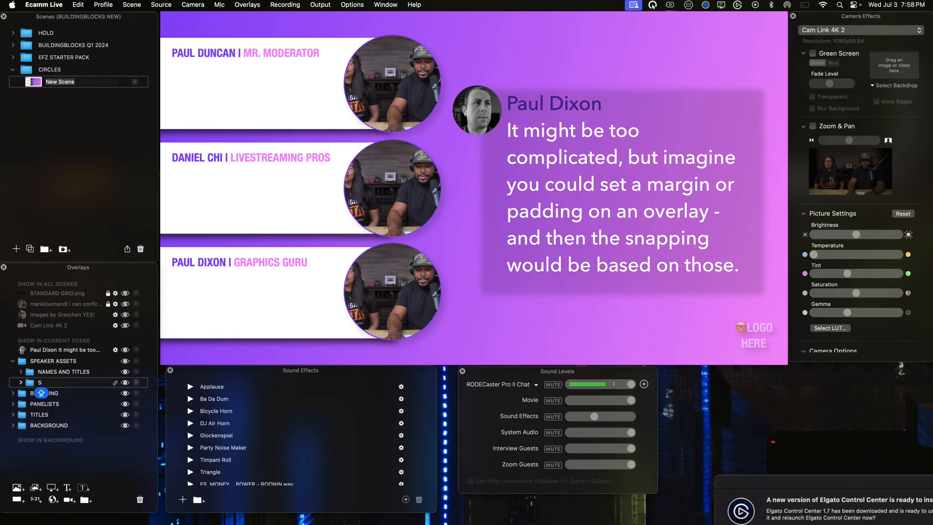
text(SPEAKER)
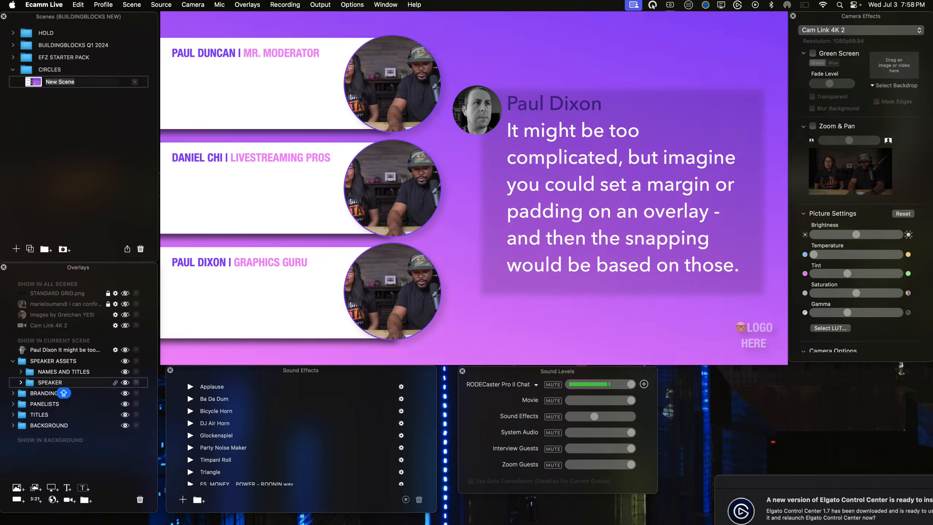
text( BIO)
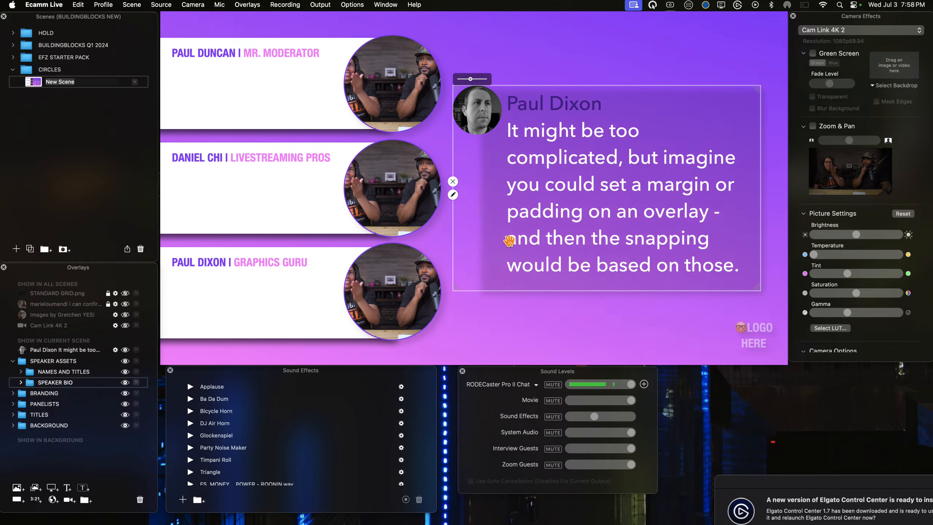
Step: Copy the comment overlay's body text without the commenter's name, leaving the overlay unedited
click(454, 195)
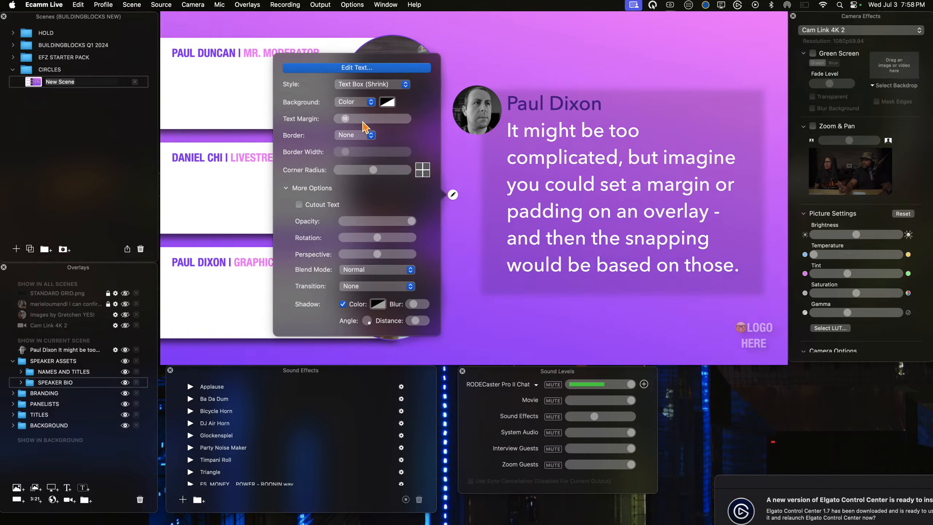
click(340, 68)
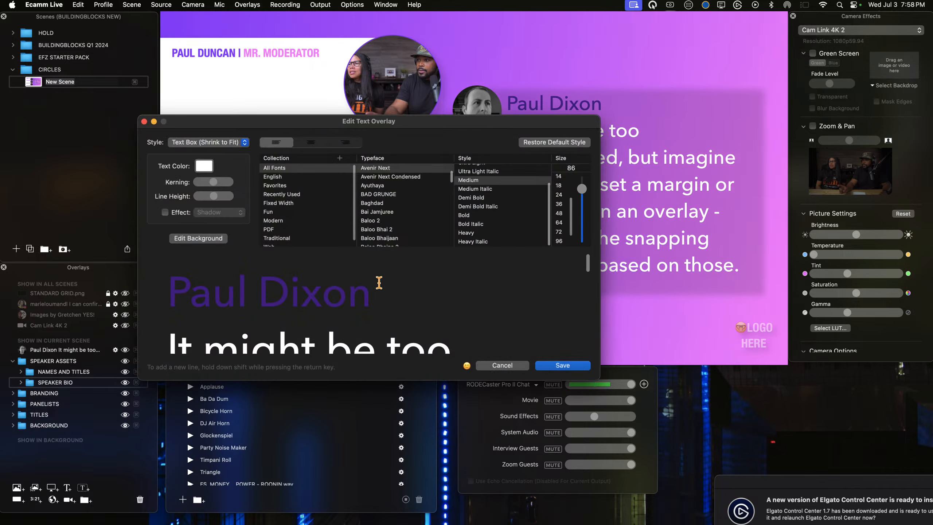
drag(162, 319, 495, 374)
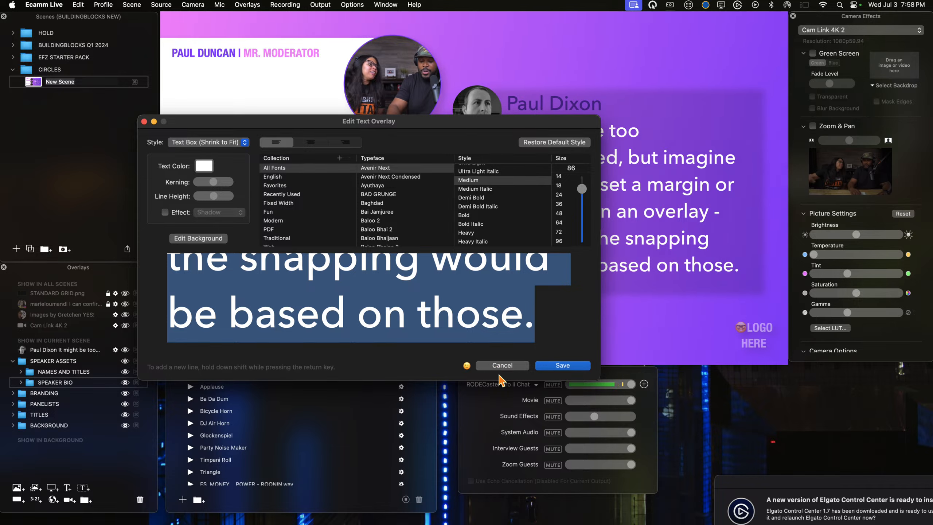
click(502, 365)
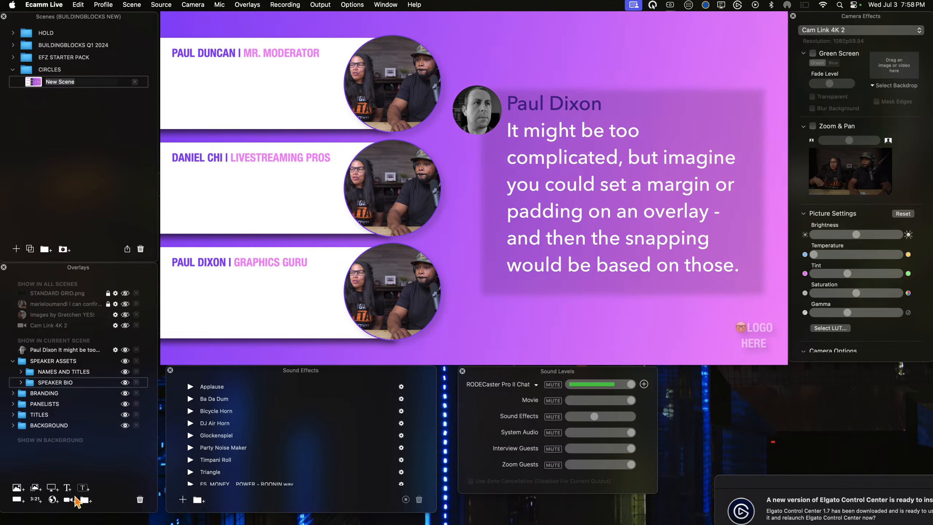
Step: Add a text overlay with the copied comment body, coloured dark grey
click(67, 488)
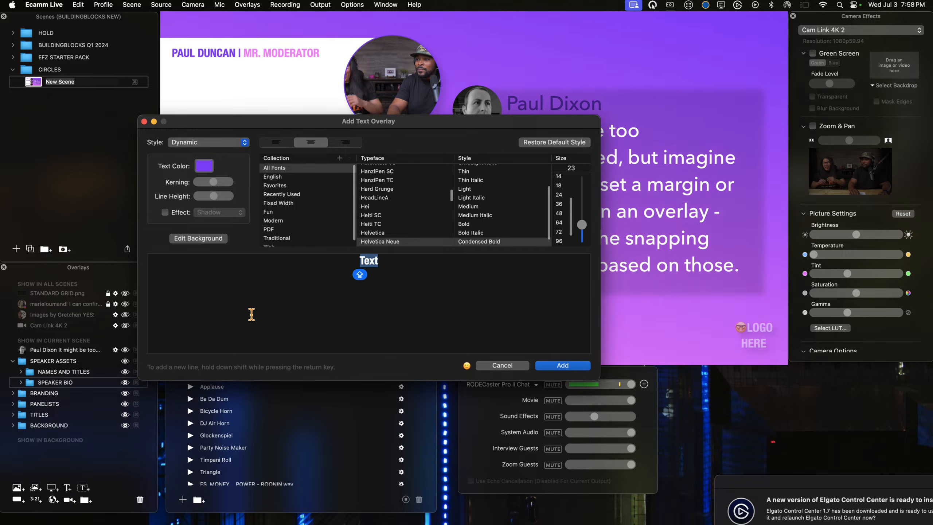
key(super+v)
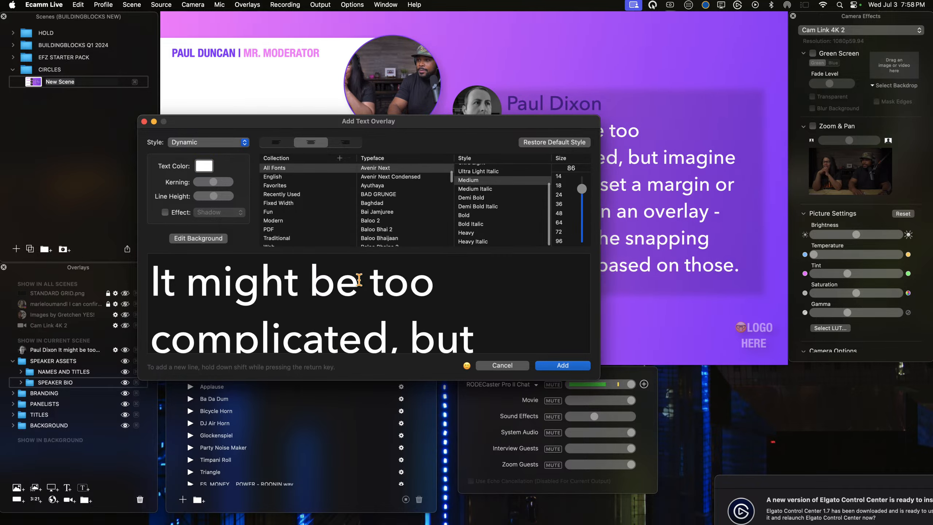
click(203, 166)
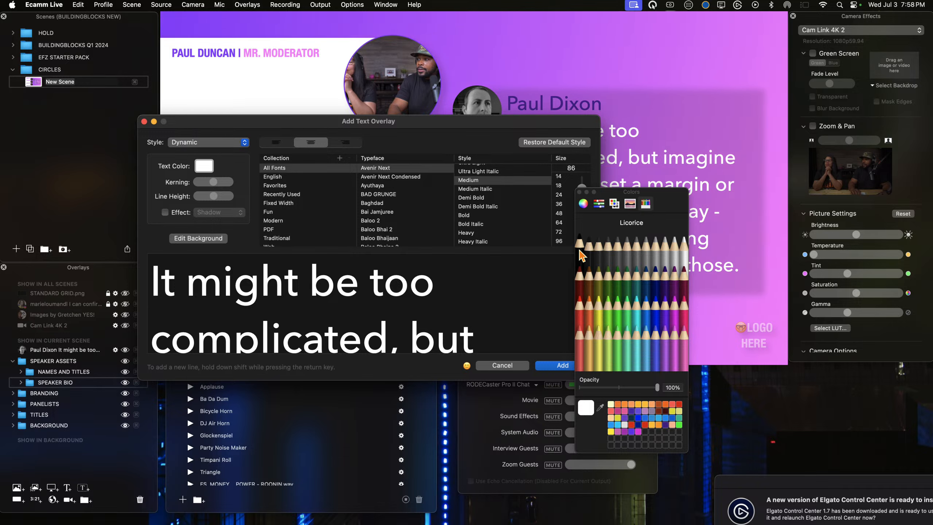
click(595, 250)
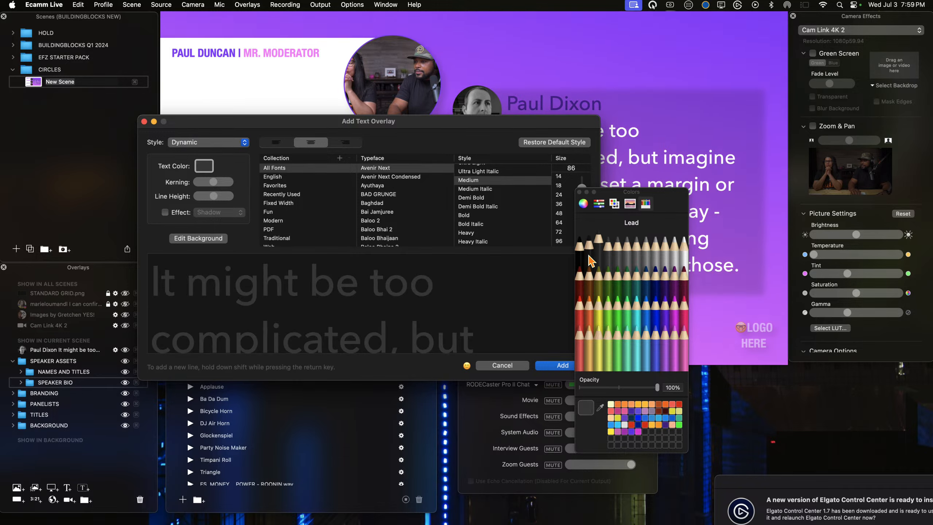
click(556, 365)
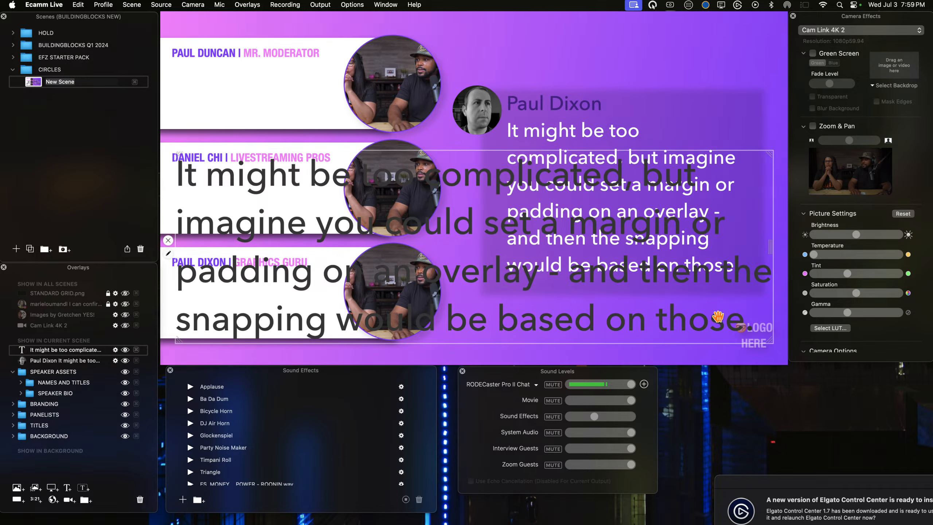
Step: Shrink the new text and fit it in the lowest white bar, beneath the GRAPHICS GURU line and left-aligned with it
drag(773, 337, 326, 173)
drag(281, 197, 276, 311)
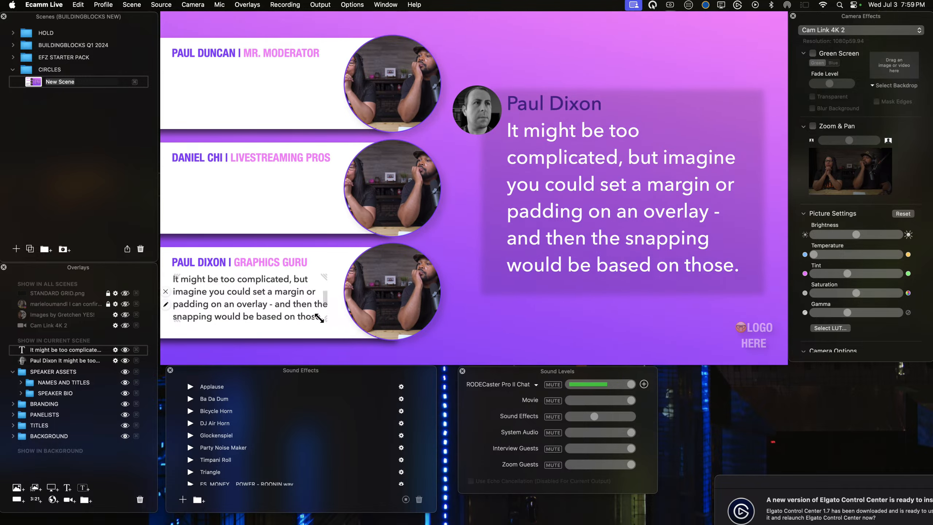
drag(322, 316, 310, 297)
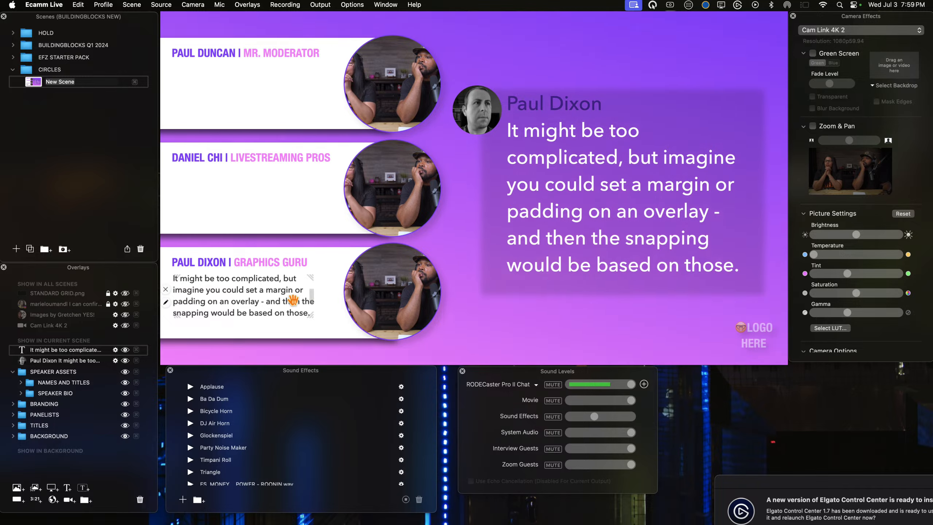
Step: Recolour the small bio text to the purple Grape and save it
double_click(224, 302)
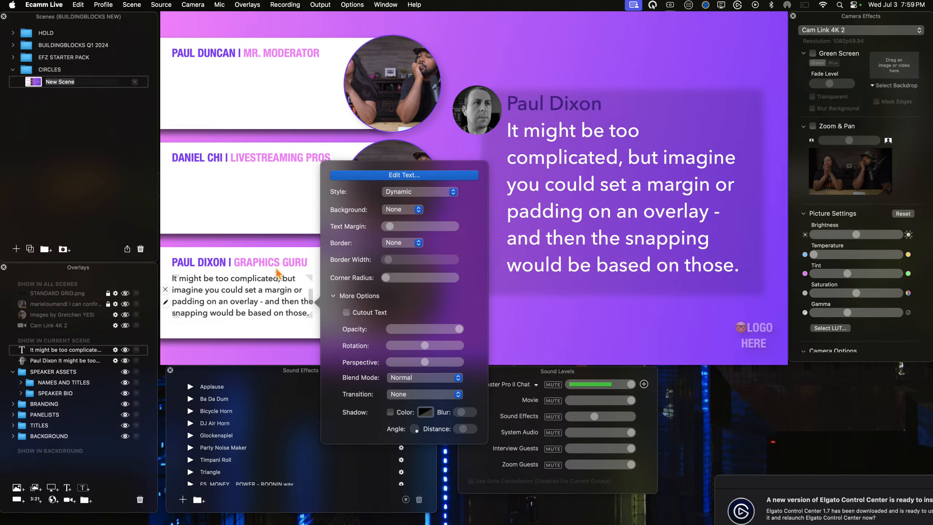
click(367, 193)
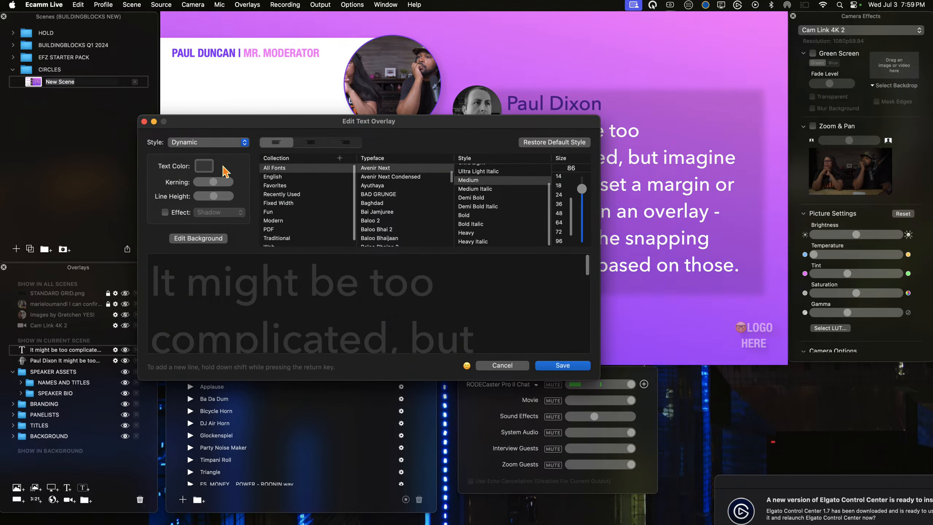
click(198, 168)
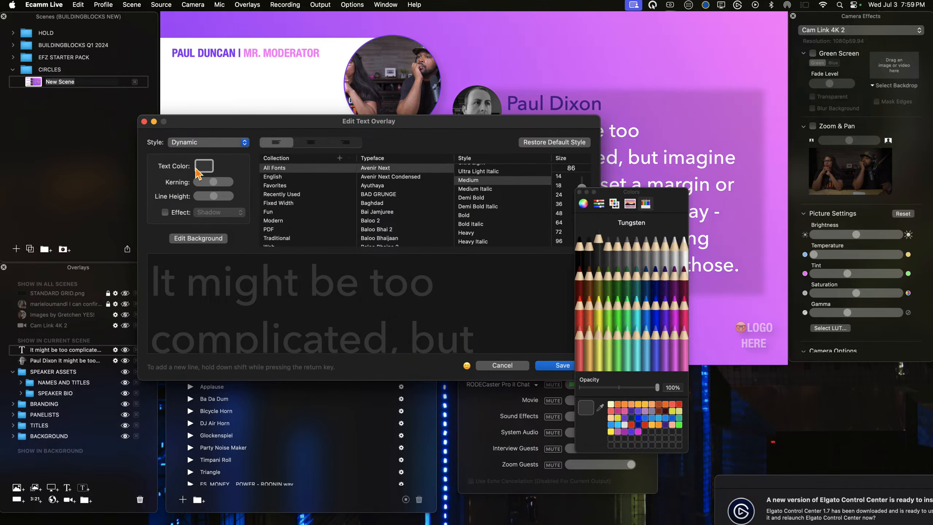
click(667, 322)
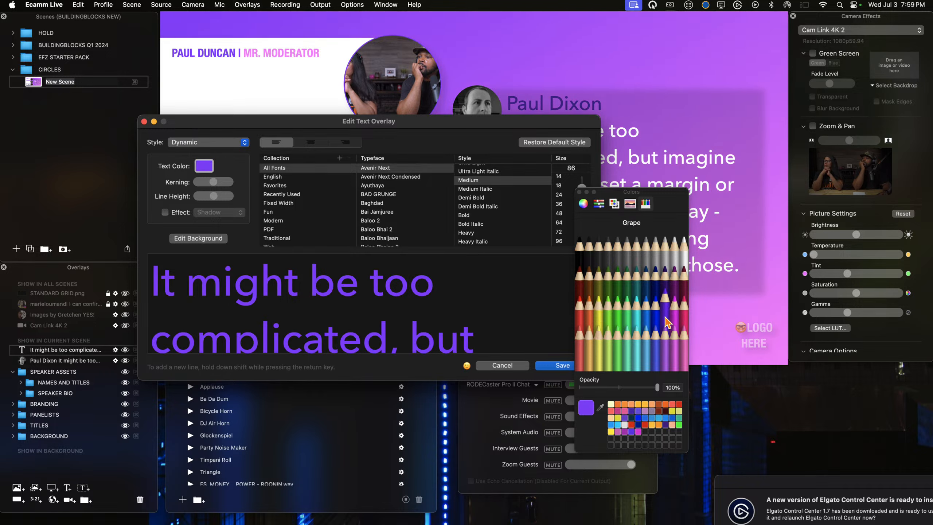
click(562, 365)
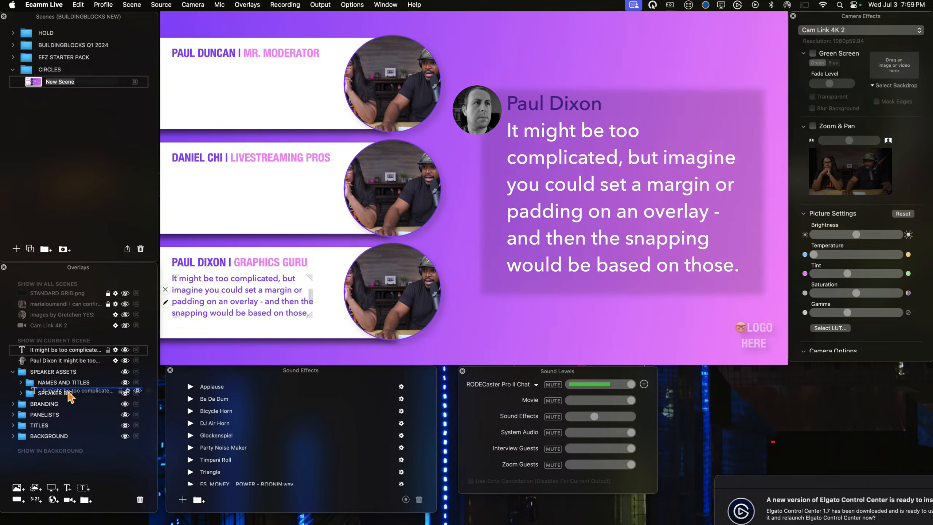
Step: Move the bio text into the SPEAKER BIO group and place aligned copies beneath the MR. MODERATOR and LIVESTREAMING PROS lines
drag(71, 397, 72, 401)
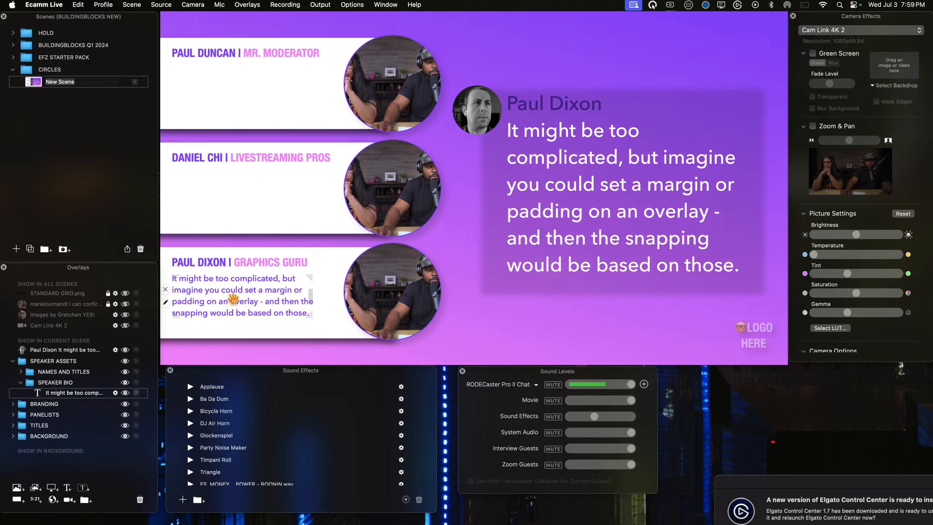
alt+drag(234, 305, 227, 83)
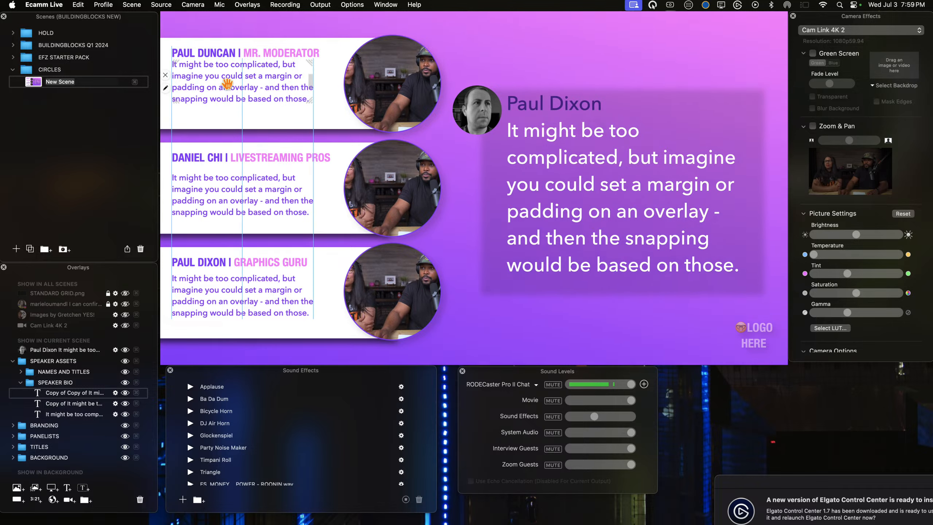
drag(227, 84, 228, 84)
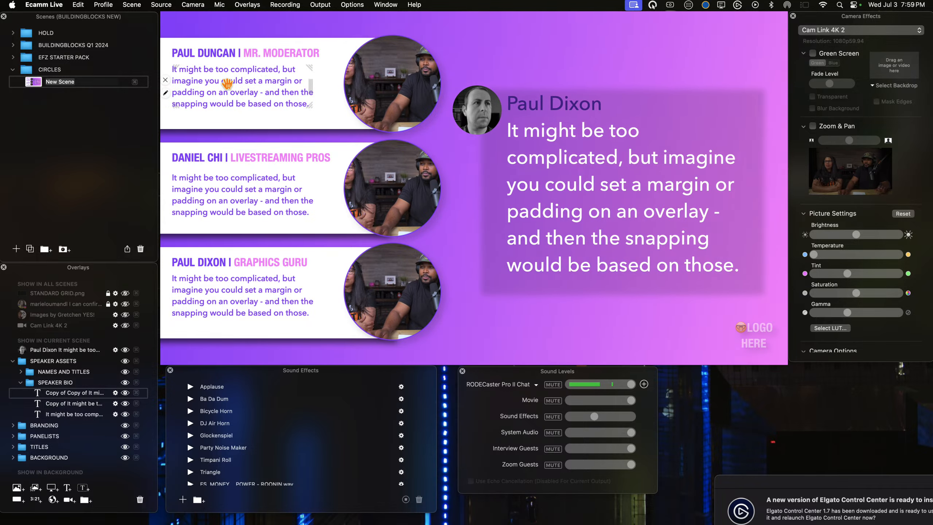
drag(222, 192, 229, 192)
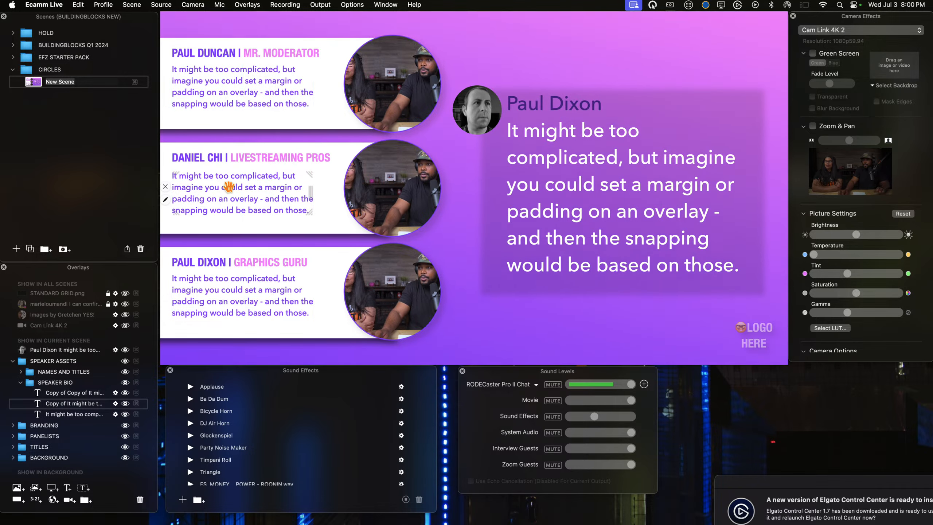
Step: Lock the three bio texts and collapse the SPEAKER BIO group
drag(226, 294, 238, 302)
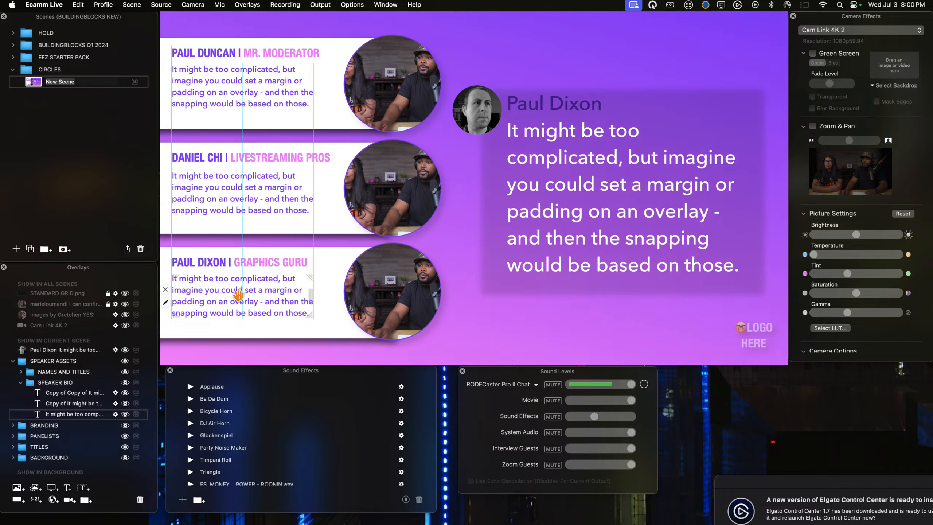
click(21, 382)
mouse_move(232, 515)
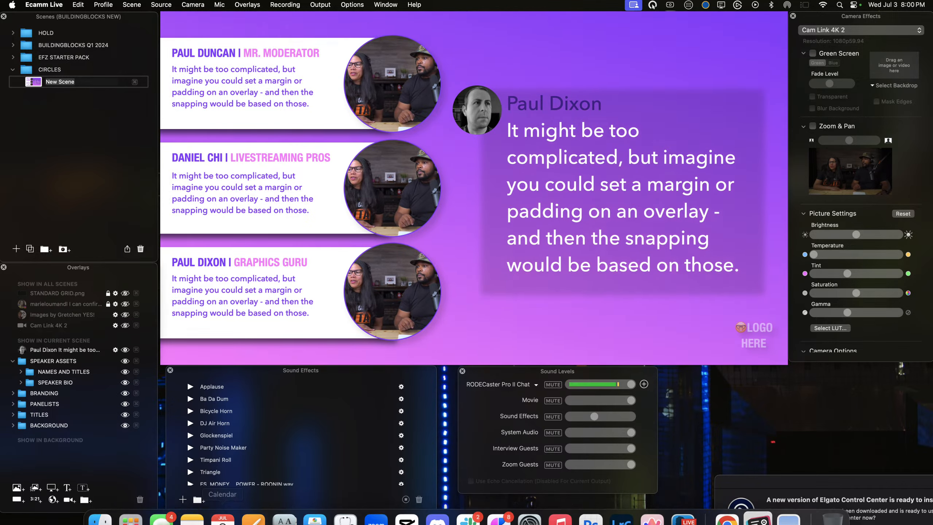